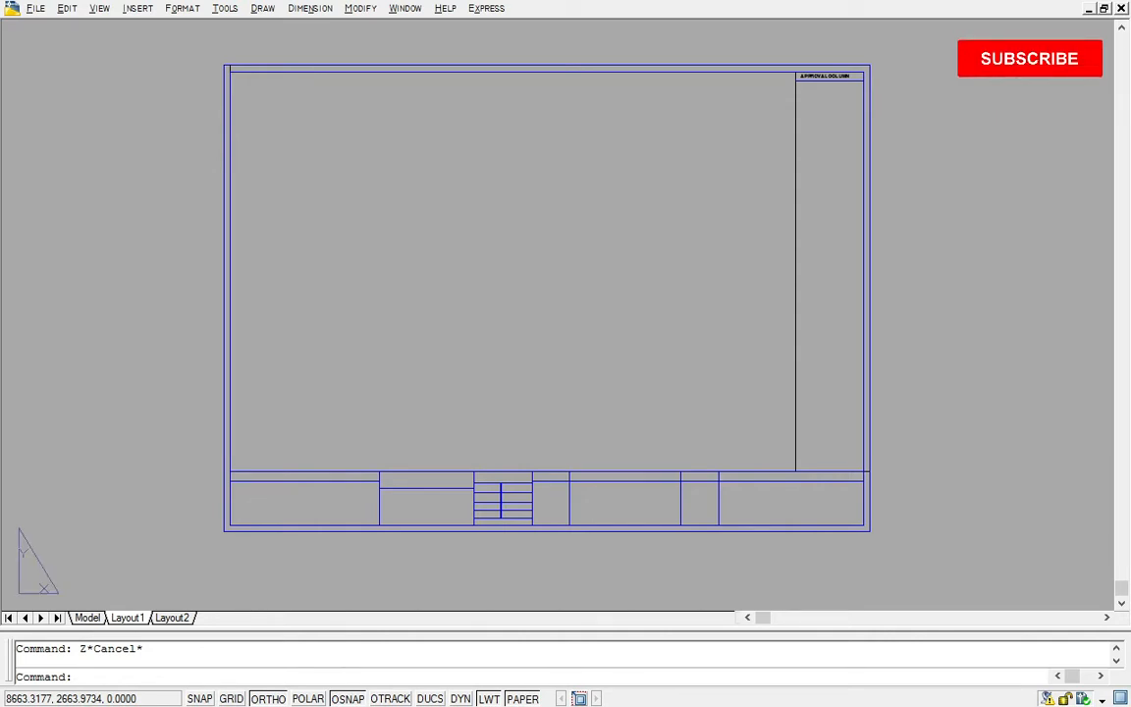
# Switch to model space and look over the floor plan and roof plan.
pyautogui.scroll(-4, 533, 356)
pyautogui.moveTo(514, 358); pyautogui.dragTo(420, 357, button='middle')
pyautogui.scroll(2, 471, 350)
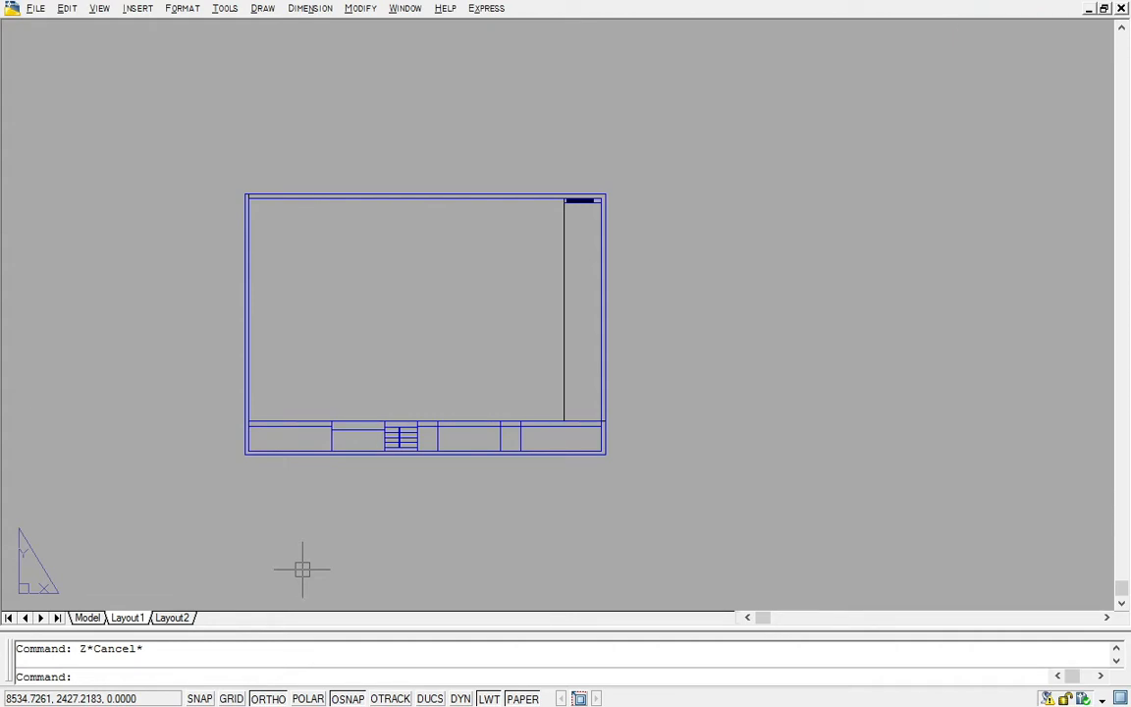
pyautogui.click(87, 617)
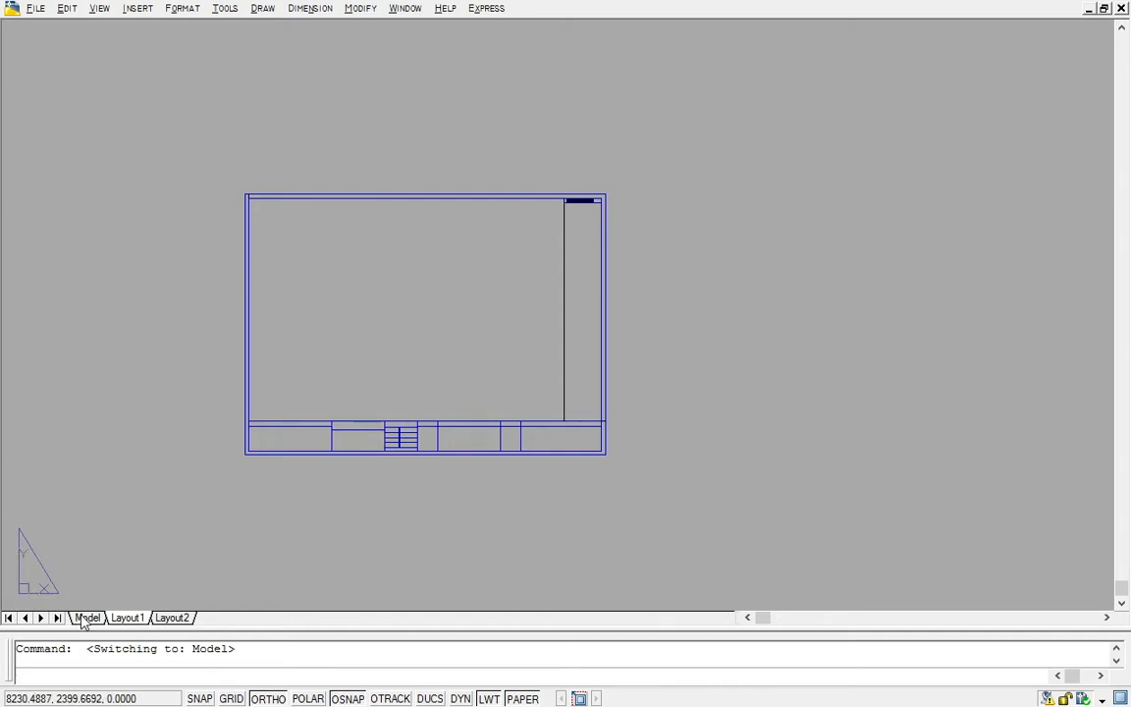
pyautogui.scroll(-2, 608, 188)
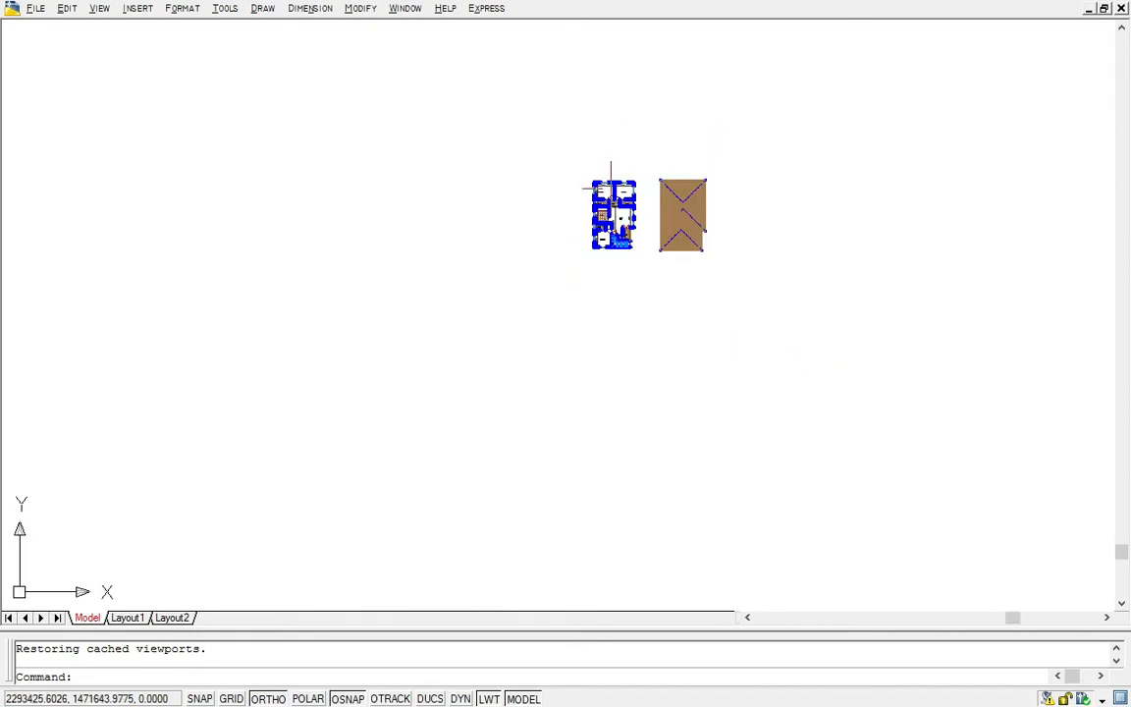
pyautogui.scroll(4, 629, 197)
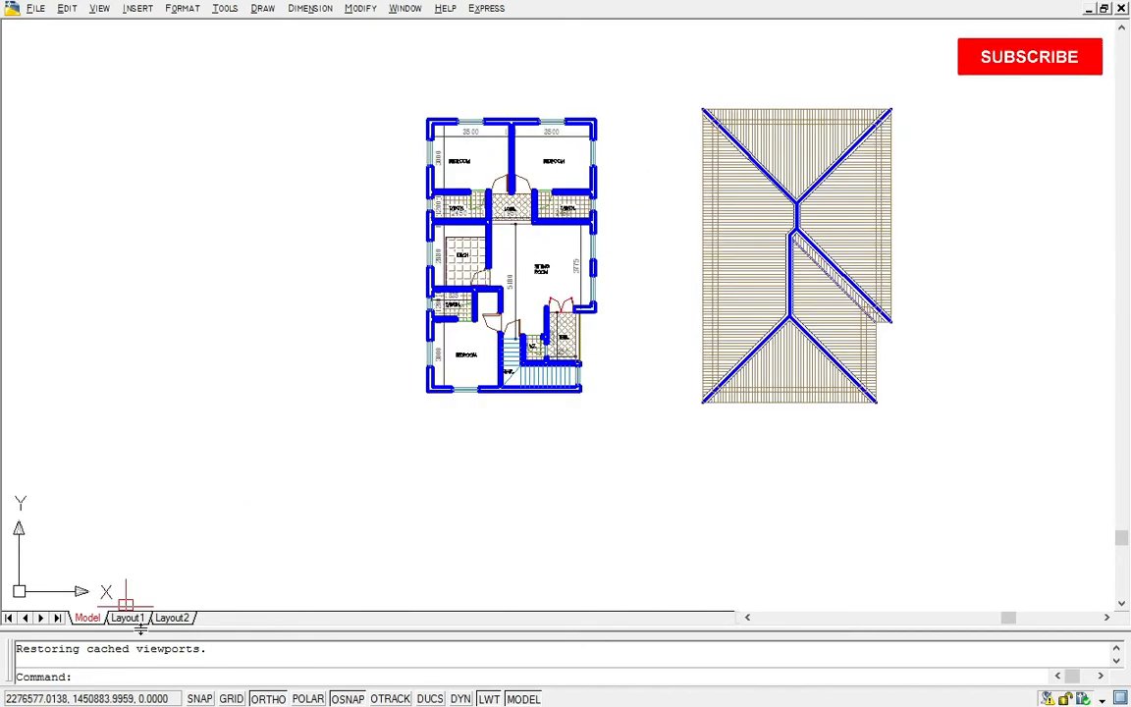
# Return to Layout1 and examine the title-block sheet containing the site plan.
pyautogui.click(138, 622)
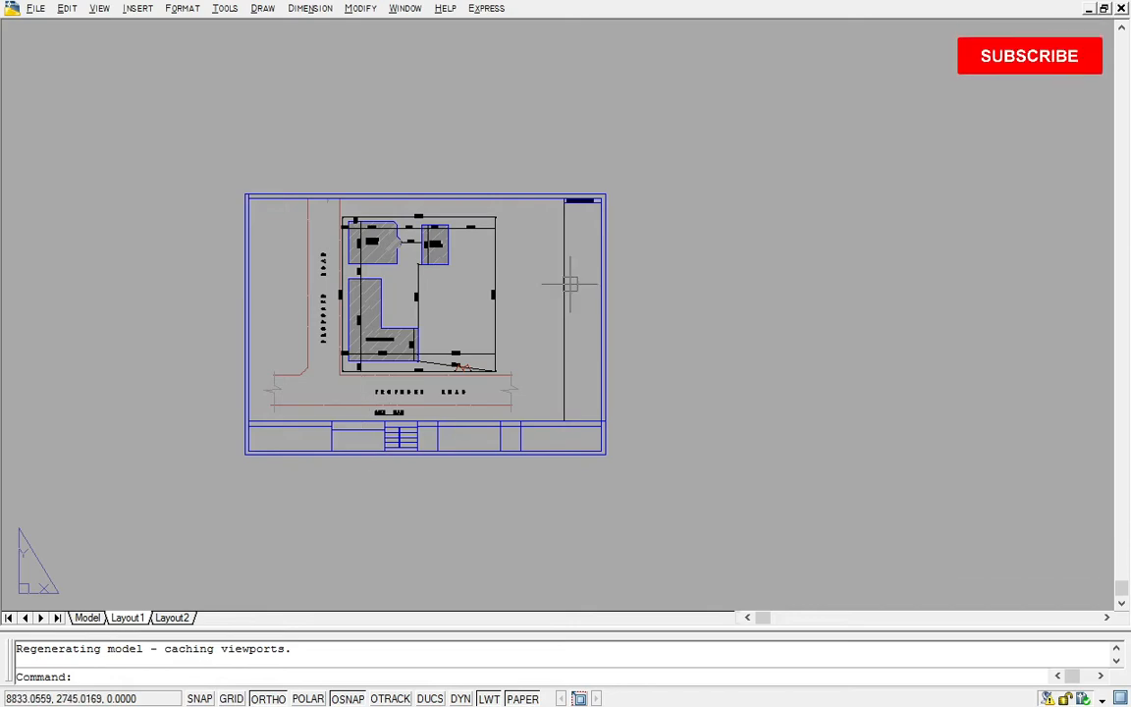
pyautogui.scroll(-5, 571, 284)
pyautogui.scroll(6, 550, 293)
pyautogui.click(601, 315)
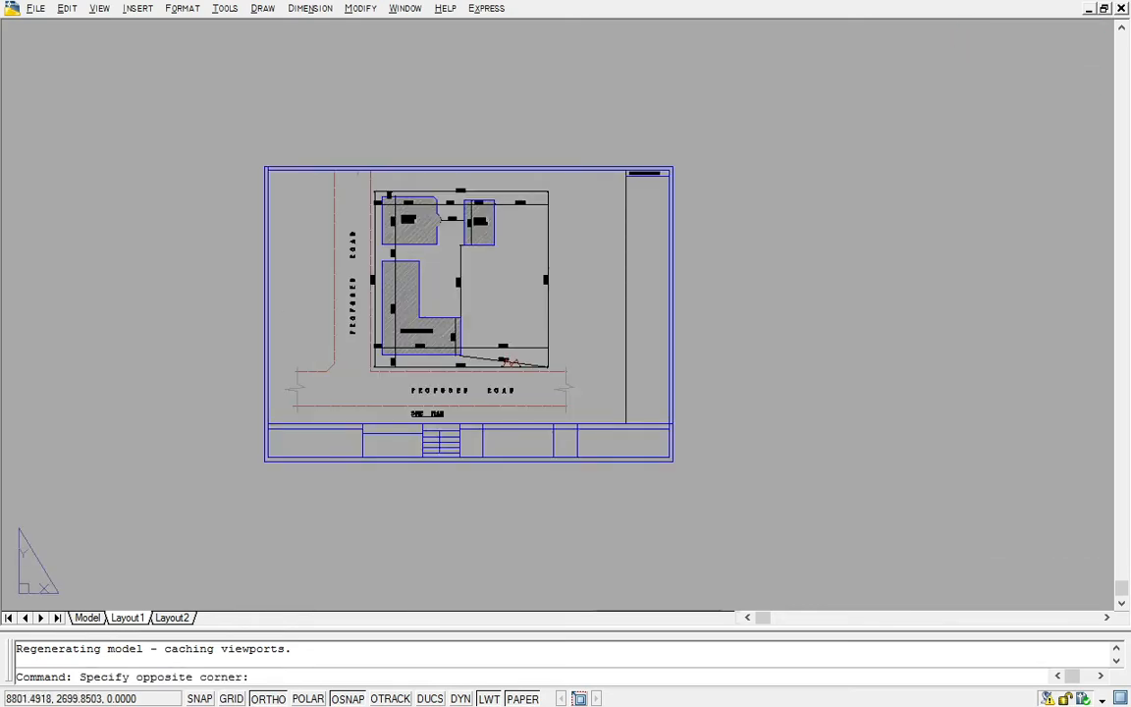
pyautogui.click(580, 309)
pyautogui.press('Escape')
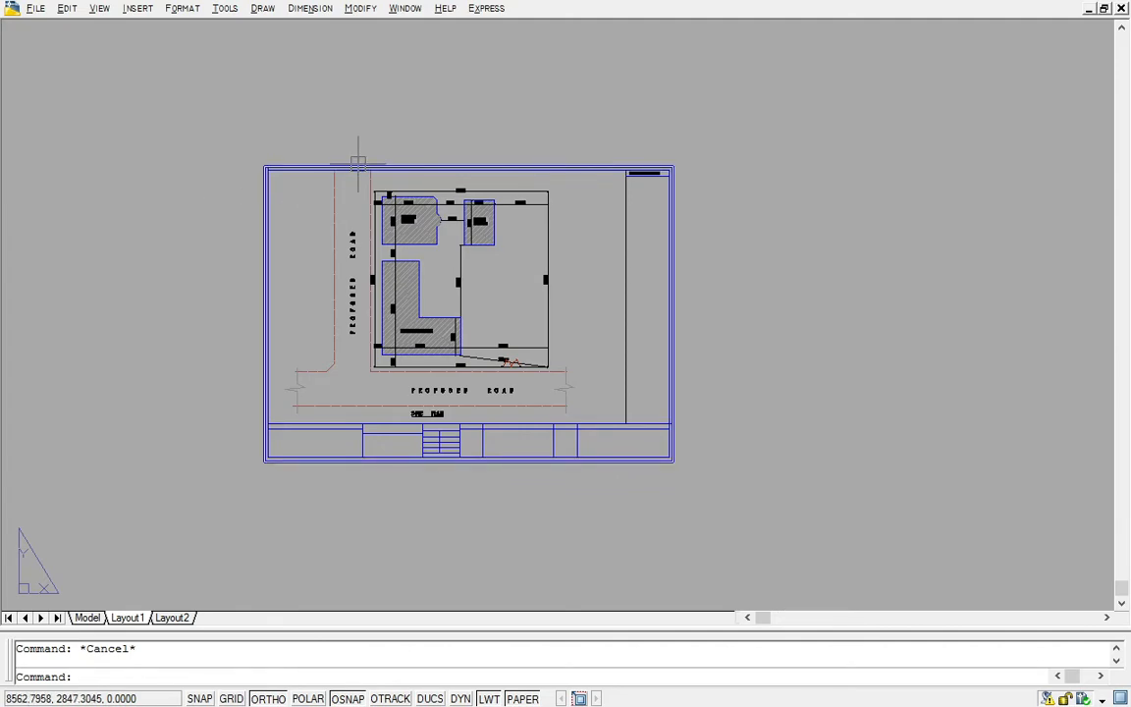
# Draw a closed 420 by 297 outline with four lines in the empty space to the right of the site plan sheet.
pyautogui.scroll(-2, 359, 164)
pyautogui.moveTo(401, 207); pyautogui.dragTo(350, 229, button='middle')
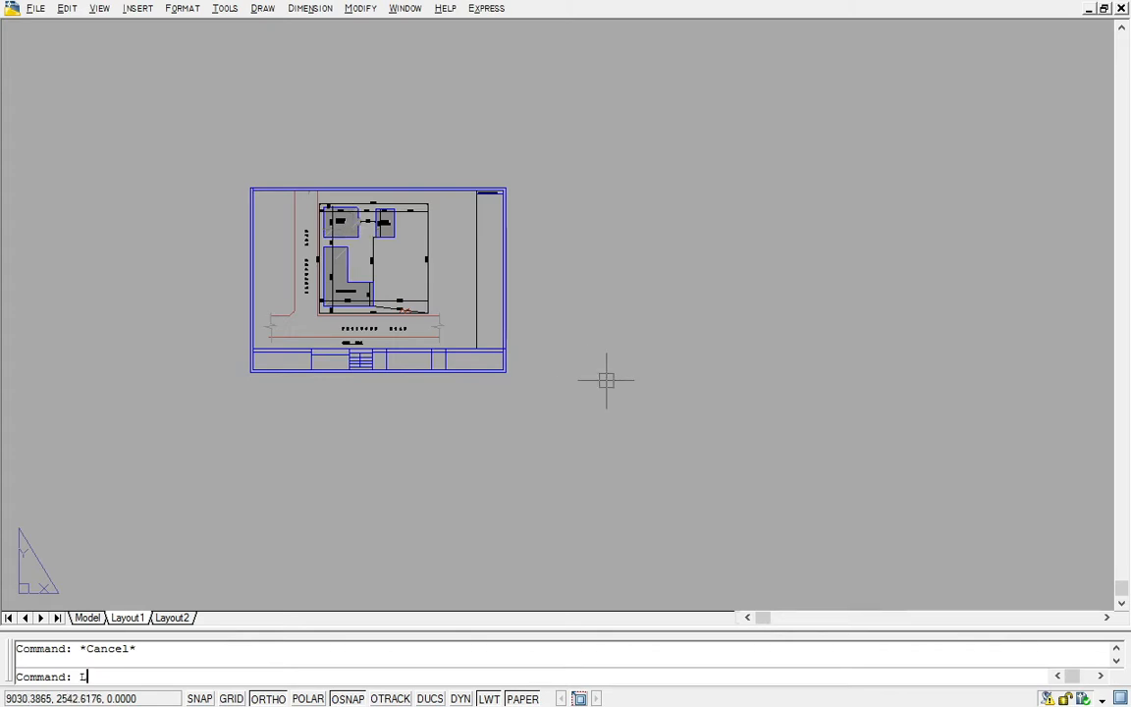
pyautogui.press('Return')
pyautogui.click(602, 195)
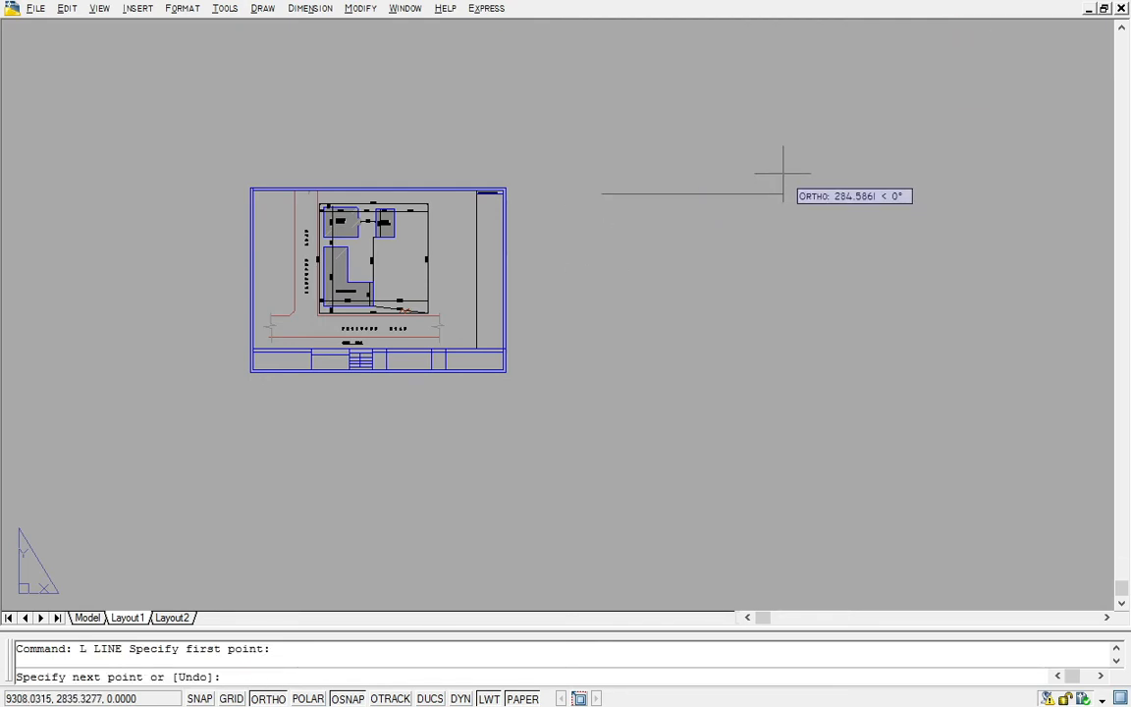
pyautogui.write('420')
pyautogui.press('Return')
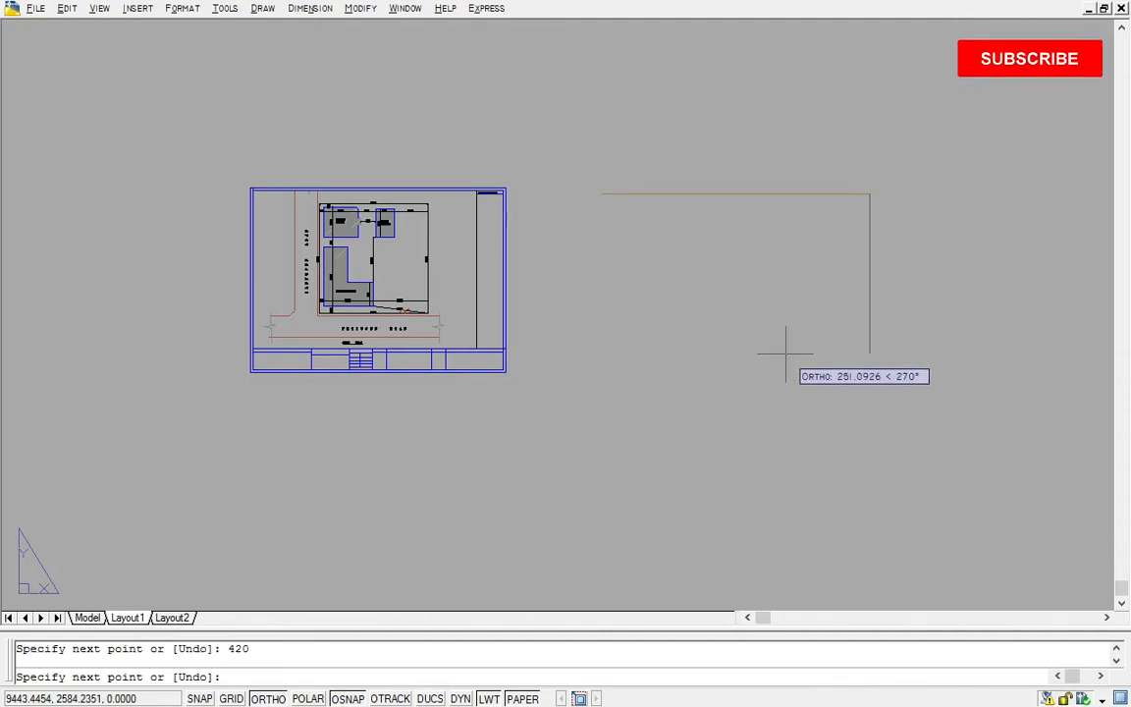
pyautogui.write('297')
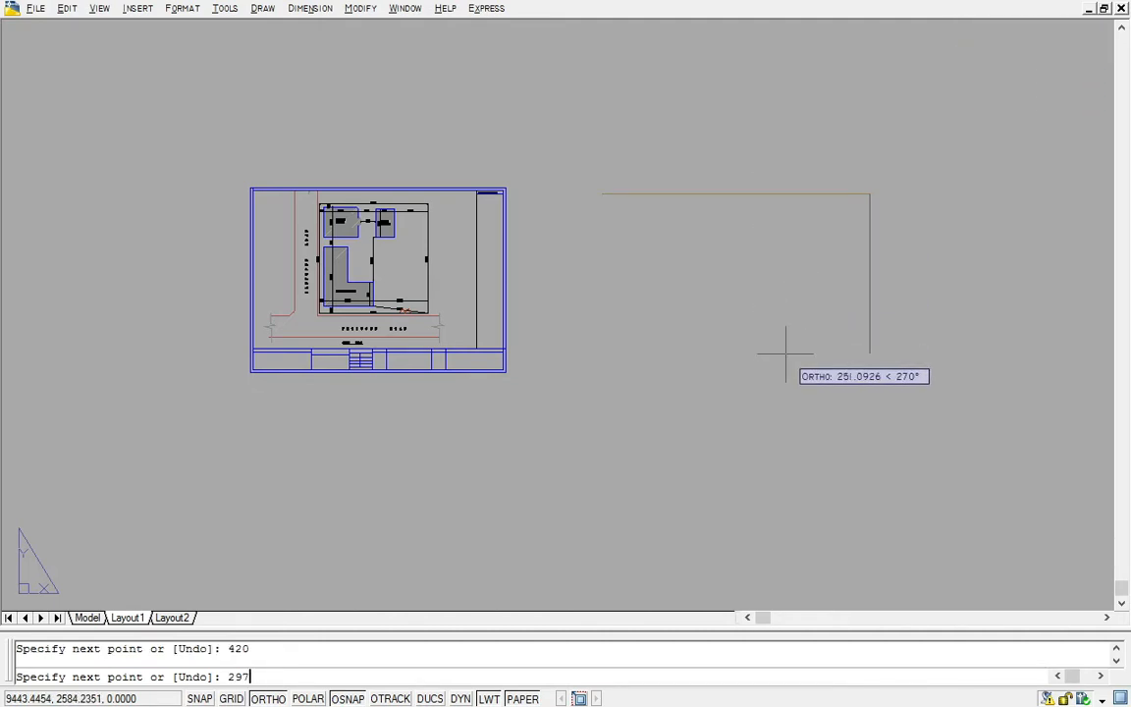
pyautogui.press('Return')
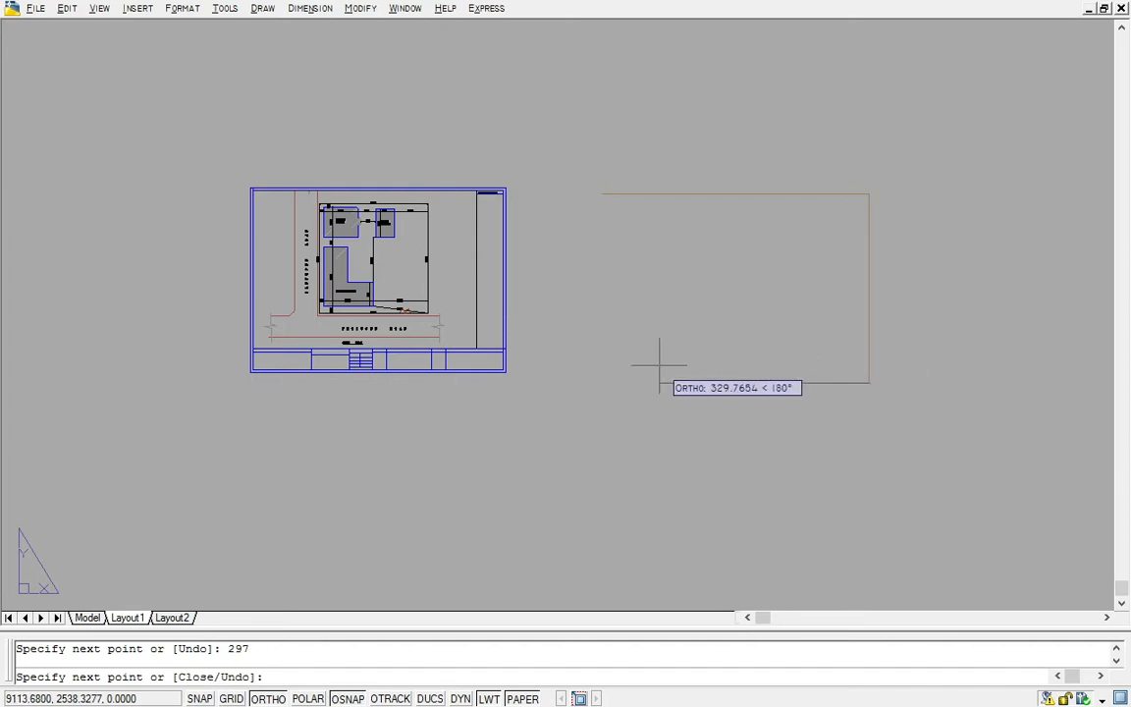
pyautogui.write('420')
pyautogui.press('Return')
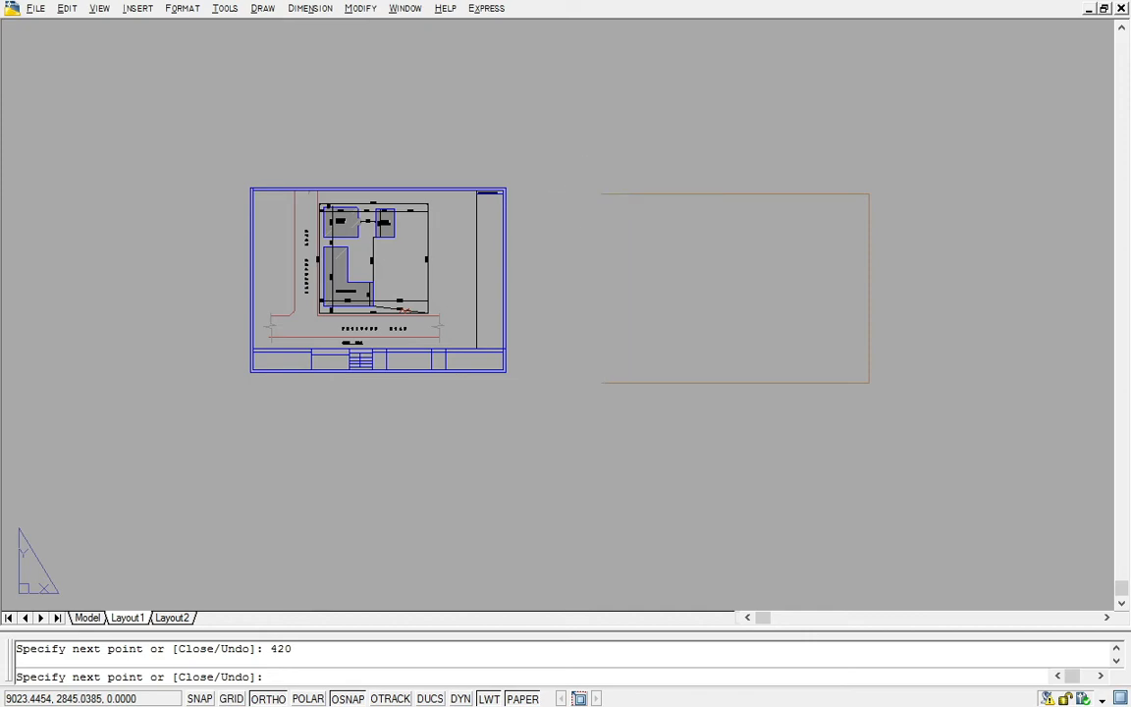
pyautogui.click(601, 195)
pyautogui.press('Escape')
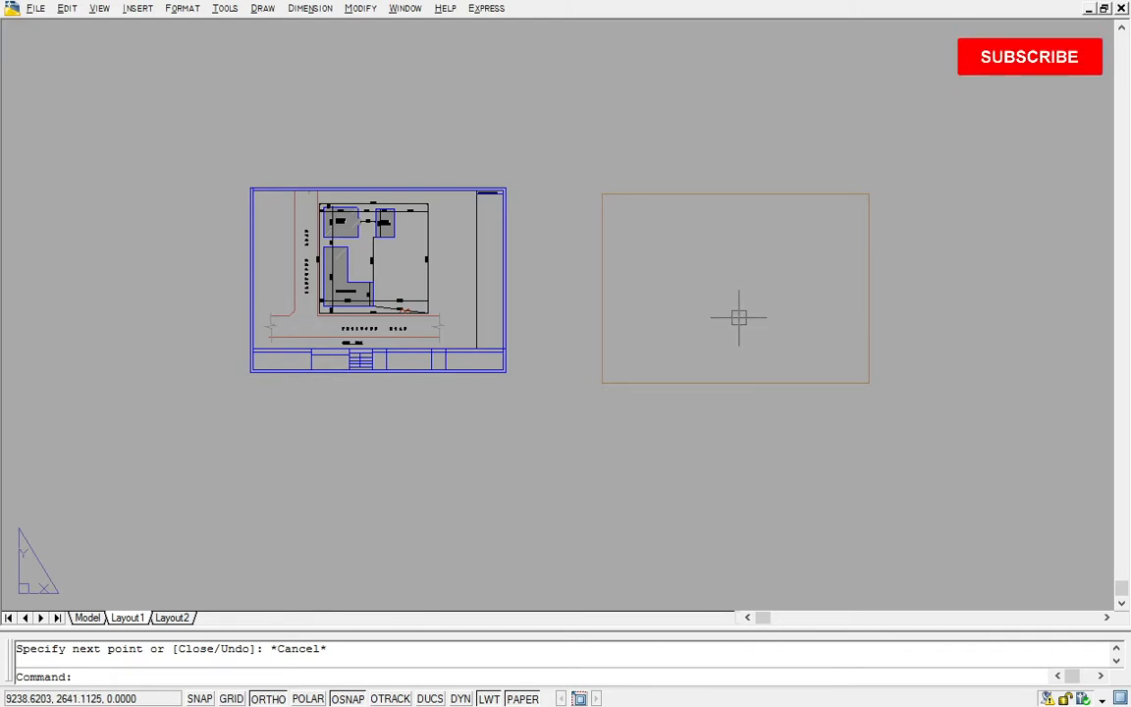
# With Ortho off, draw a rectangle over the 420 by 297 line outline, from its upper-left to its lower-right corner.
pyautogui.write('REC')
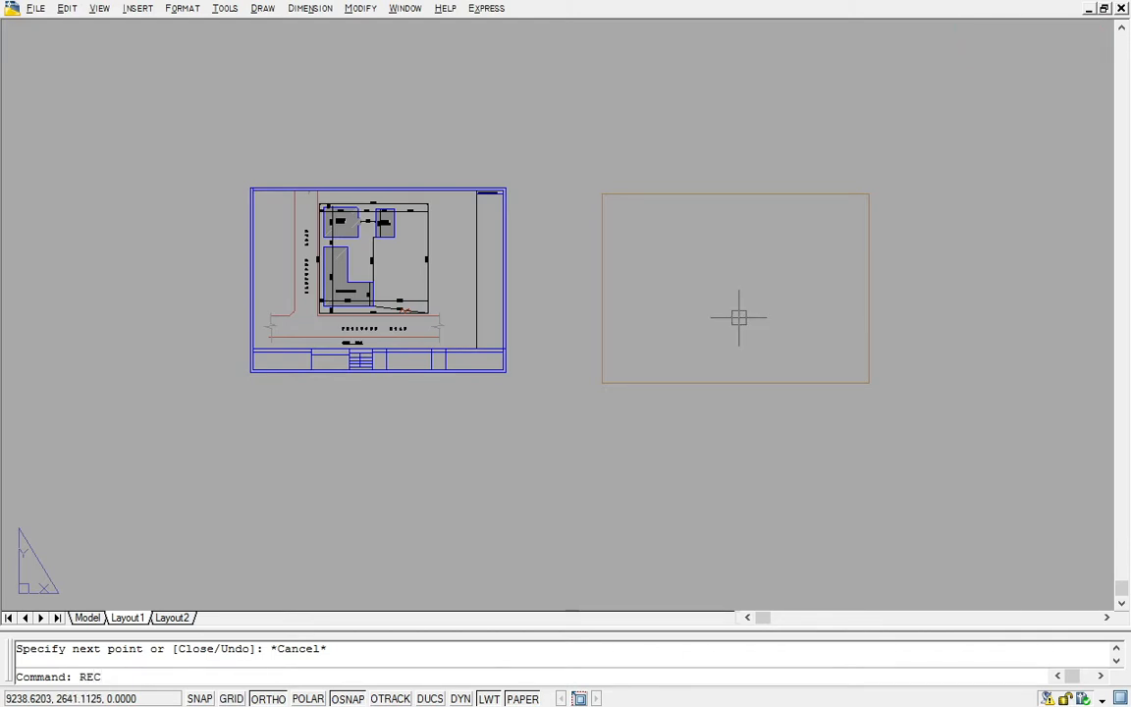
pyautogui.press('Return')
pyautogui.press('F8')
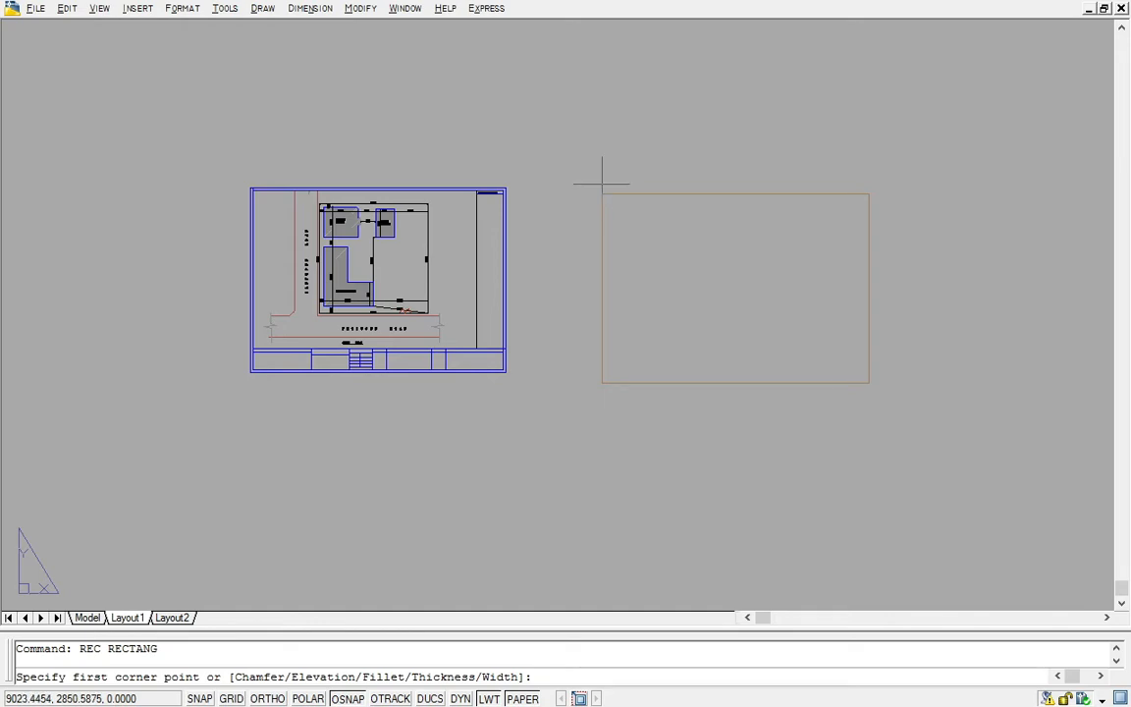
pyautogui.click(602, 193)
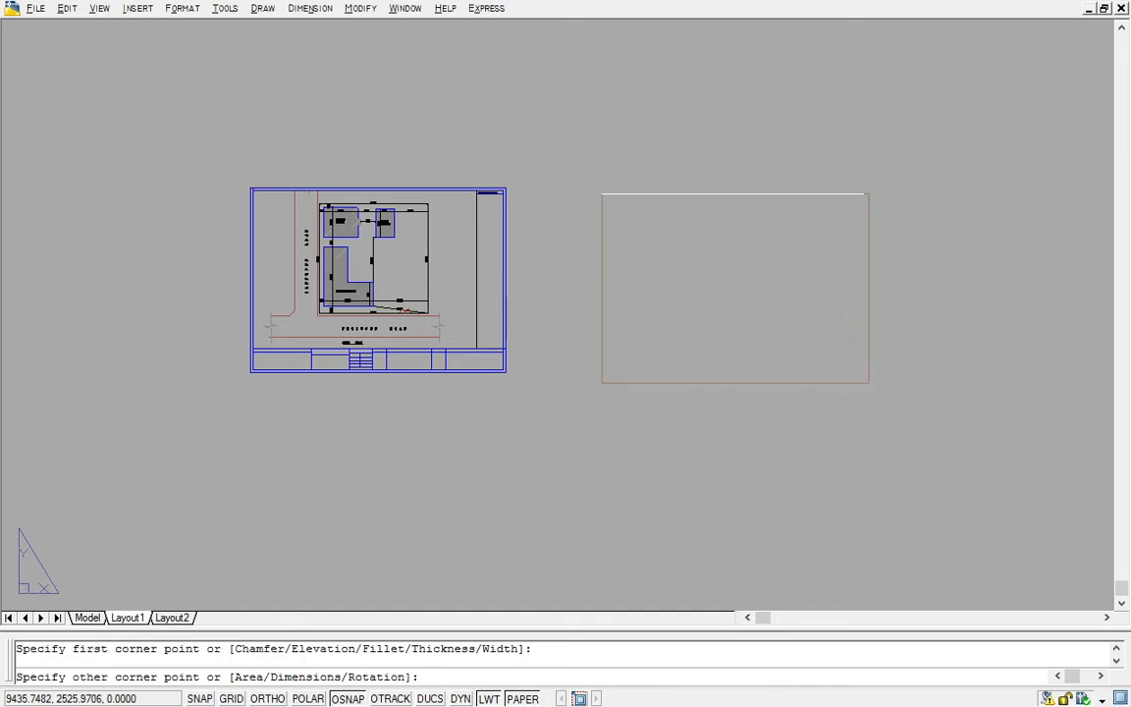
pyautogui.click(869, 383)
pyautogui.press('Escape')
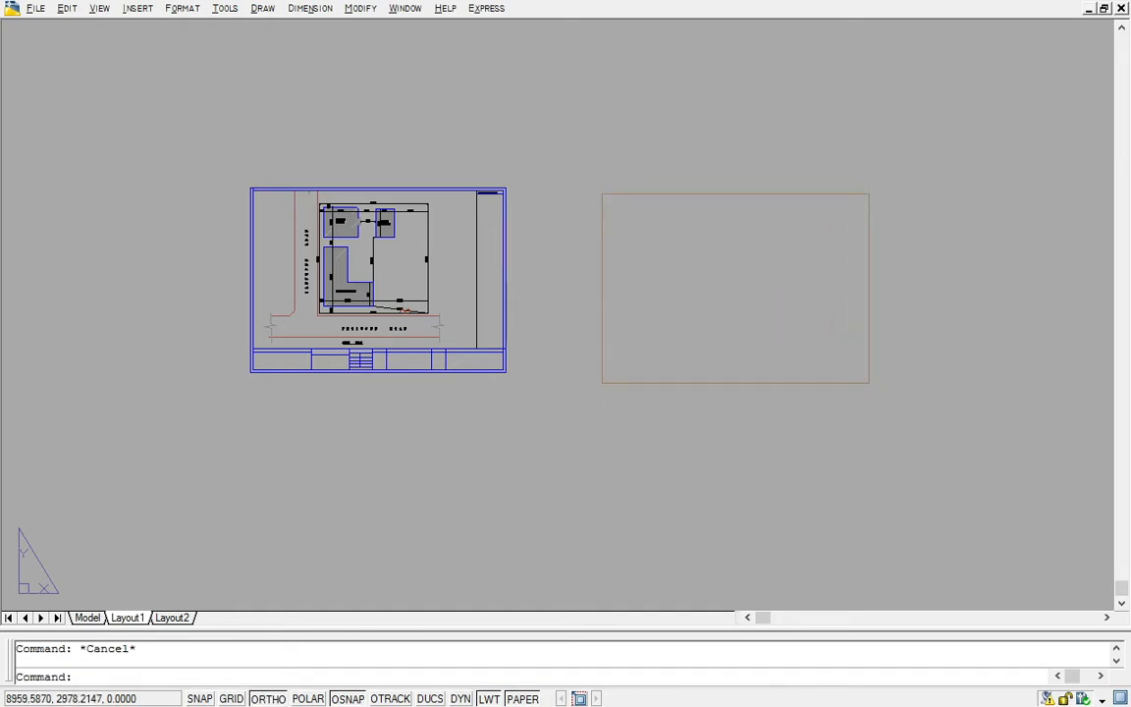
# Move the new rectangle horizontally to the right, clear of the line outline, using its upper-right corner as base point.
pyautogui.click(653, 194)
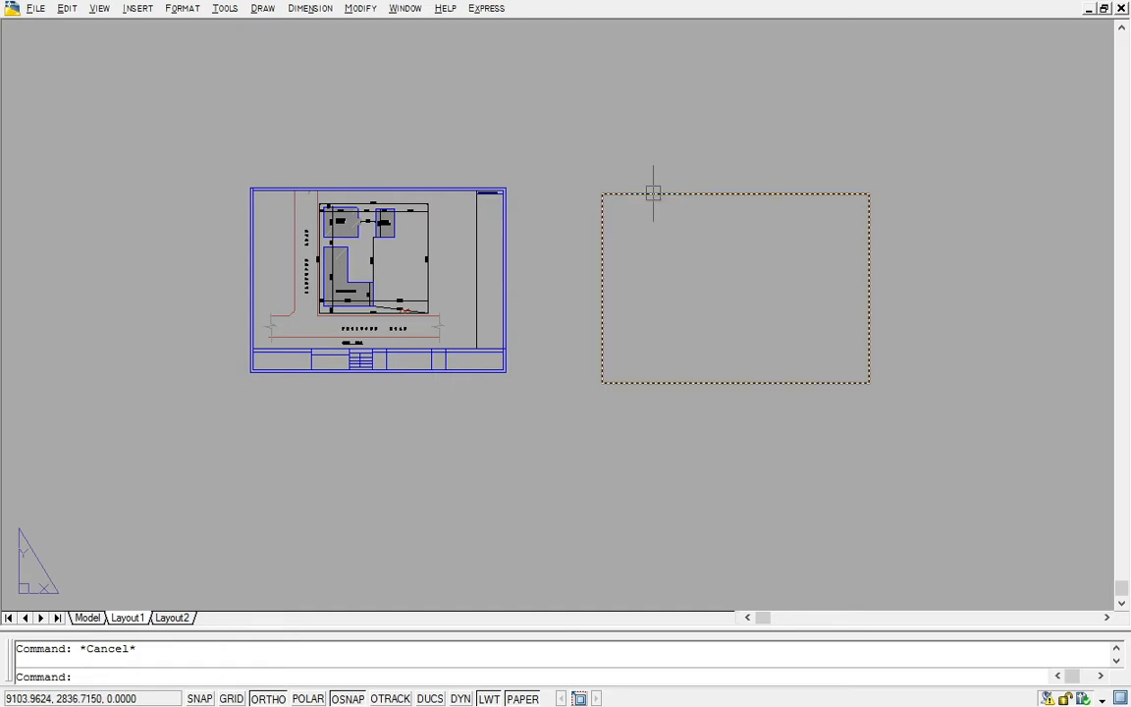
pyautogui.write('m')
pyautogui.press('Return')
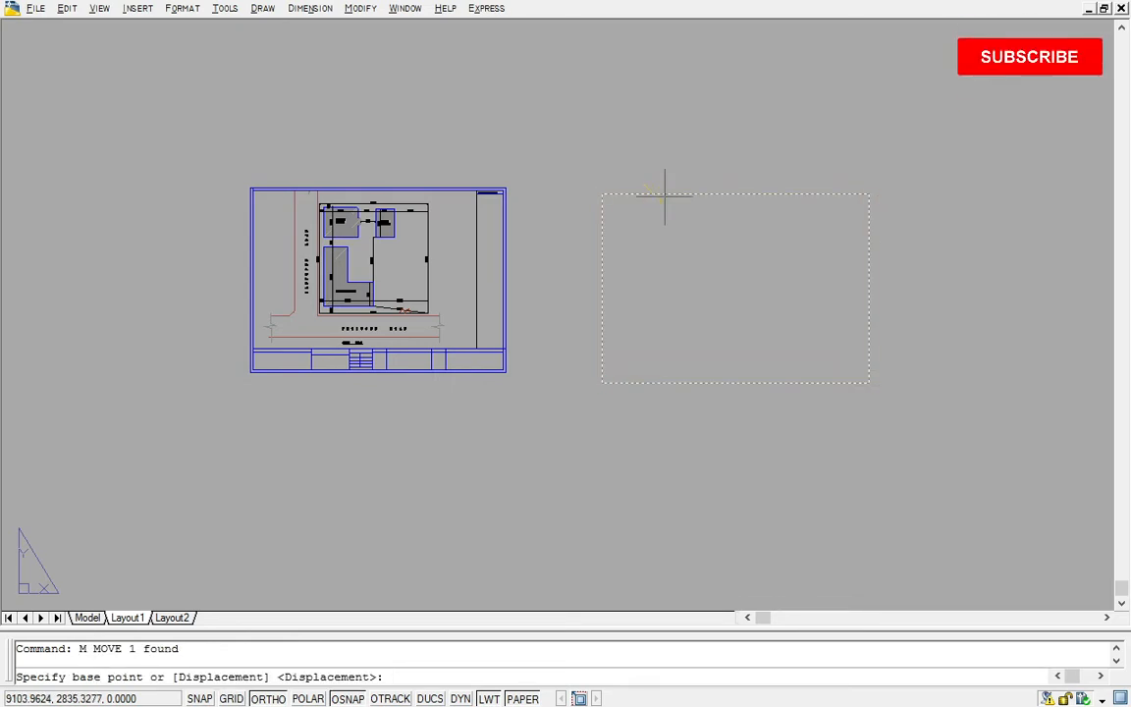
pyautogui.click(869, 194)
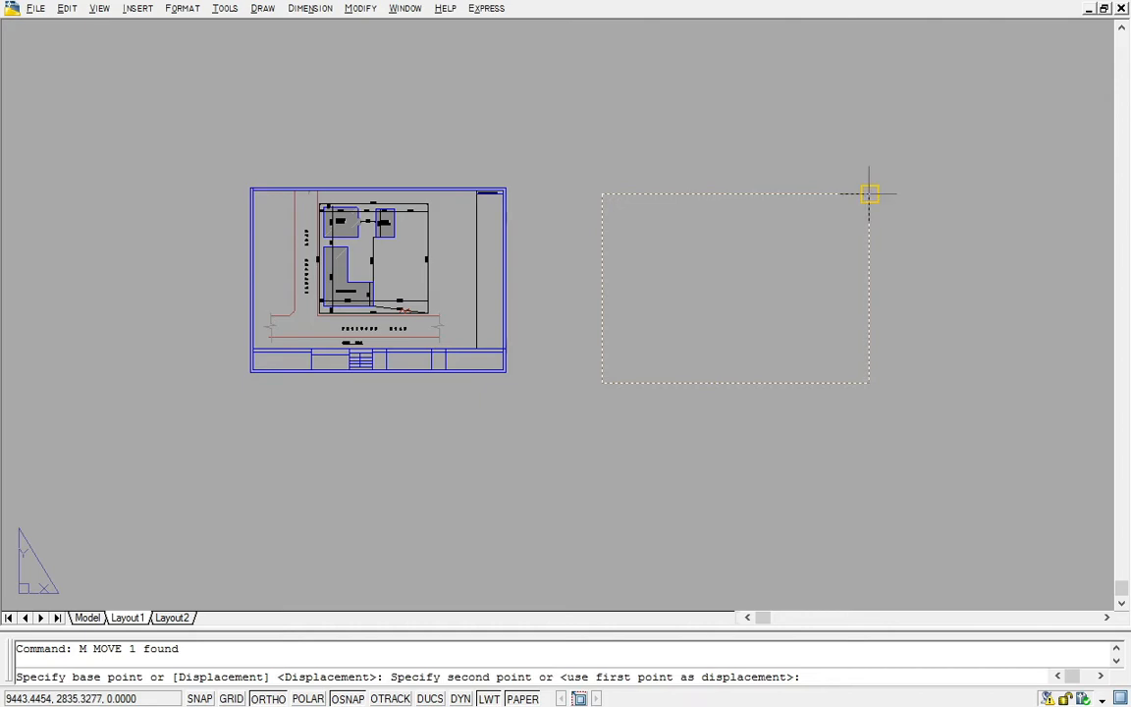
pyautogui.scroll(-2, 898, 200)
pyautogui.moveTo(1052, 190); pyautogui.dragTo(843, 214, button='middle')
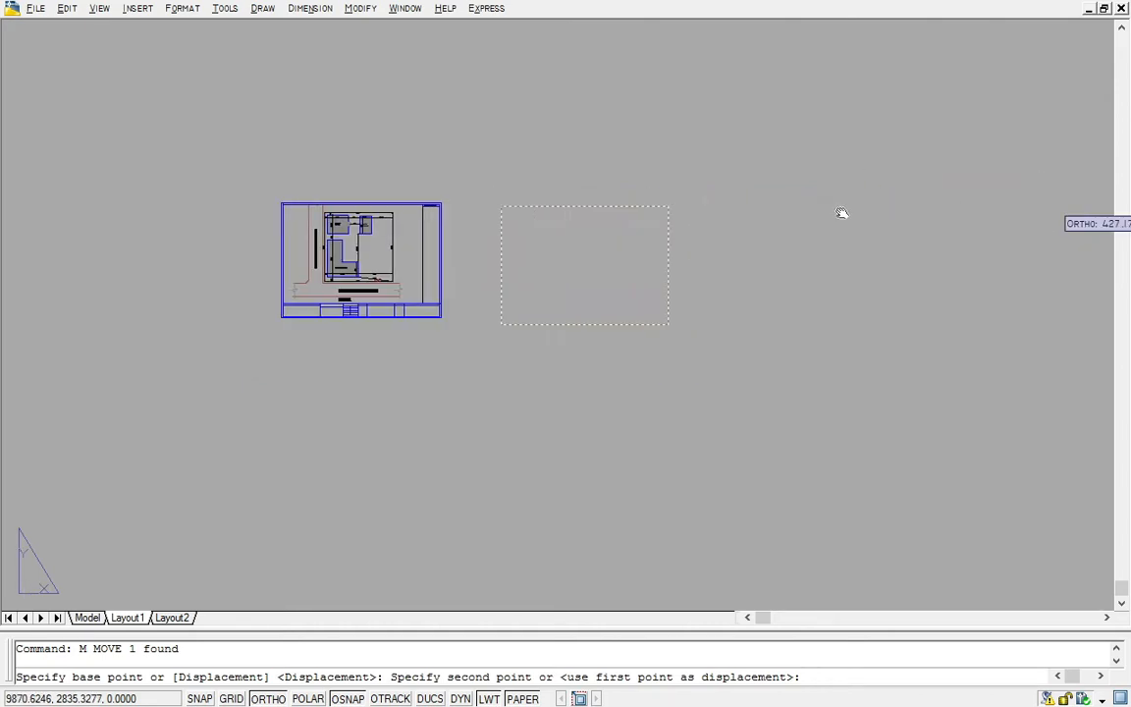
pyautogui.click(927, 205)
pyautogui.press('Escape')
# Erase the four loose lines of the original outline between the site plan sheet and the rectangle.
pyautogui.click(682, 381)
pyautogui.click(523, 159)
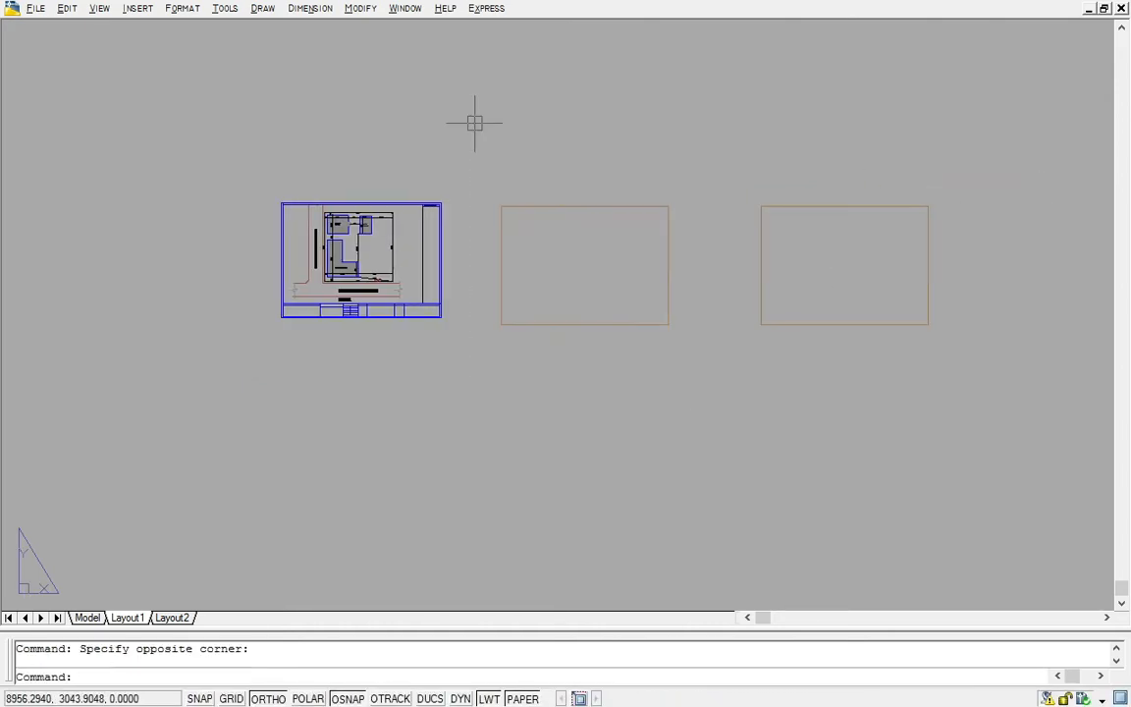
pyautogui.write('e')
pyautogui.press('Return')
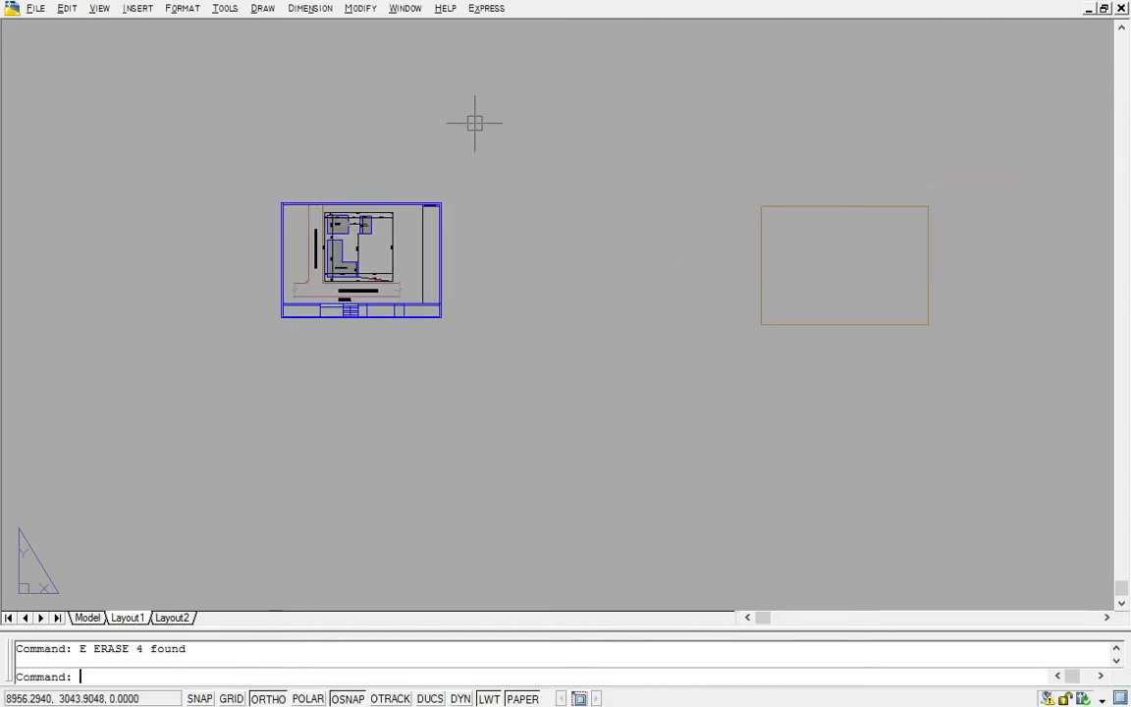
pyautogui.click(761, 234)
pyautogui.moveTo(758, 234); pyautogui.dragTo(585, 235, button='middle')
pyautogui.press('Escape')
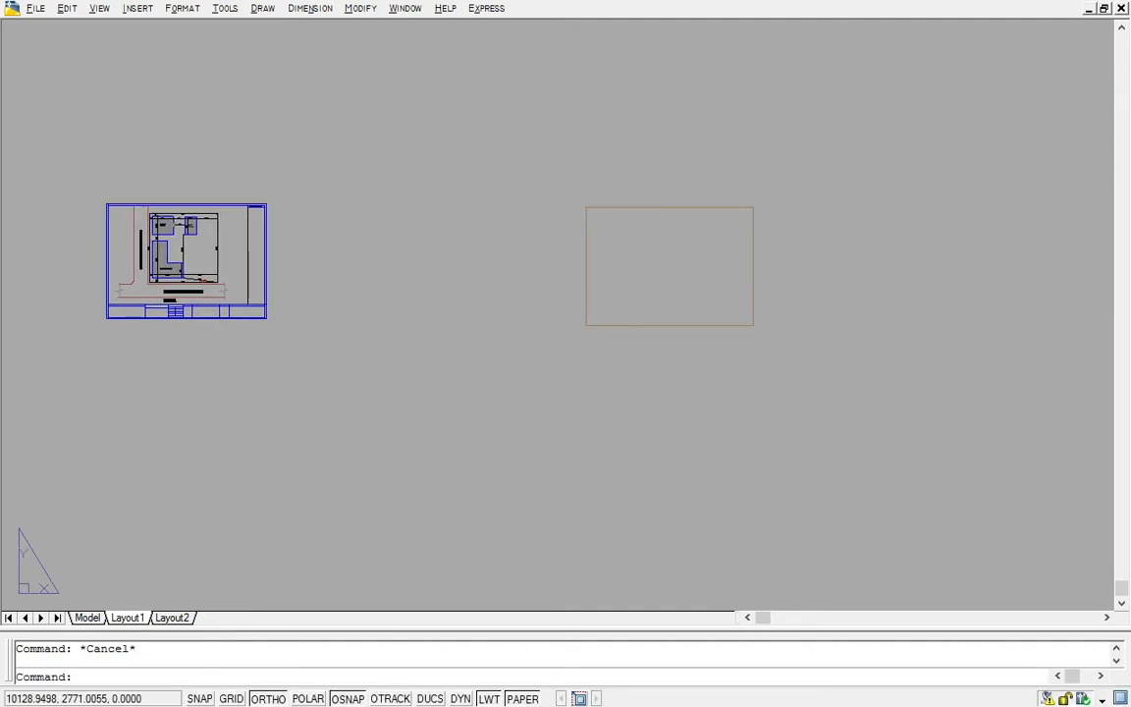
# Offset the rectangle inward by 3 to form an inner border.
pyautogui.click(728, 207)
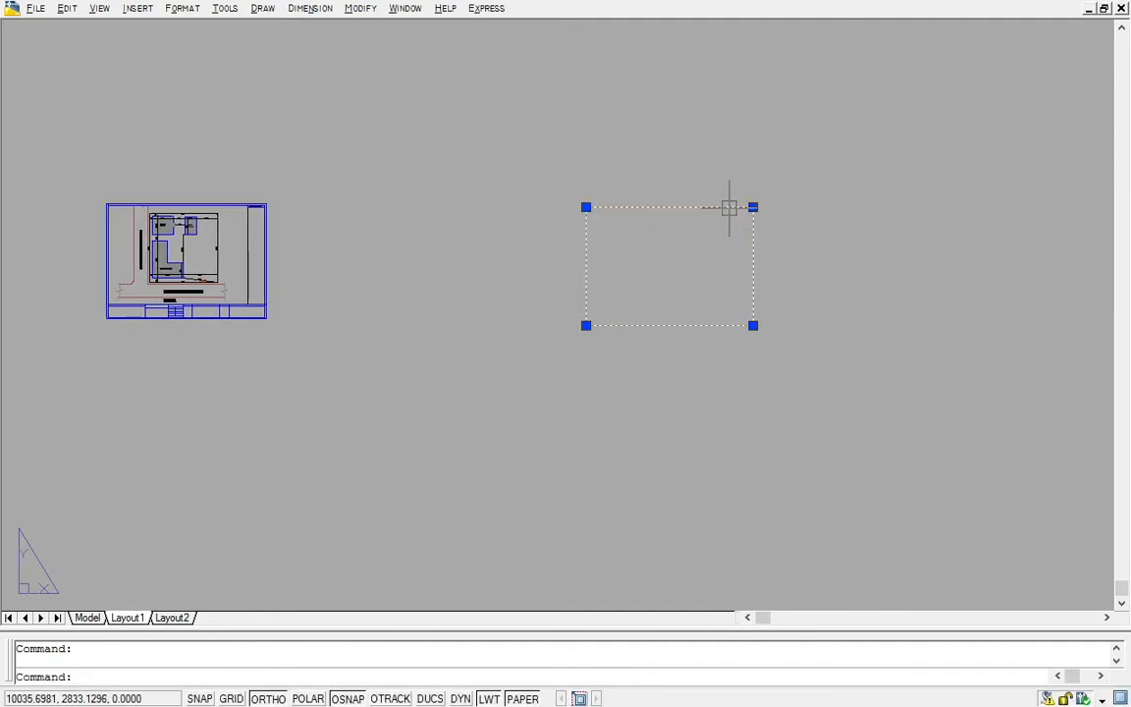
pyautogui.write('O')
pyautogui.press('Return')
pyautogui.write('3')
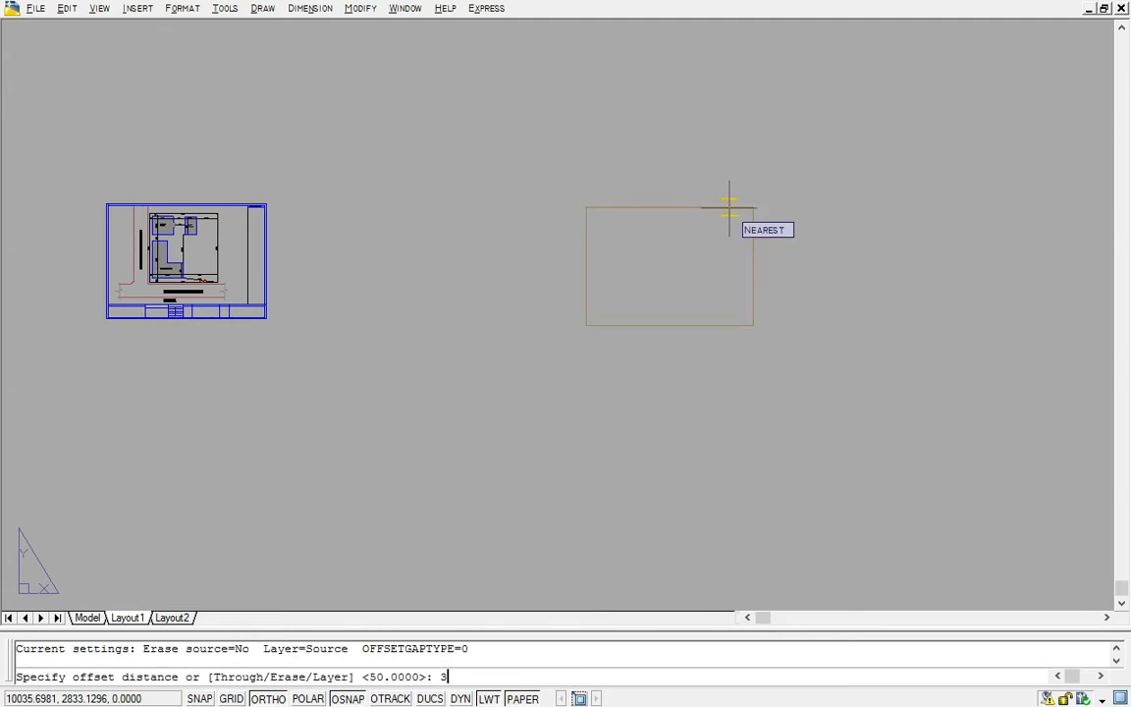
pyautogui.press('Return')
pyautogui.click(729, 207)
pyautogui.click(710, 260)
pyautogui.press('Escape')
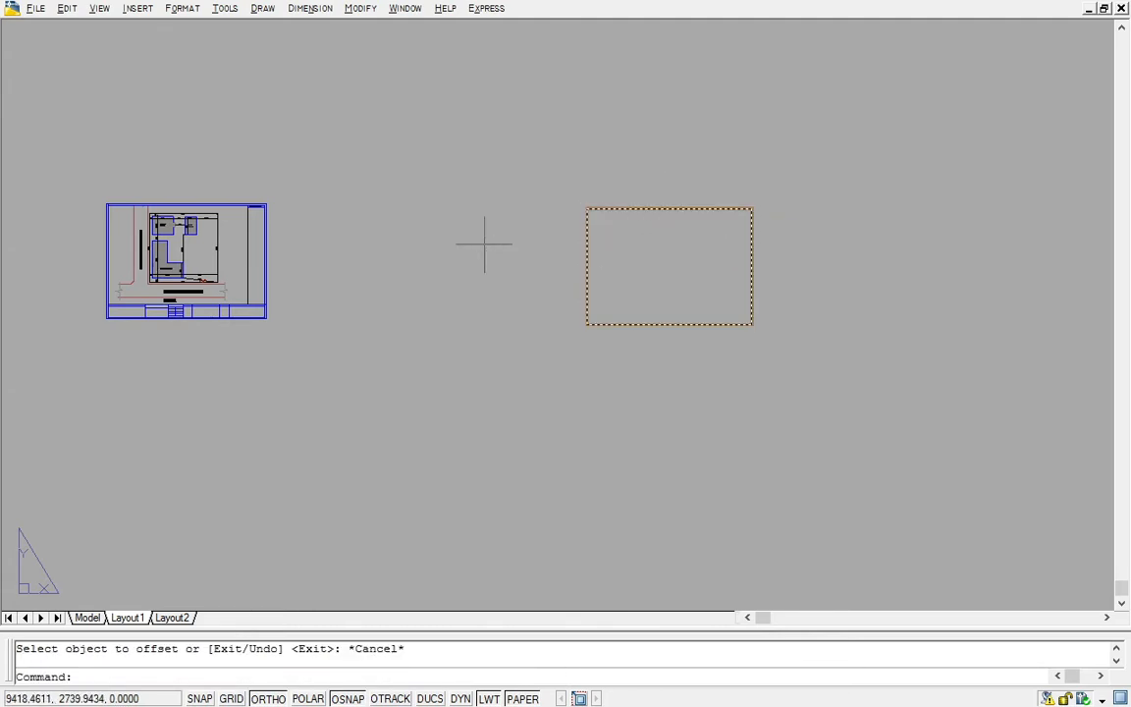
# Move both border rectangles horizontally to the left, closer to the site plan sheet.
pyautogui.click(833, 379)
pyautogui.click(506, 137)
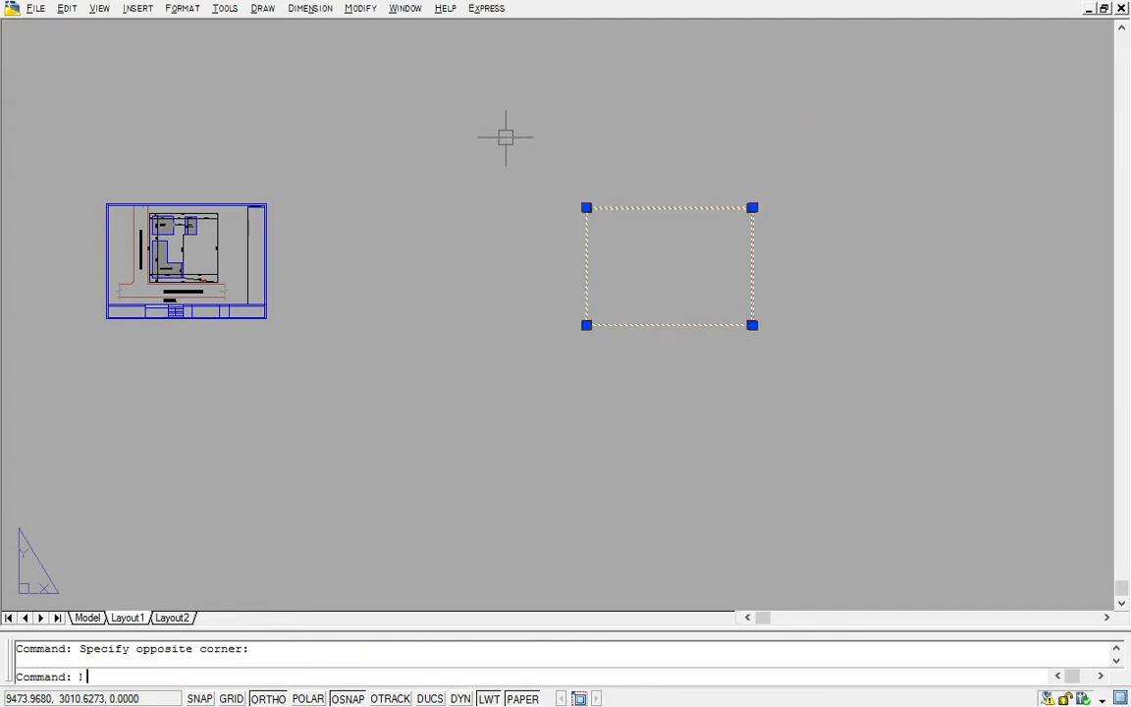
pyautogui.write('m')
pyautogui.press('Return')
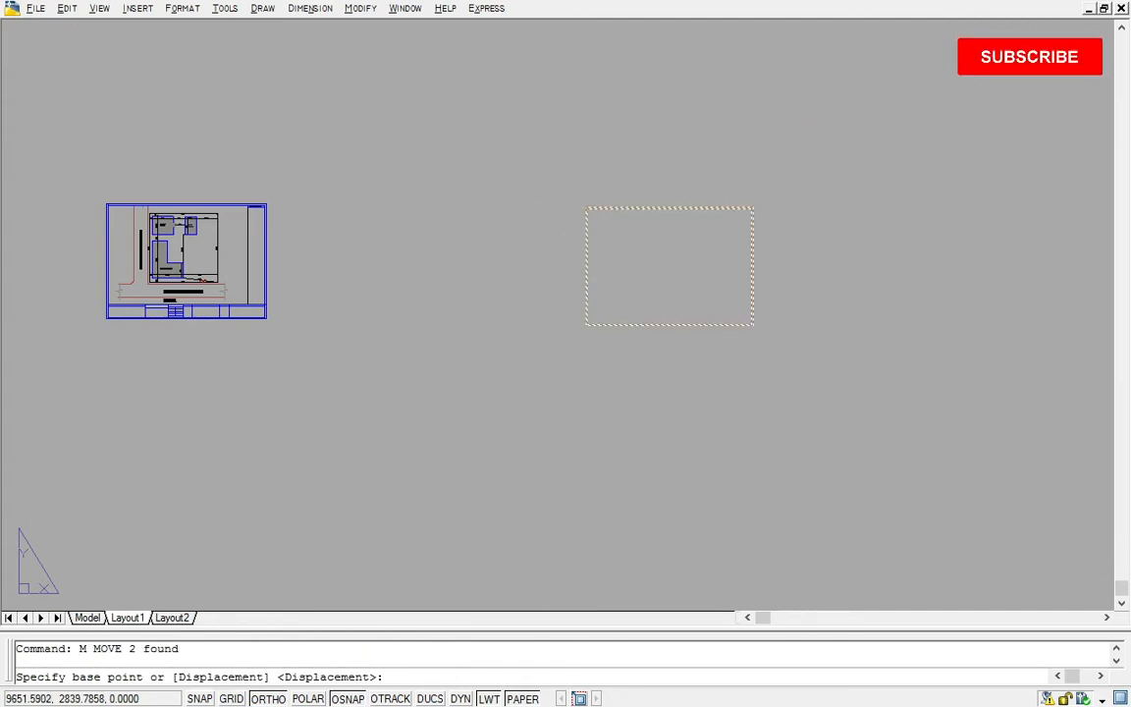
pyautogui.click(586, 207)
pyautogui.click(341, 181)
pyautogui.moveTo(354, 181); pyautogui.dragTo(667, 216, button='middle')
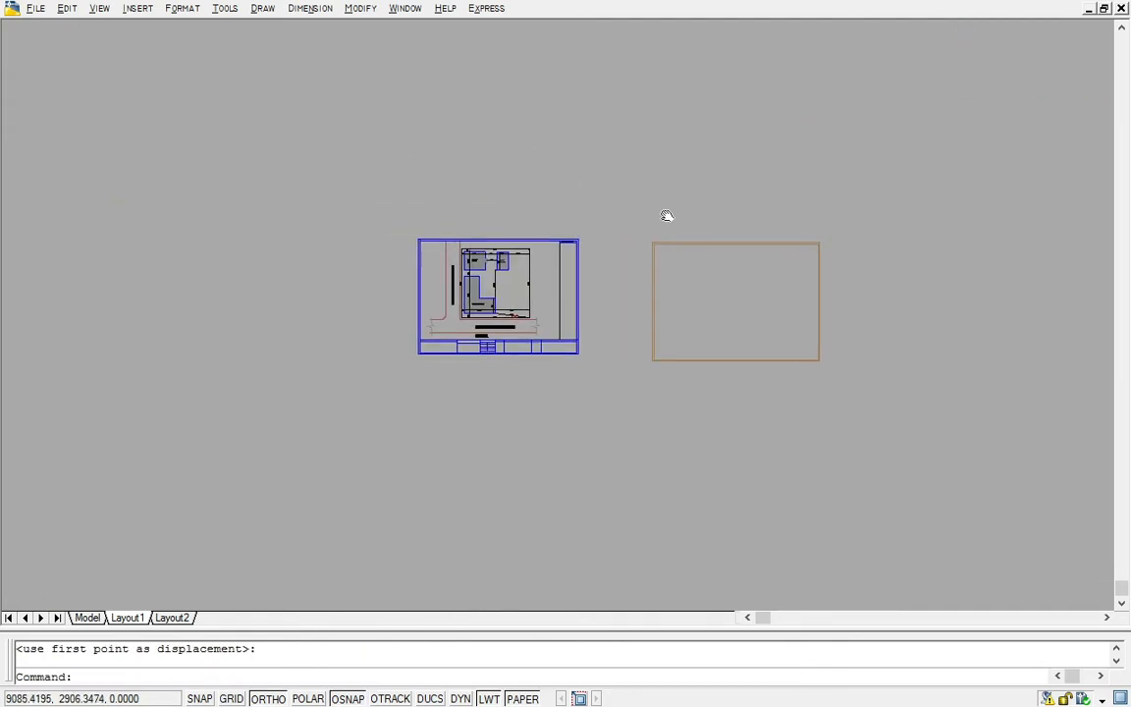
pyautogui.press('Escape')
pyautogui.scroll(3, 646, 295)
pyautogui.moveTo(646, 295); pyautogui.dragTo(598, 285, button='middle')
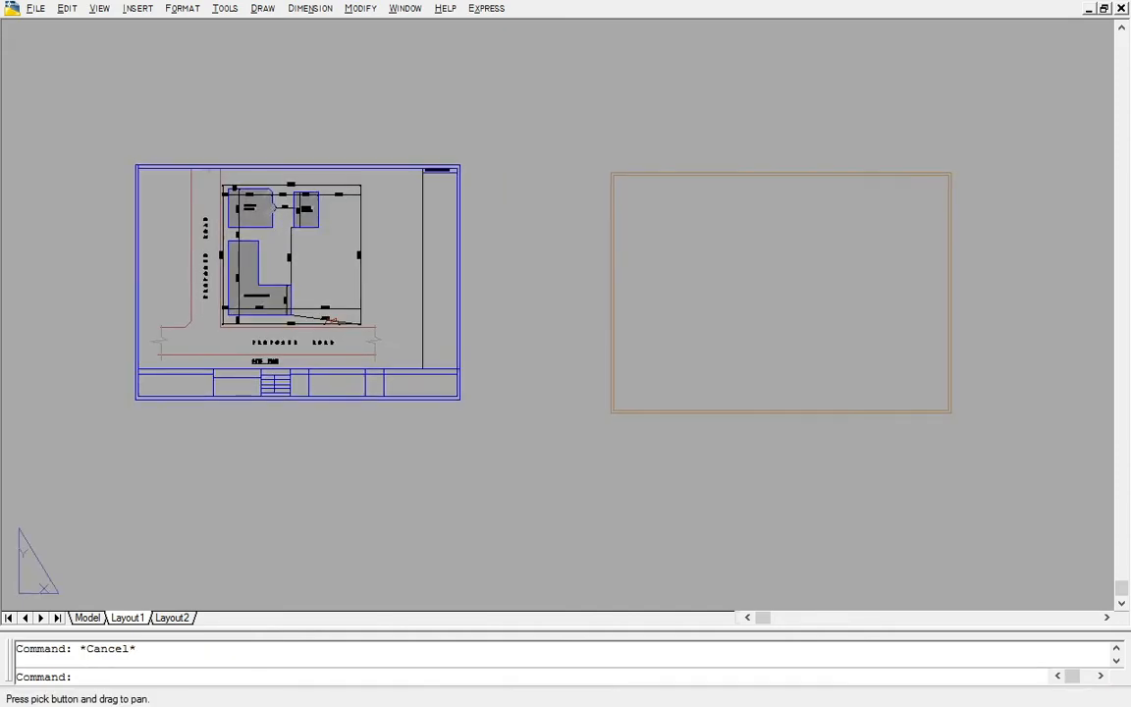
pyautogui.scroll(3, 845, 209)
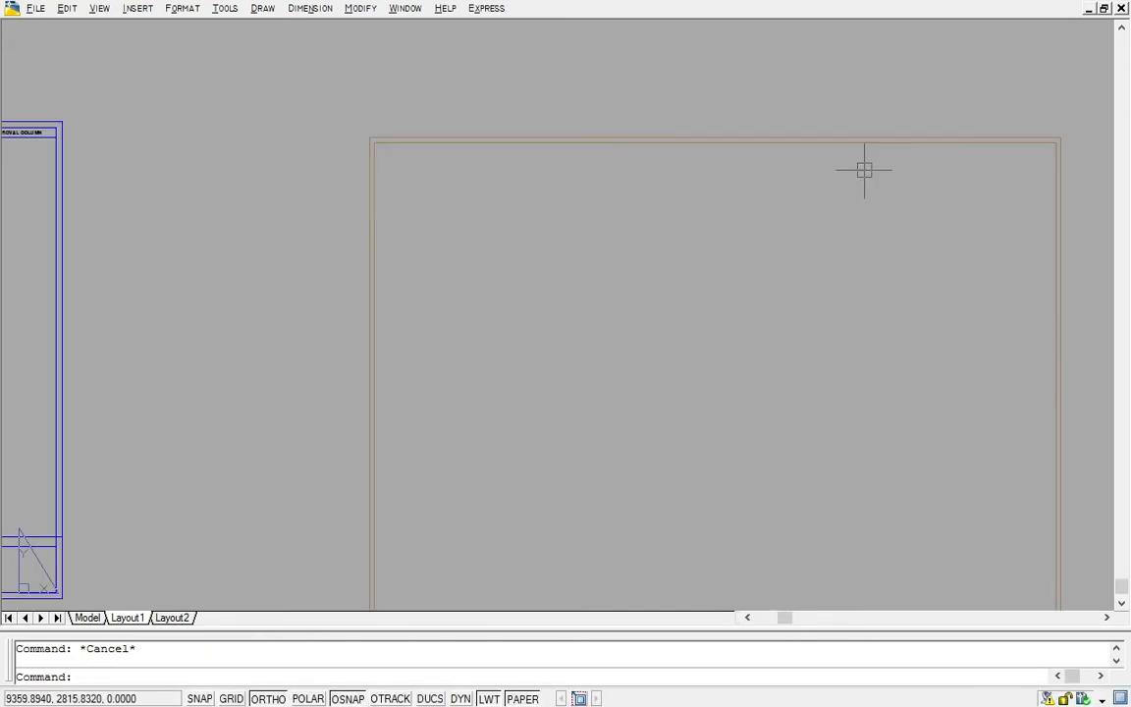
pyautogui.doubleClick(882, 145)
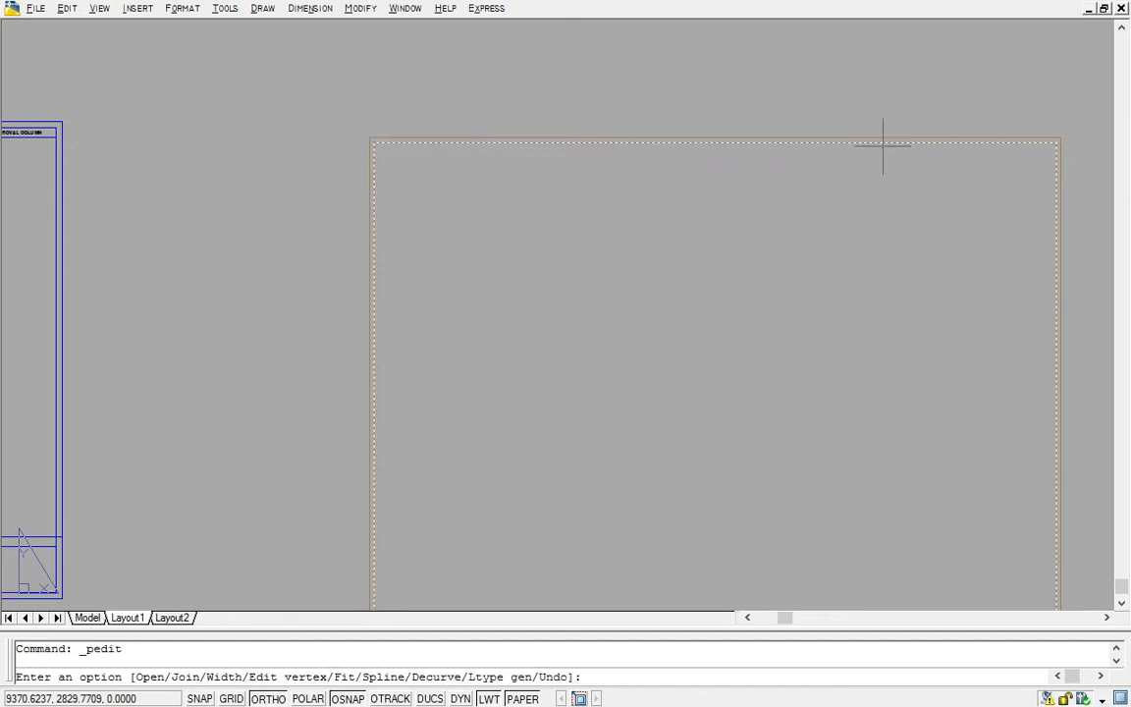
pyautogui.scroll(-2, 645, 302)
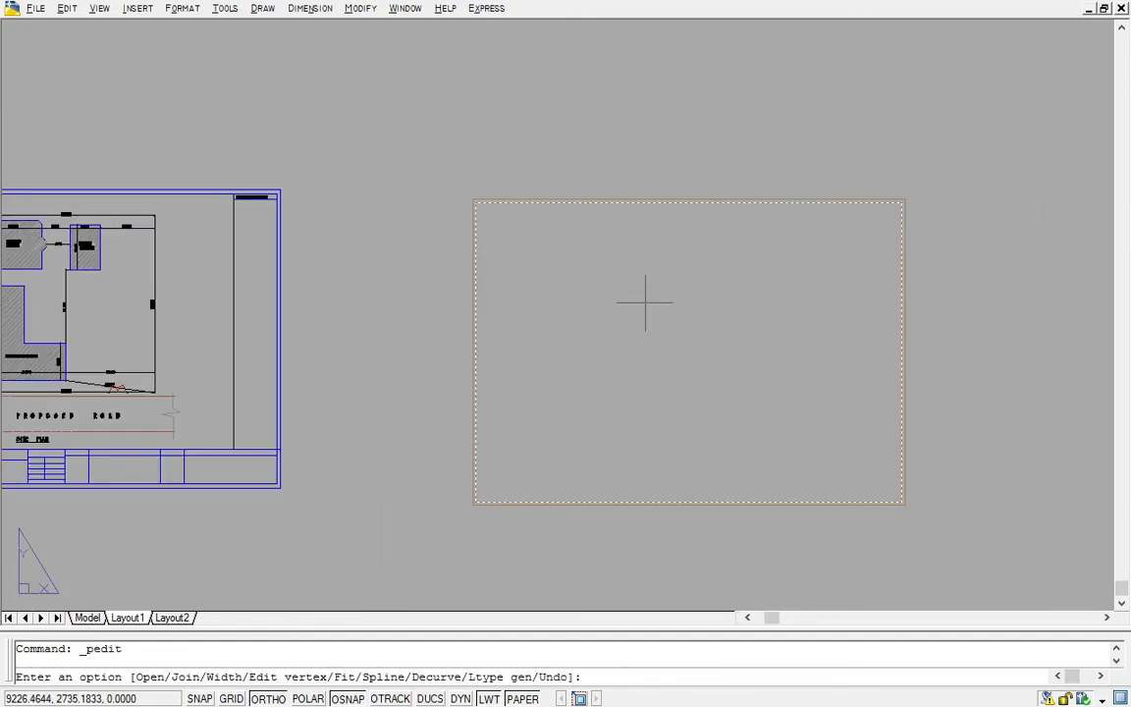
pyautogui.scroll(-2, 704, 316)
pyautogui.press('Escape')
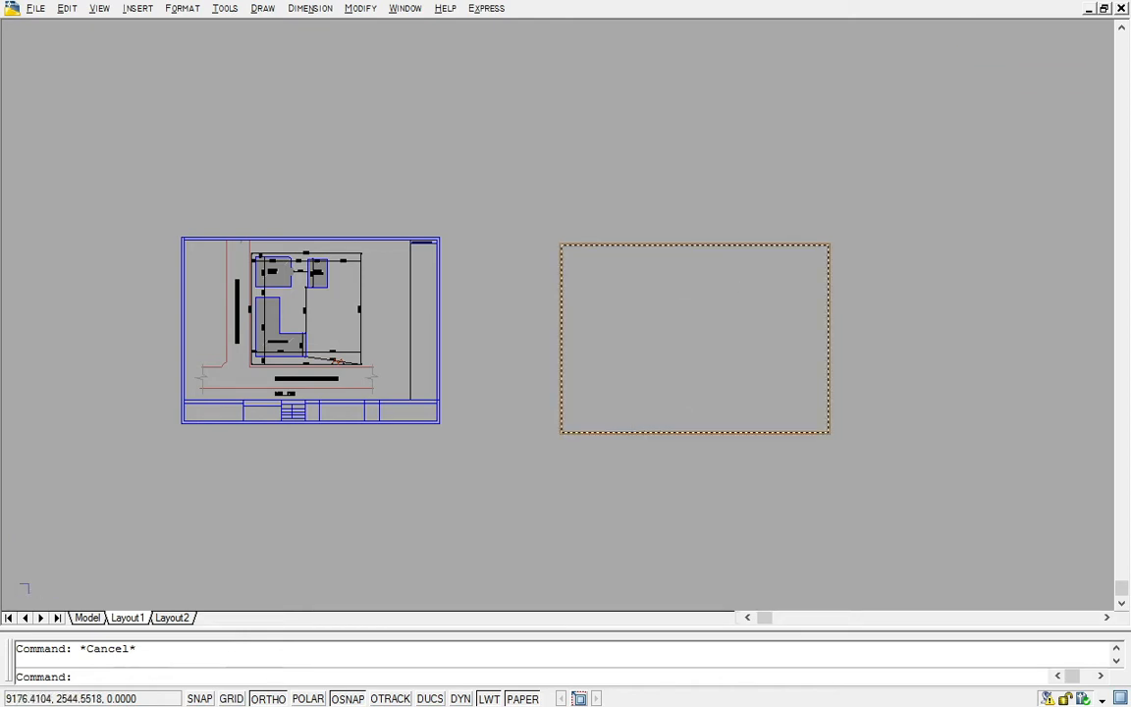
# Draw a vertical line along the inner border's right edge, from its upper-right to its lower-right corner.
pyautogui.scroll(3, 635, 431)
pyautogui.scroll(-2, 706, 332)
pyautogui.moveTo(725, 315); pyautogui.dragTo(686, 339, button='middle')
pyautogui.scroll(3, 824, 251)
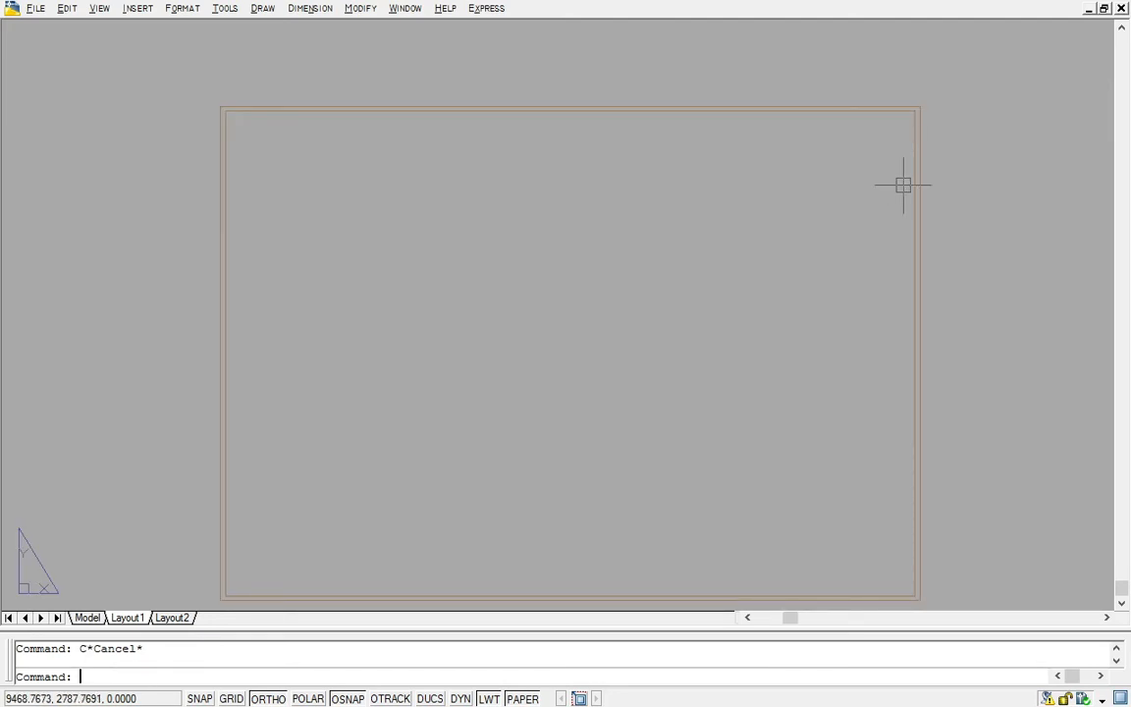
pyautogui.write('L')
pyautogui.press('Return')
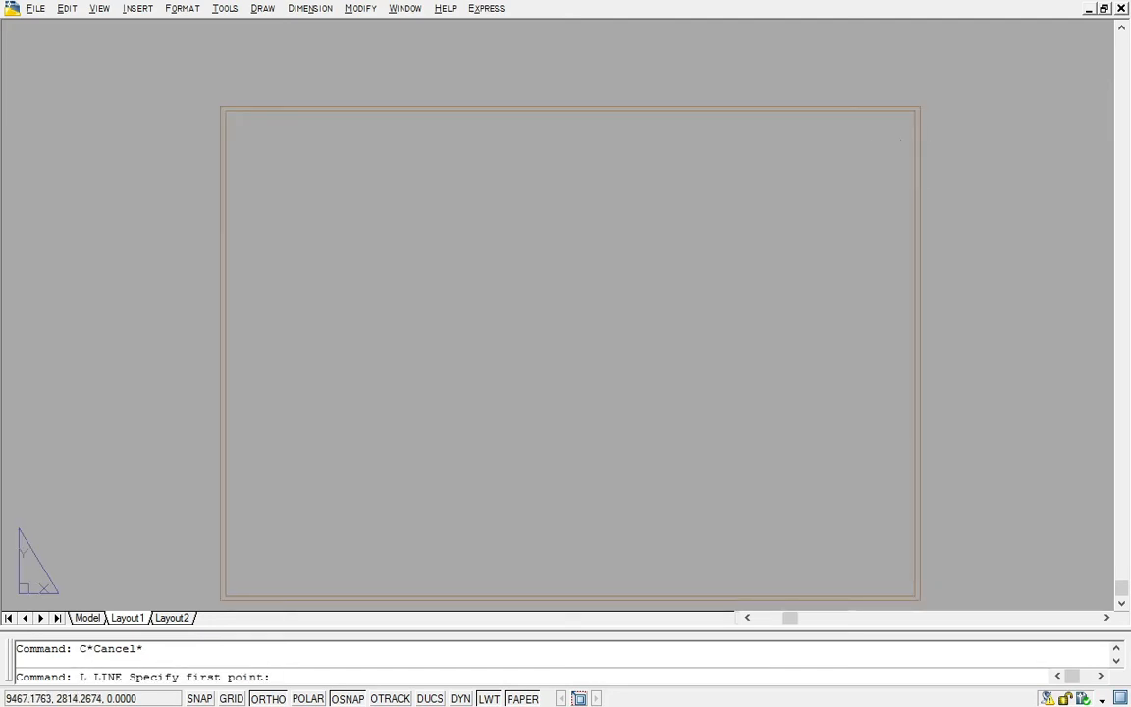
pyautogui.click(914, 112)
pyautogui.scroll(-4, 908, 177)
pyautogui.scroll(2, 913, 353)
pyautogui.scroll(3, 897, 296)
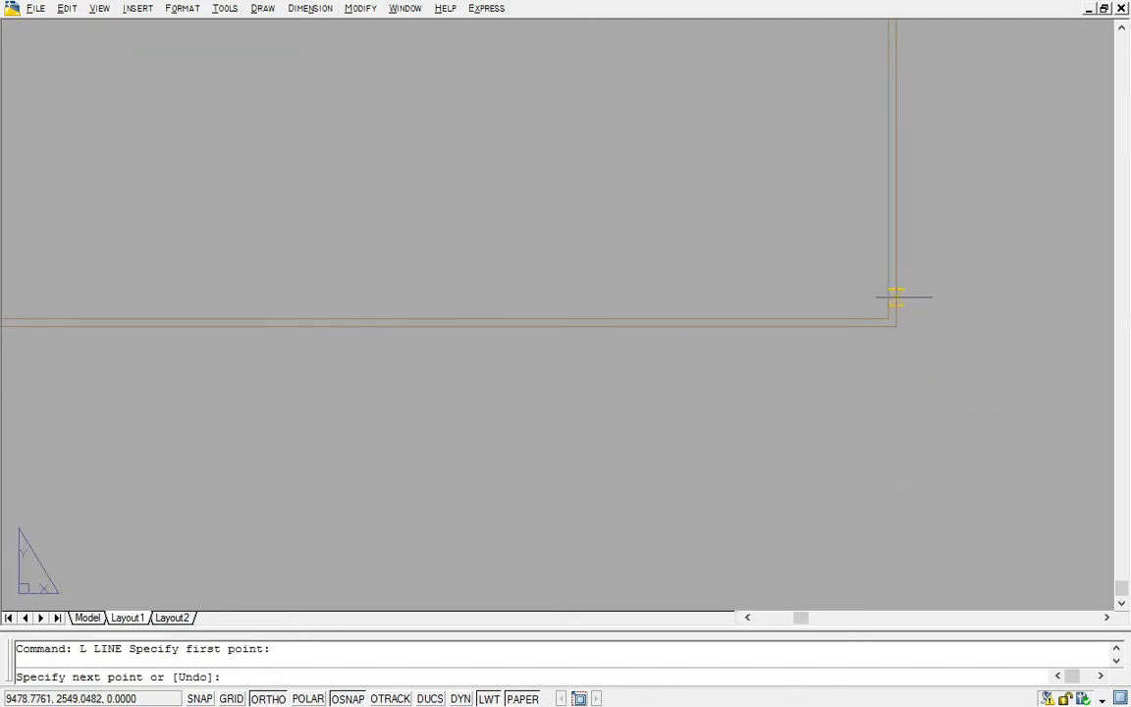
pyautogui.click(890, 317)
pyautogui.press('Escape')
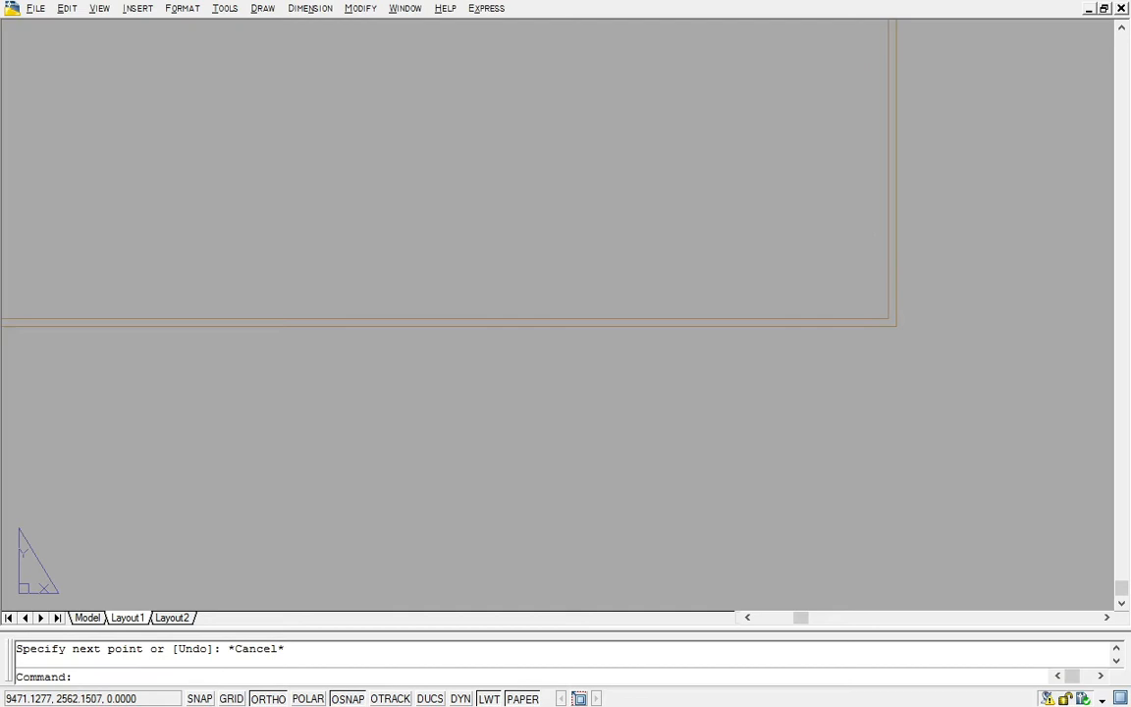
# Offset the line on the inner border's right edge by 50 into the sheet to form a side column.
pyautogui.click(888, 248)
pyautogui.scroll(-2, 887, 247)
pyautogui.write('o')
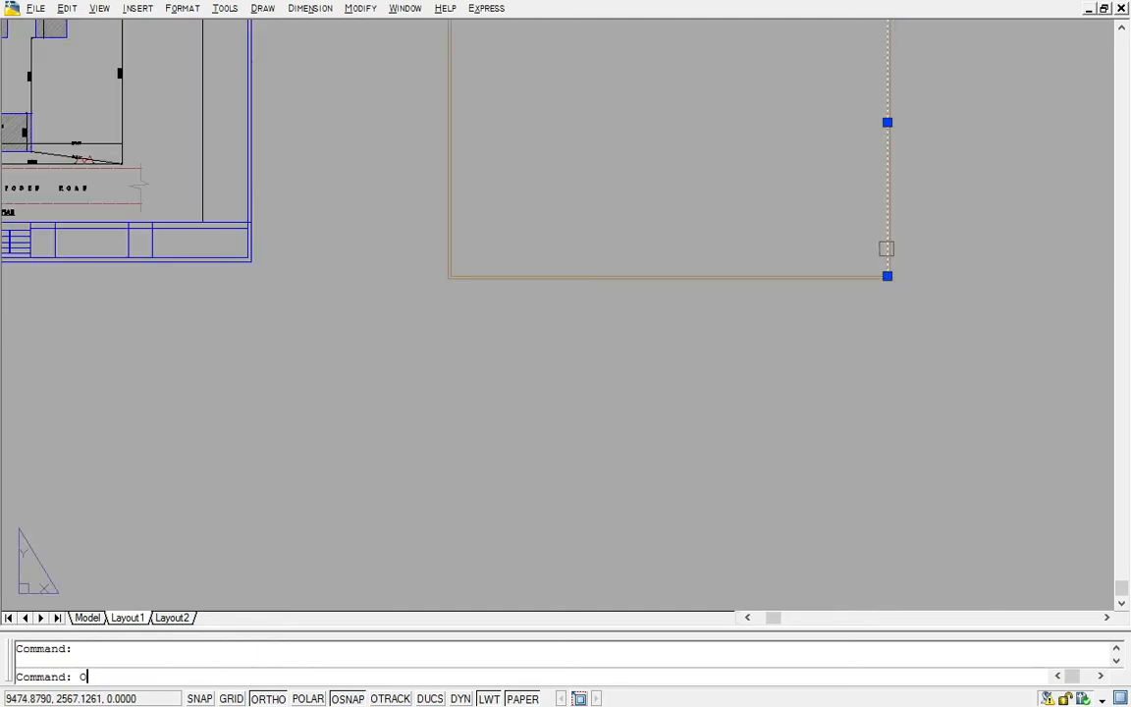
pyautogui.press('Return')
pyautogui.write('5')
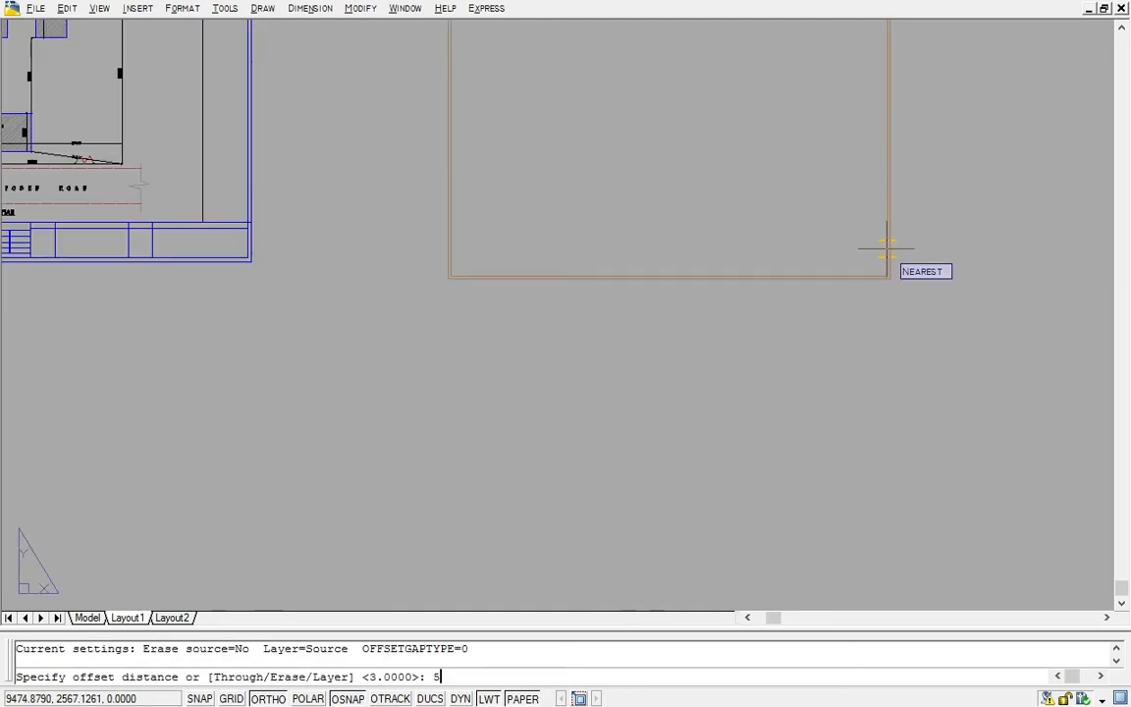
pyautogui.write('0')
pyautogui.press('Return')
pyautogui.click(848, 248)
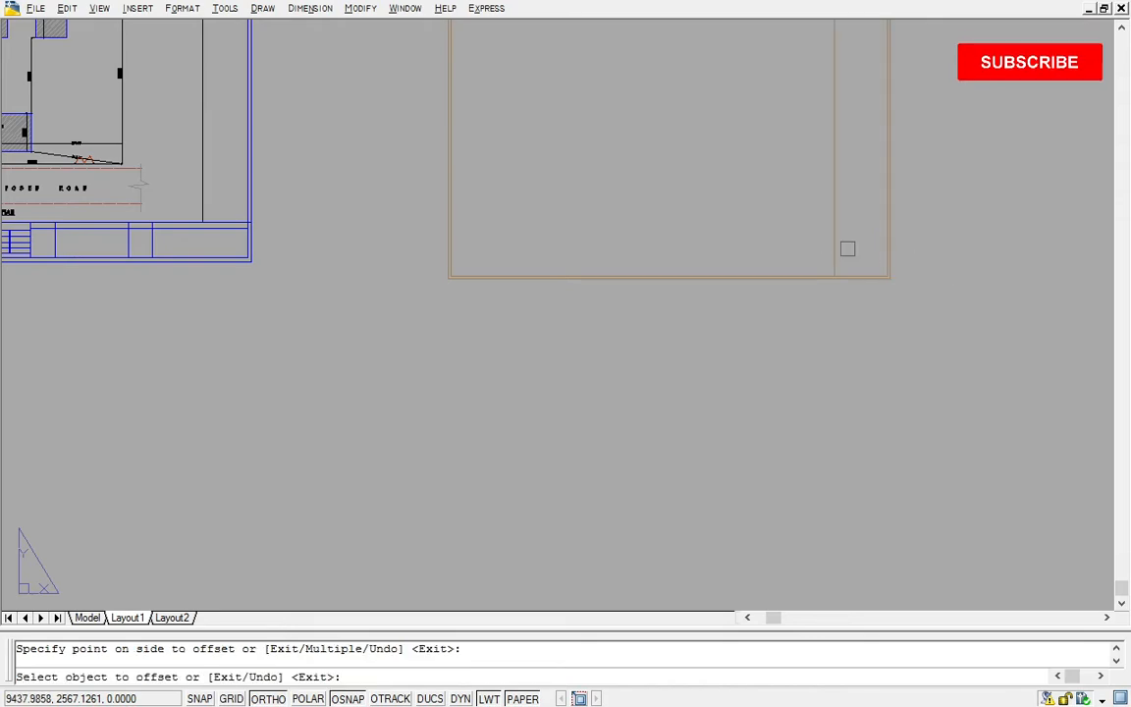
pyautogui.scroll(-2, 848, 248)
pyautogui.press('Escape')
pyautogui.scroll(1, 871, 270)
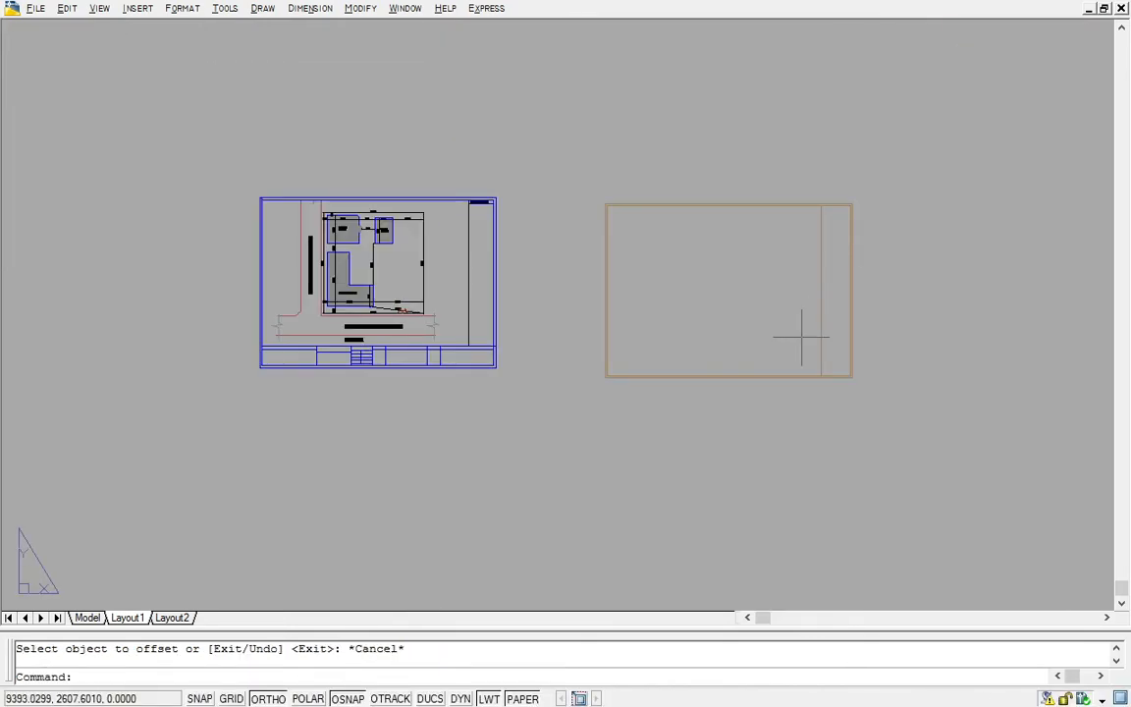
# Erase the helper line lying on the inner border's right edge.
pyautogui.scroll(5, 772, 369)
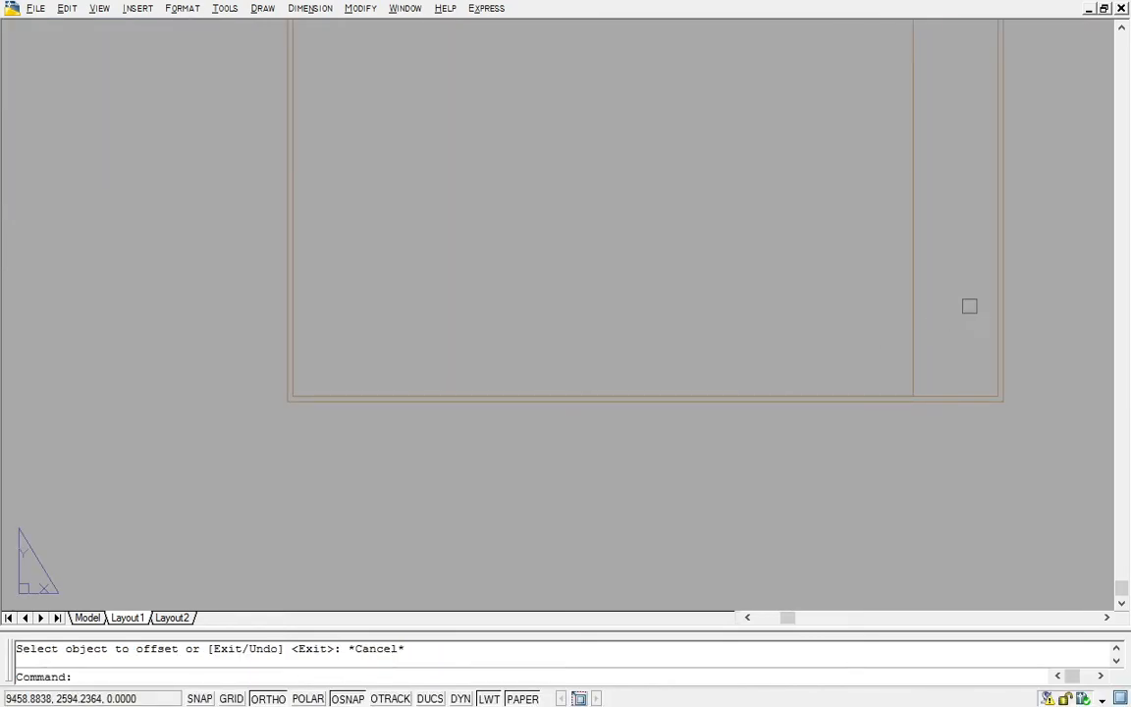
pyautogui.click(997, 271)
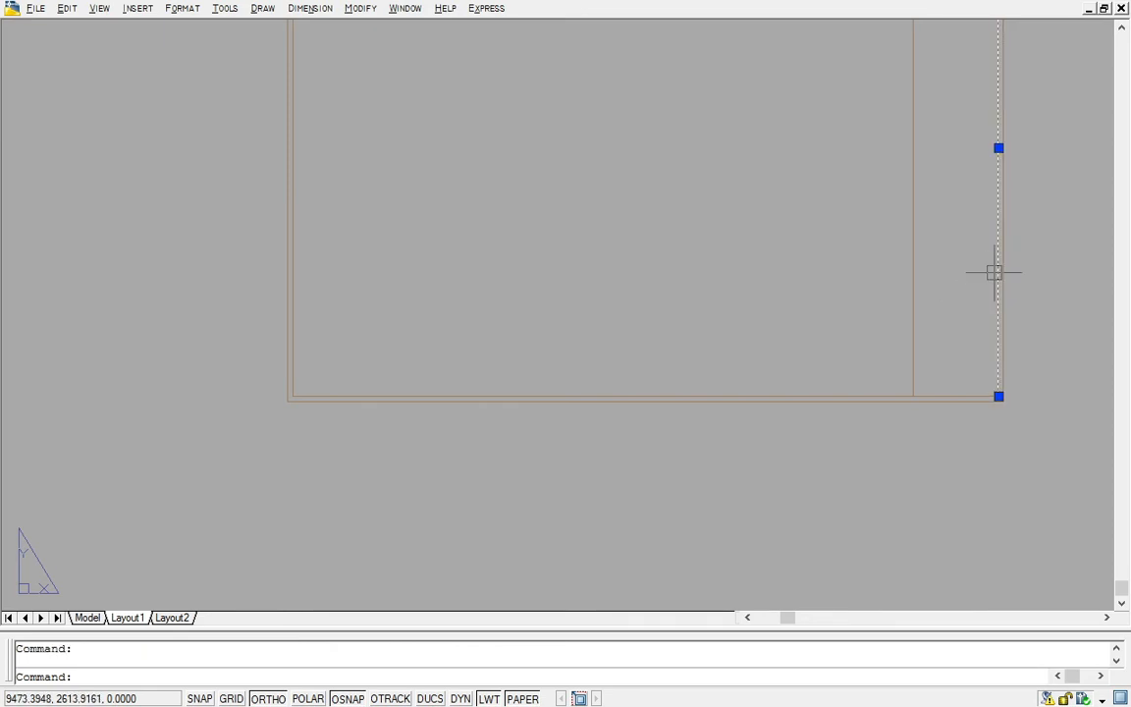
pyautogui.write('e')
pyautogui.press('Return')
pyautogui.write(';')
pyautogui.press('Escape')
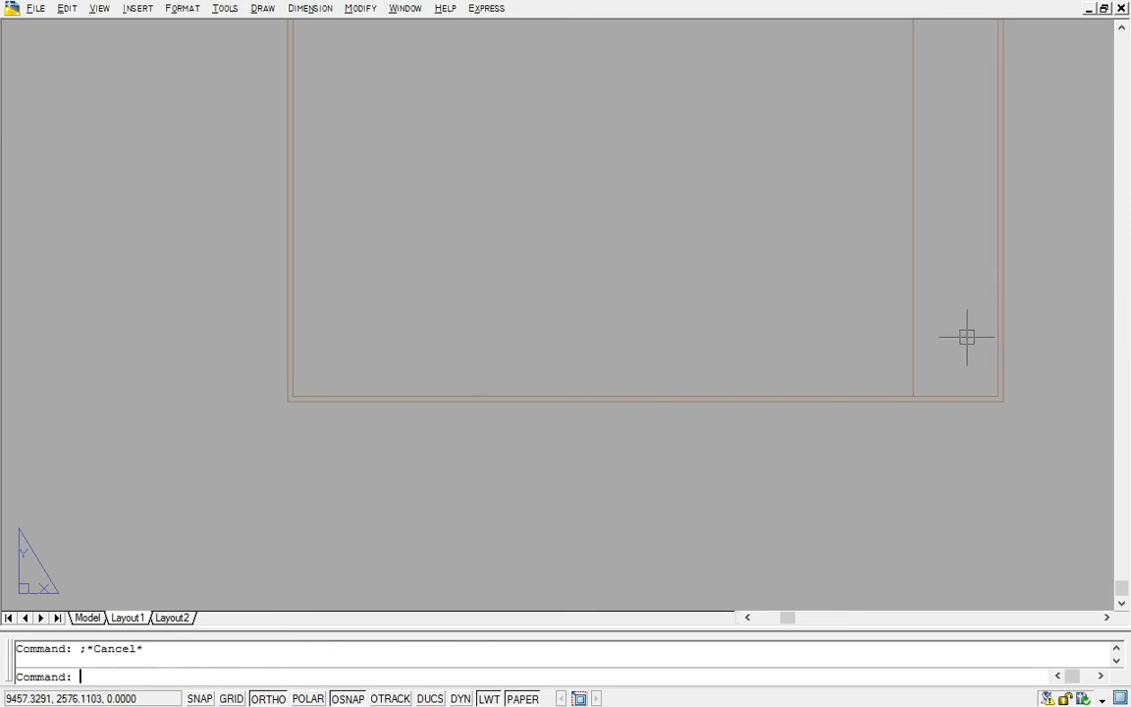
# Draw a horizontal line along the inner border's bottom edge, from its lower-right to its lower-left corner.
pyautogui.write('l')
pyautogui.press('Return')
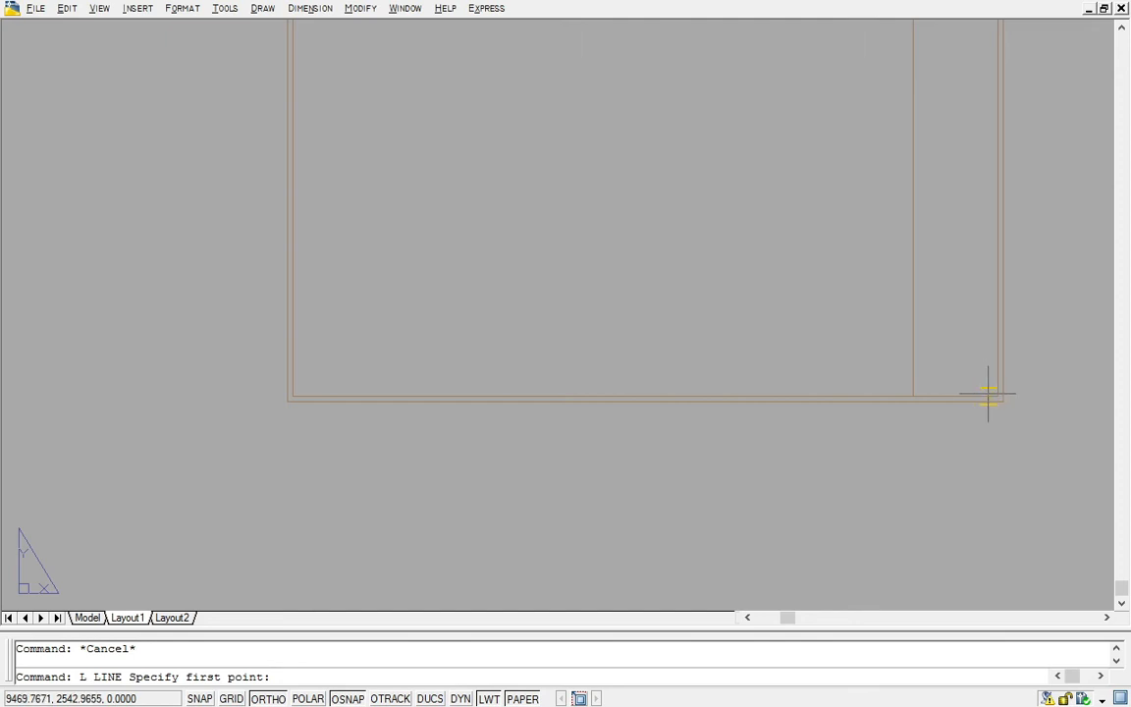
pyautogui.click(999, 397)
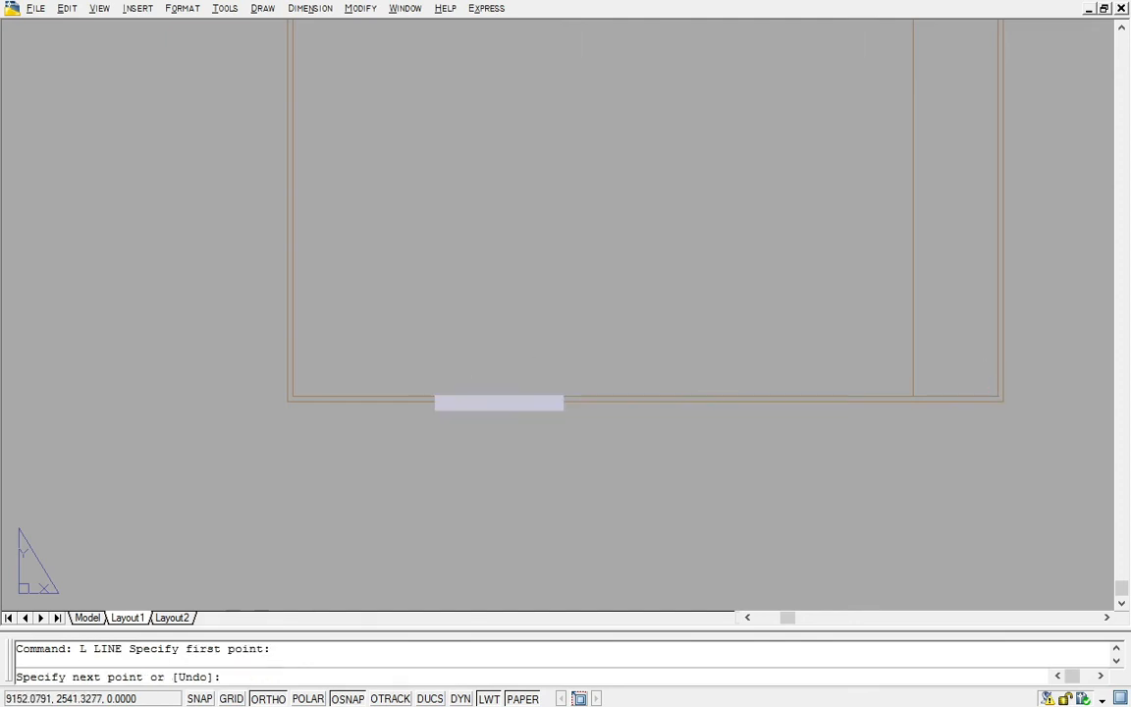
pyautogui.click(294, 396)
pyautogui.press('Escape')
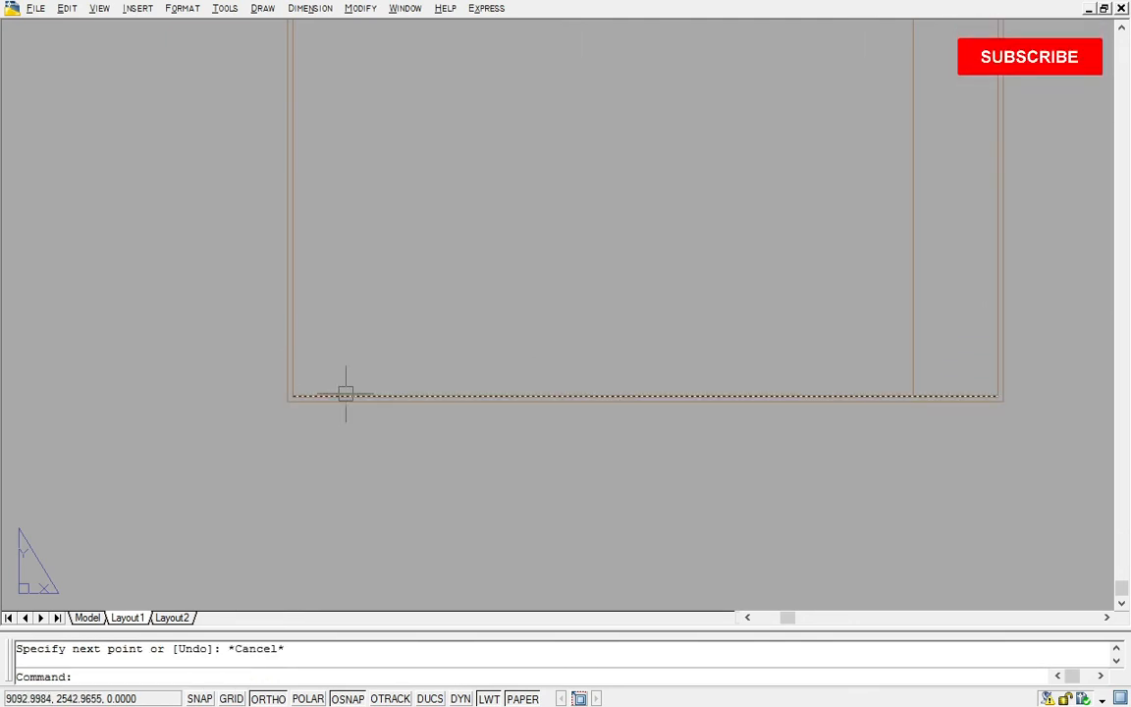
# Offset the line on the inner border's bottom edge upward by 40.
pyautogui.click(345, 396)
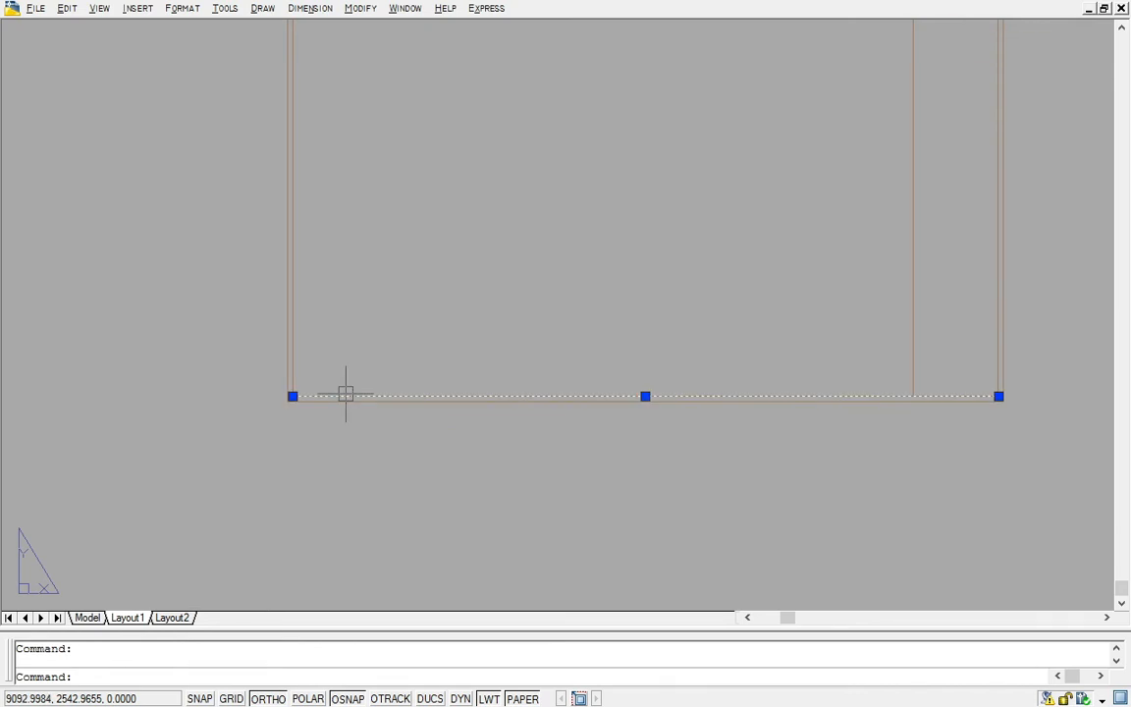
pyautogui.write('o')
pyautogui.press('Return')
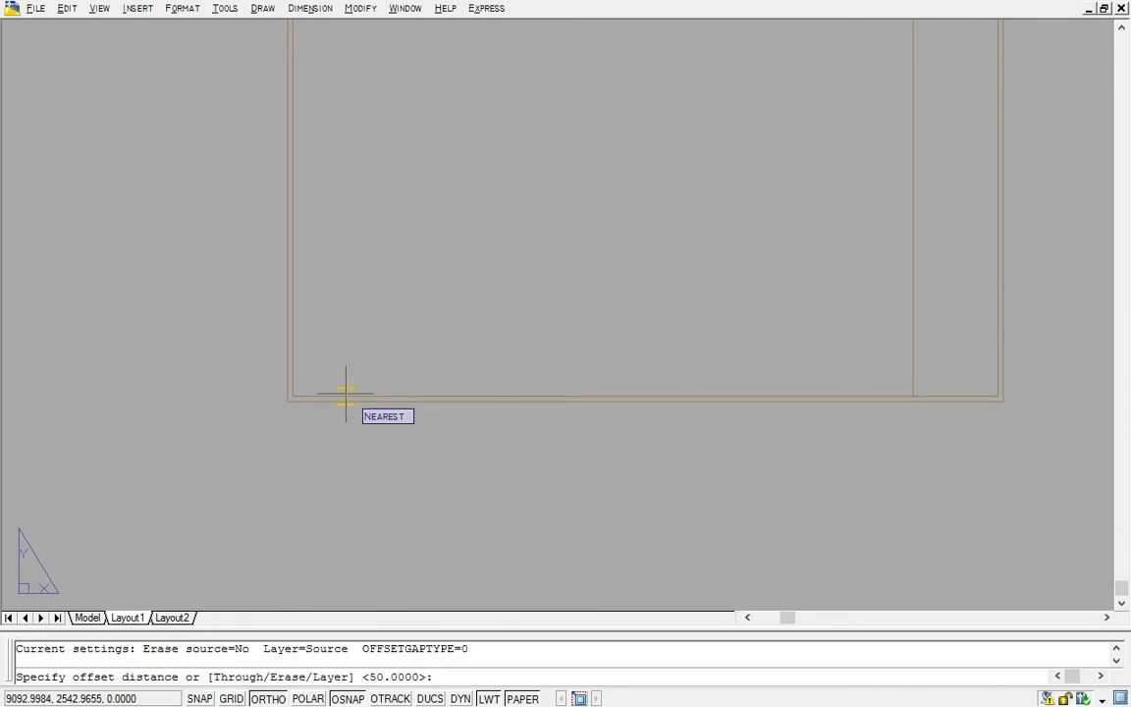
pyautogui.write('40')
pyautogui.press('Return')
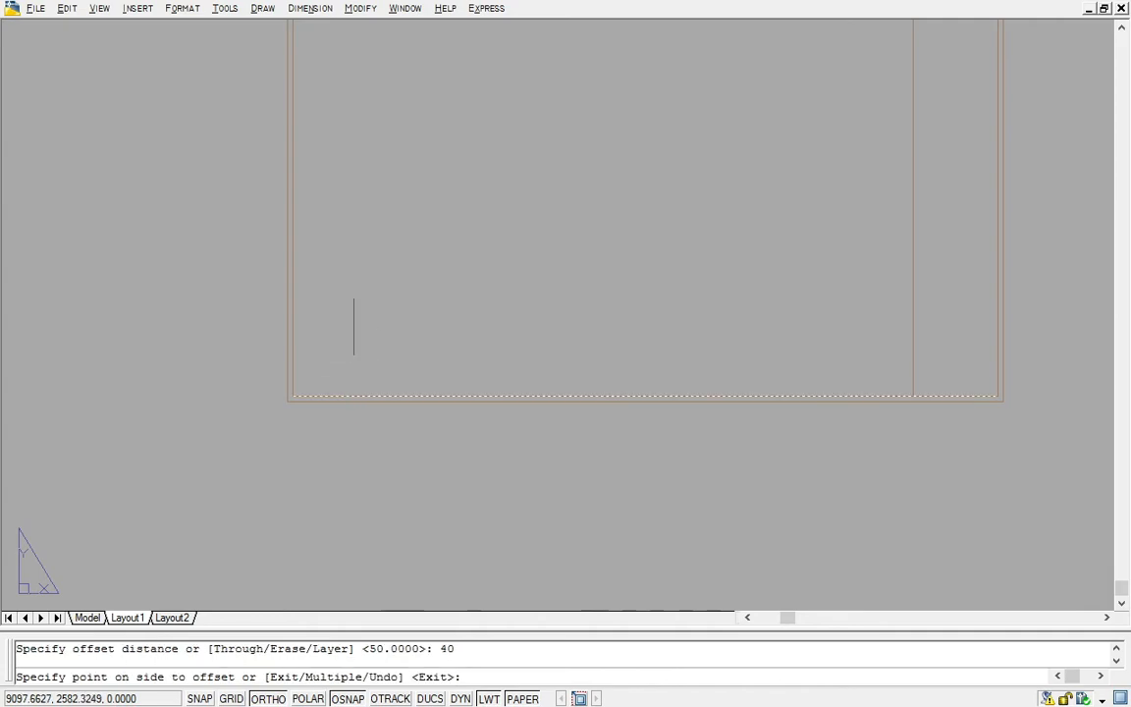
pyautogui.click(353, 324)
pyautogui.press('Escape')
# Offset the new horizontal line upward by 10 to add a second line above it.
pyautogui.click(609, 354)
pyautogui.click(575, 261)
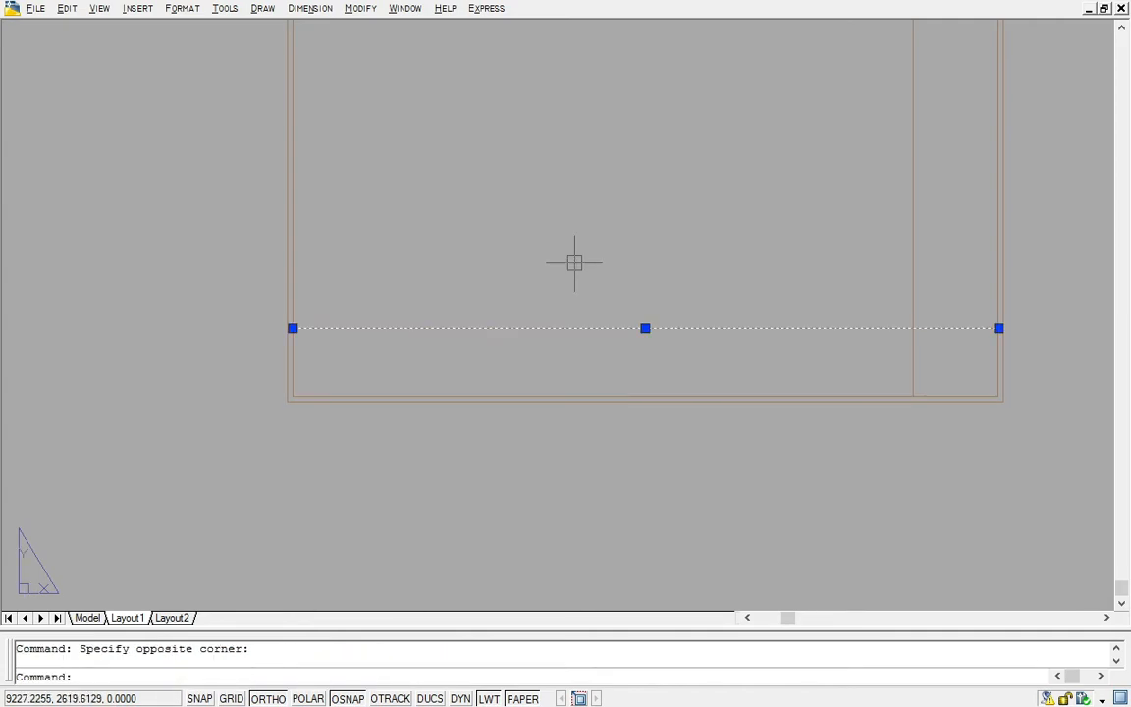
pyautogui.write('o')
pyautogui.press('Return')
pyautogui.write('10')
pyautogui.press('Return')
pyautogui.click(576, 328)
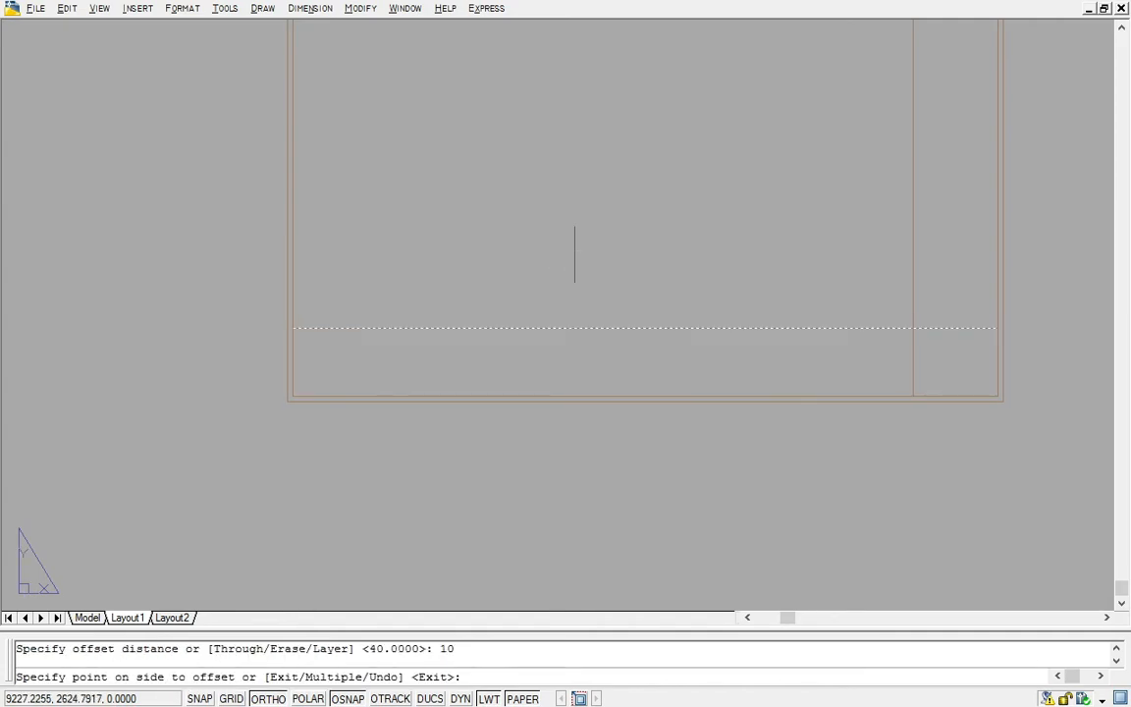
pyautogui.click(576, 241)
pyautogui.press('Escape')
# Trim both horizontal lines at the side column's vertical line, removing their parts inside the column.
pyautogui.scroll(-2, 609, 288)
pyautogui.moveTo(697, 304); pyautogui.dragTo(787, 351, button='middle')
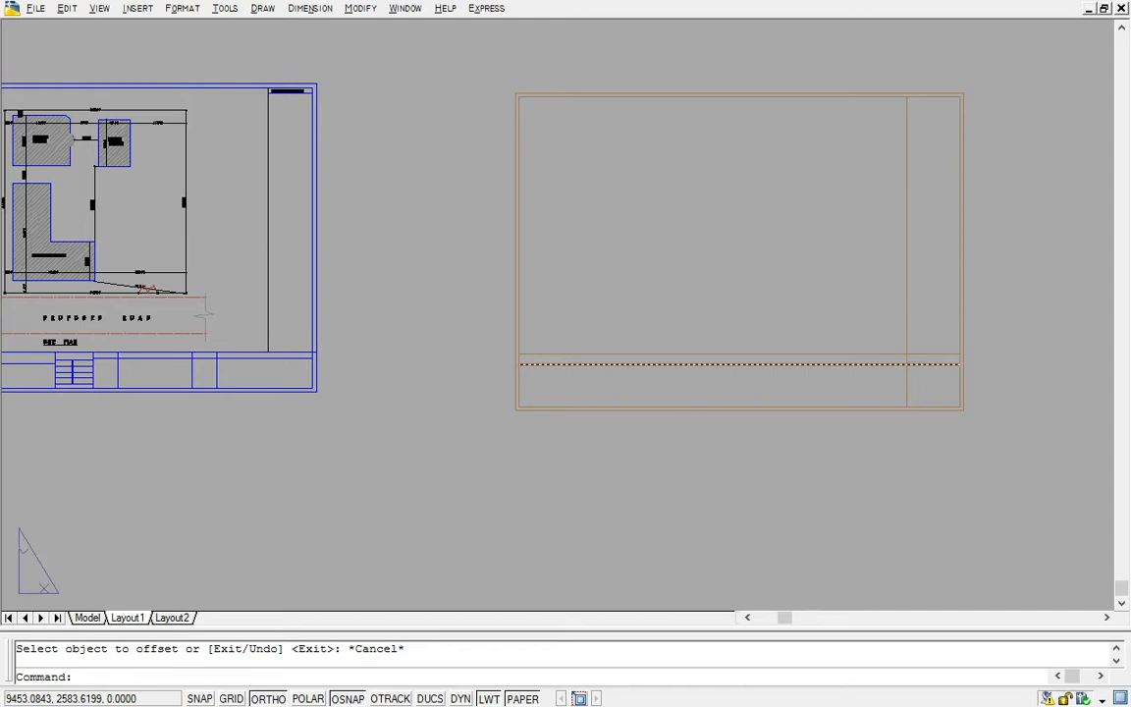
pyautogui.scroll(2, 935, 364)
pyautogui.click(914, 313)
pyautogui.click(793, 256)
pyautogui.moveTo(793, 255); pyautogui.dragTo(774, 298, button='middle')
pyautogui.write('tr')
pyautogui.press('space')
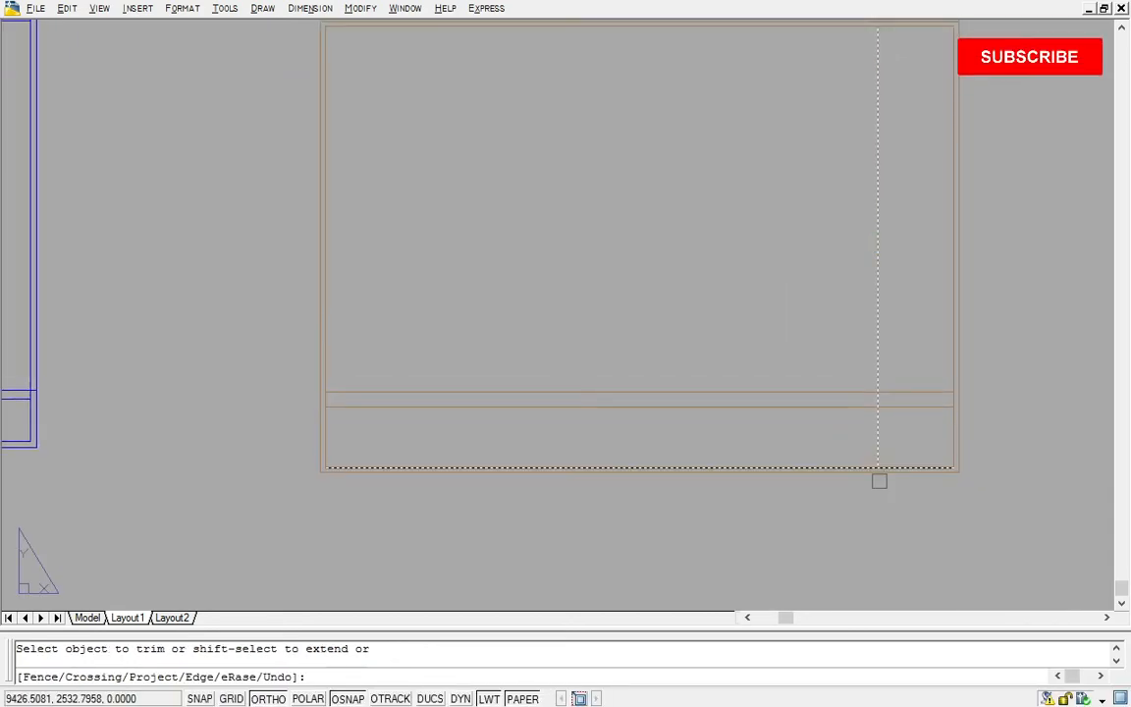
pyautogui.click(912, 444)
pyautogui.click(897, 355)
pyautogui.press('Escape')
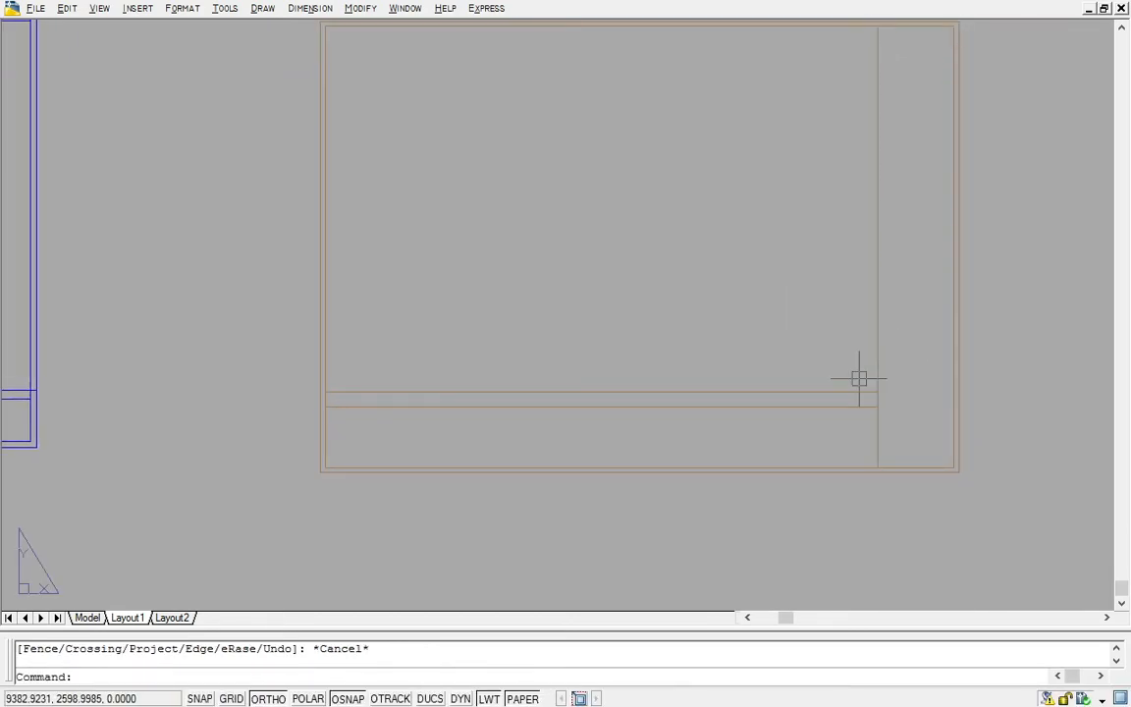
# Erase the lower of the two trimmed horizontal lines.
pyautogui.click(798, 395)
pyautogui.moveTo(798, 399); pyautogui.dragTo(831, 406, button='middle')
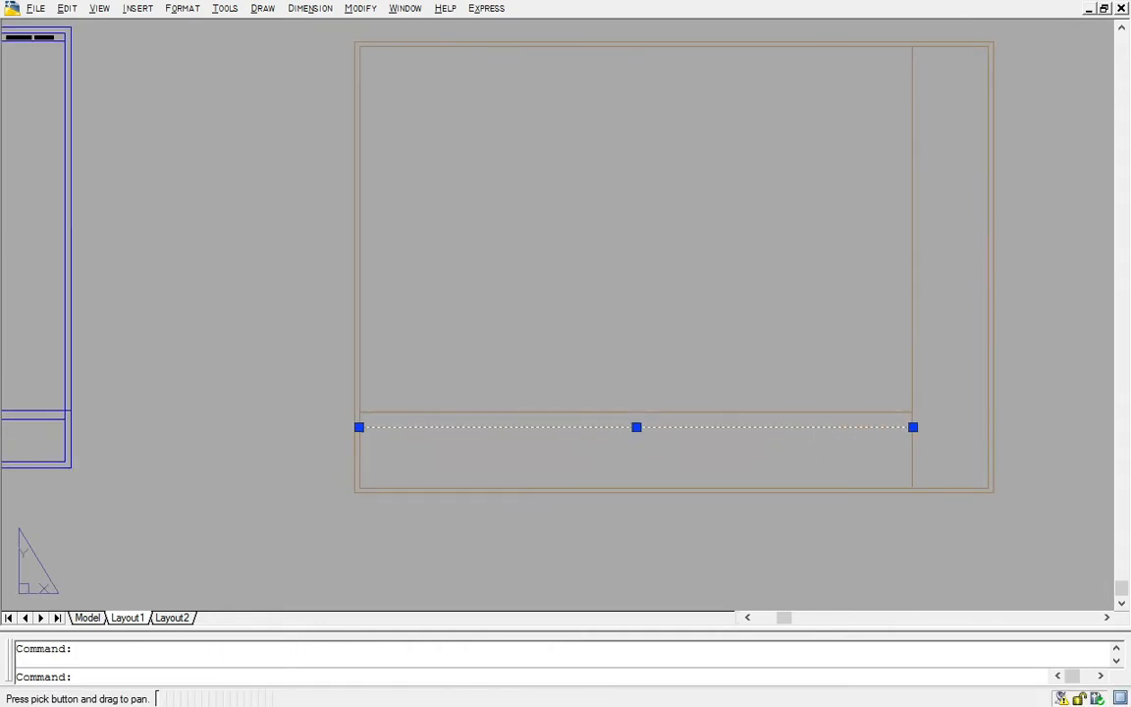
pyautogui.write('e')
pyautogui.press('space')
# Try offsetting the remaining horizontal line upward by 9, and erase the resulting copy.
pyautogui.click(876, 434)
pyautogui.click(715, 315)
pyautogui.write('o')
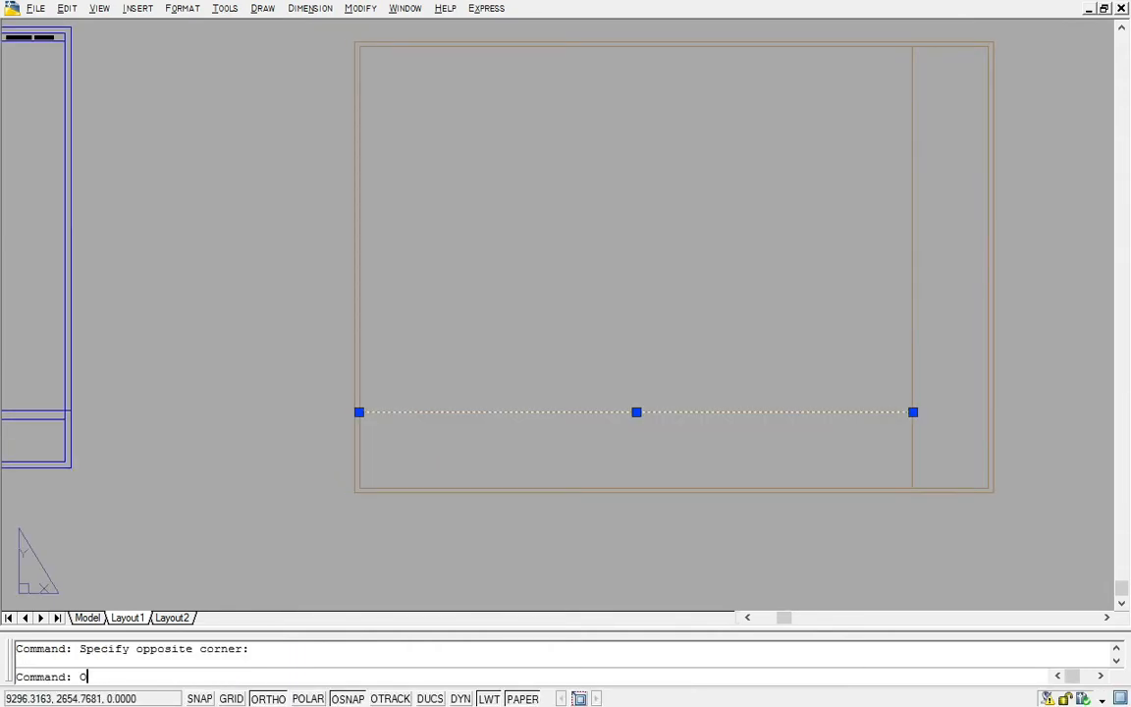
pyautogui.press('space')
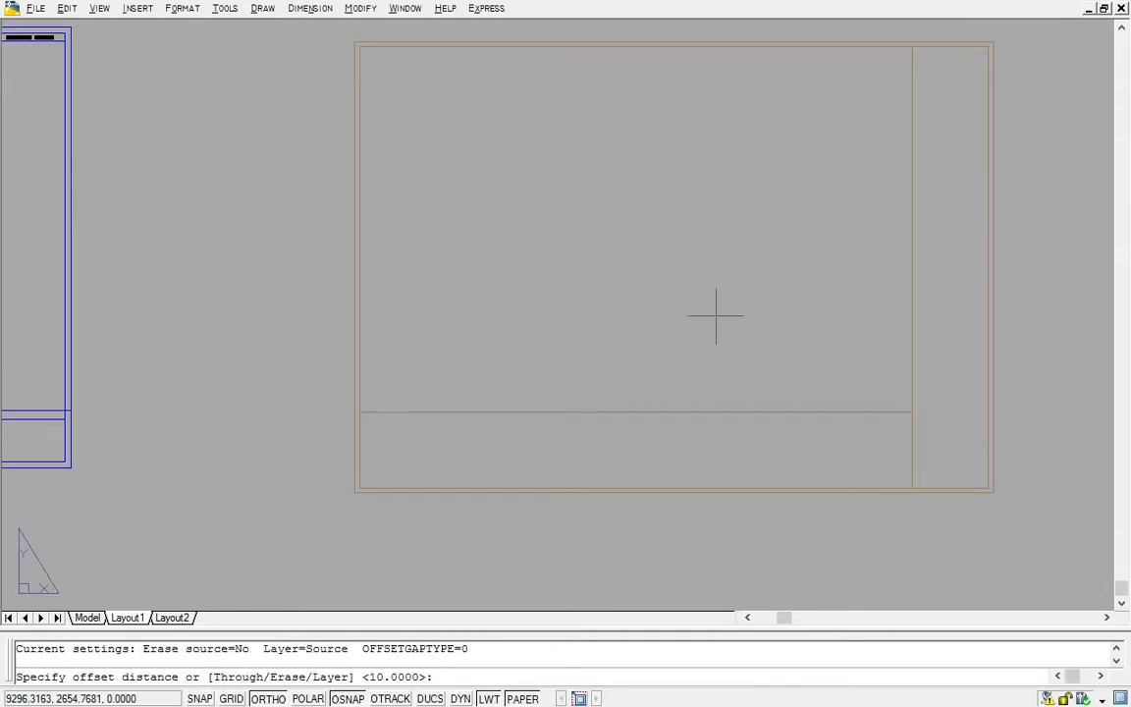
pyautogui.press('space')
pyautogui.click(716, 315)
pyautogui.press('space')
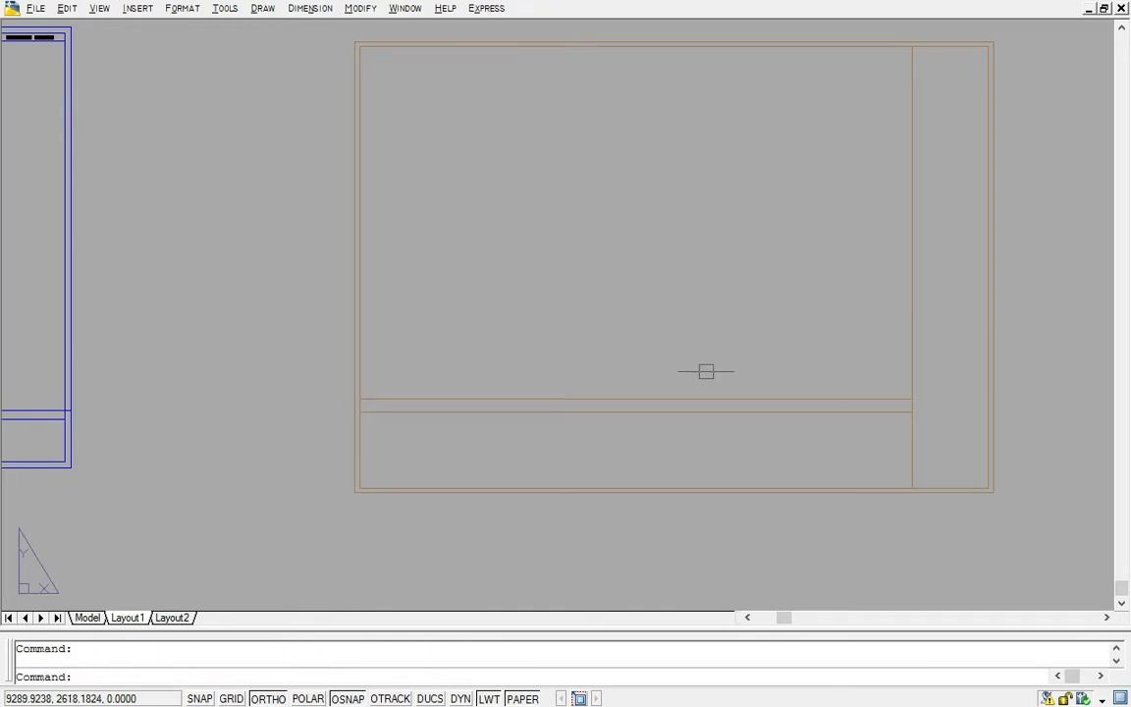
pyautogui.write('e')
pyautogui.press('space')
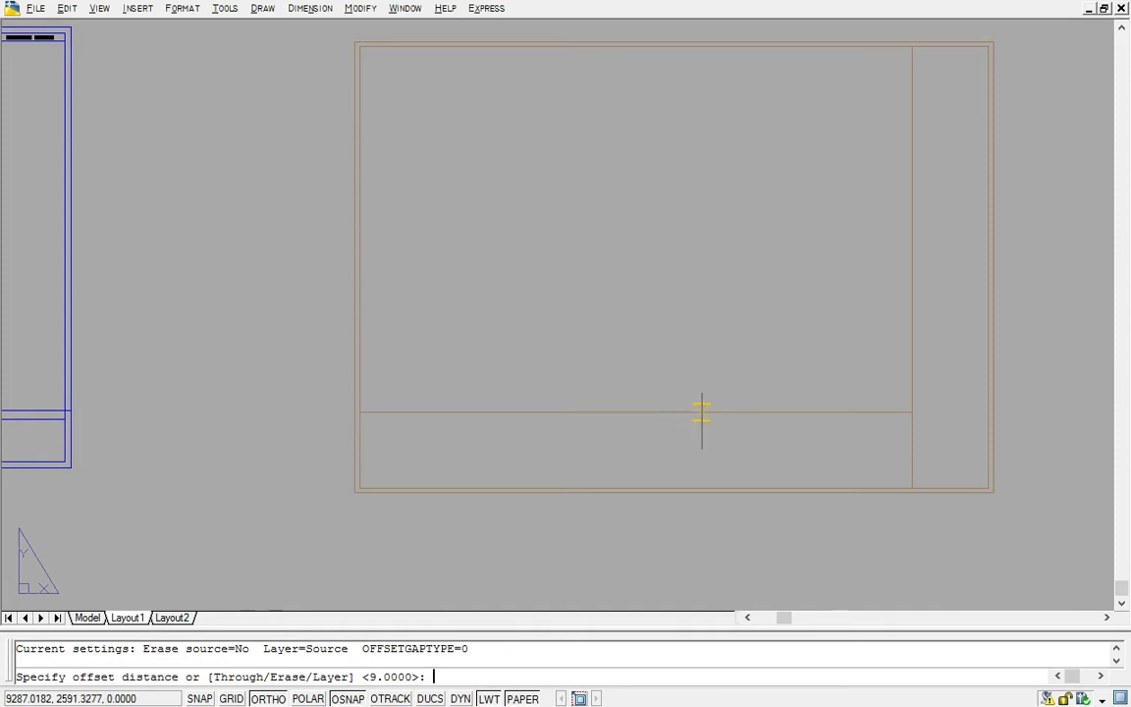
pyautogui.press('Escape')
# Offset the remaining horizontal line upward by 6 to form a narrow strip above the title block.
pyautogui.click(725, 424)
pyautogui.click(707, 401)
pyautogui.write('O')
pyautogui.press('Return')
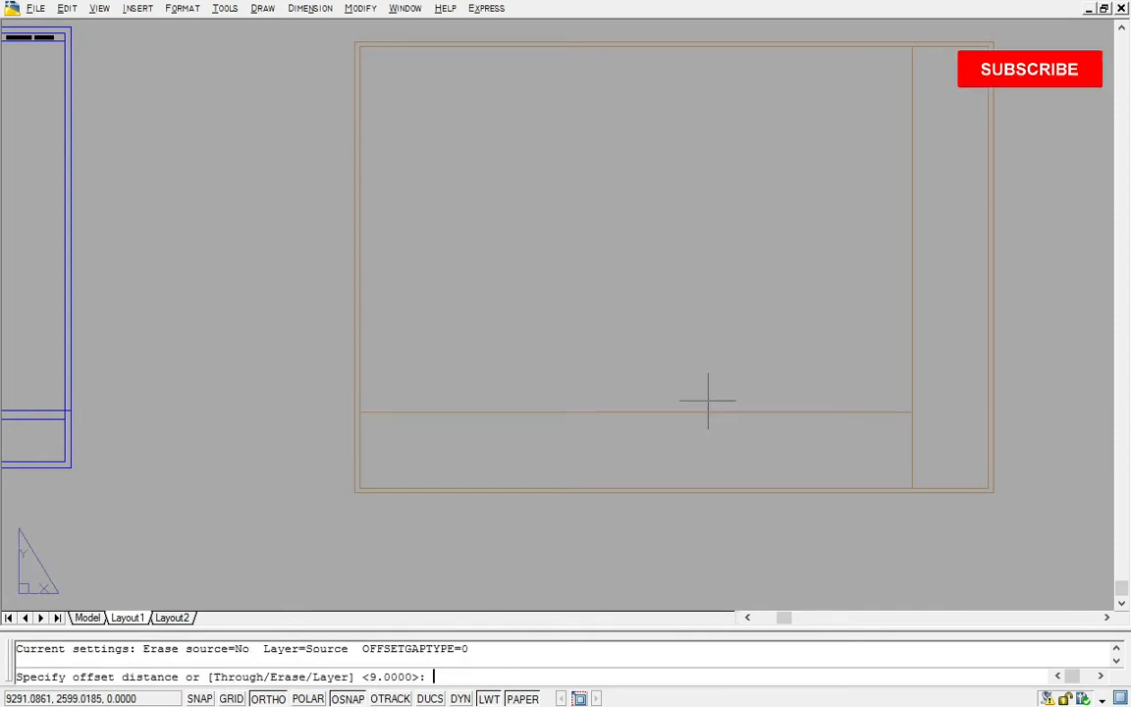
pyautogui.write('6')
pyautogui.press('Return')
pyautogui.click(708, 410)
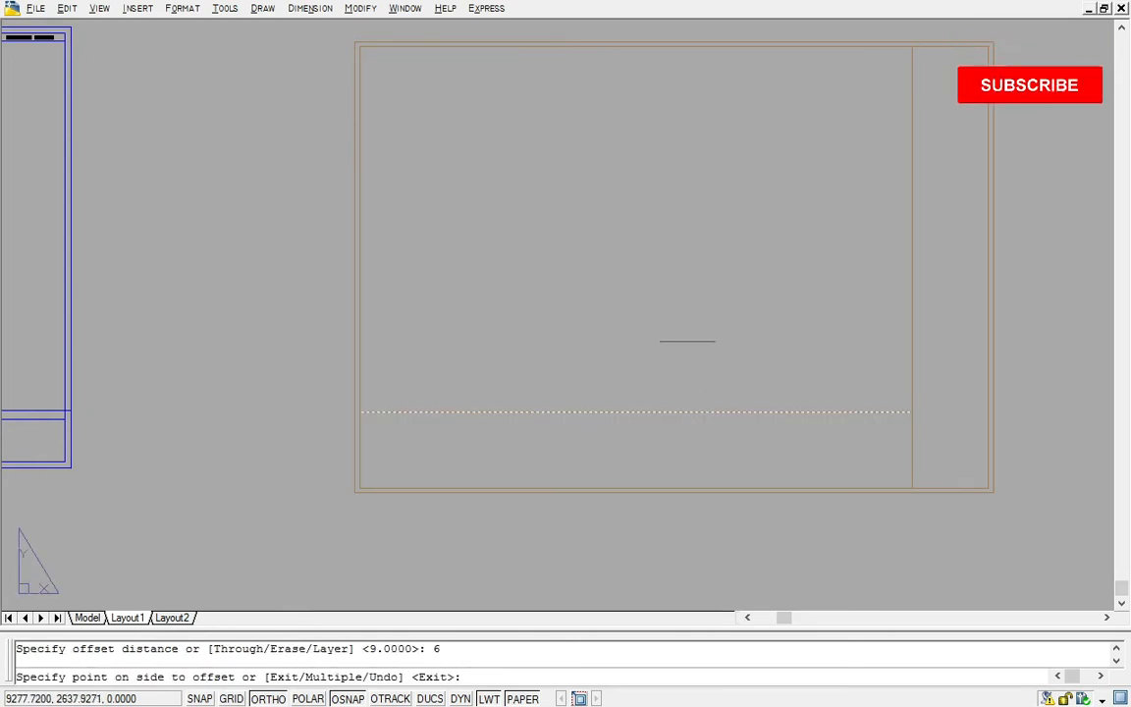
pyautogui.click(688, 341)
pyautogui.press('Escape')
pyautogui.scroll(-2, 688, 344)
pyautogui.moveTo(735, 385); pyautogui.dragTo(780, 424, button='middle')
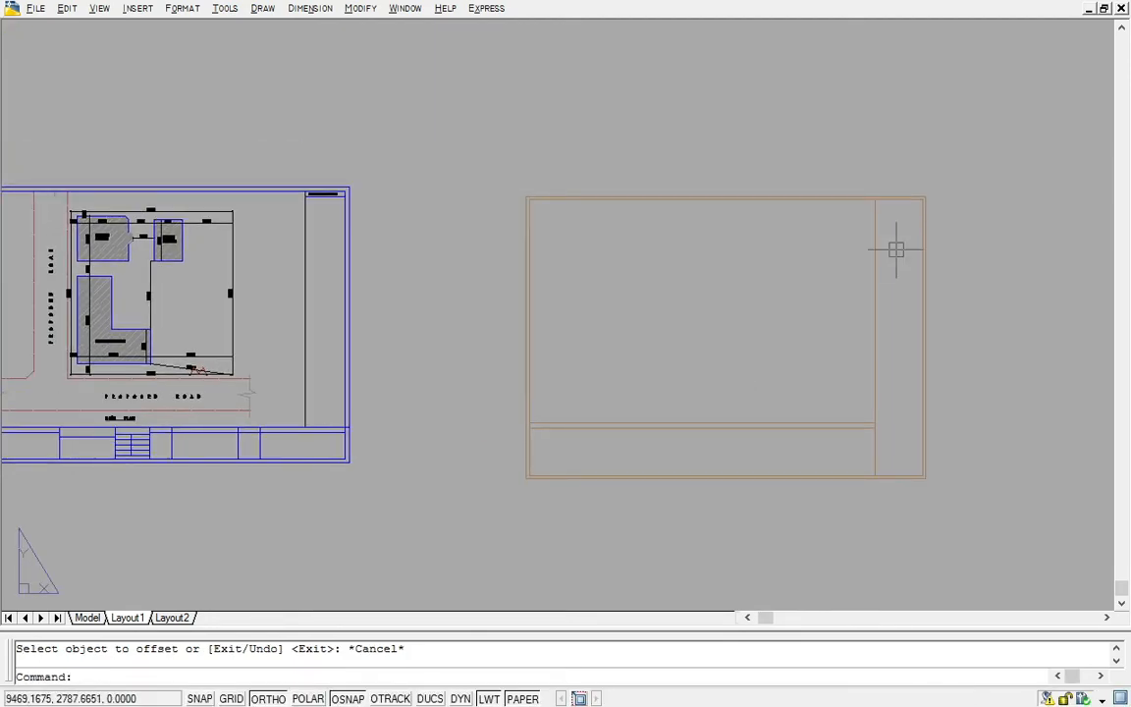
# Draw a horizontal line along the inner border's top edge, from its upper-right corner across to the side column's vertical line.
pyautogui.scroll(3, 921, 218)
pyautogui.write('L')
pyautogui.press('Return')
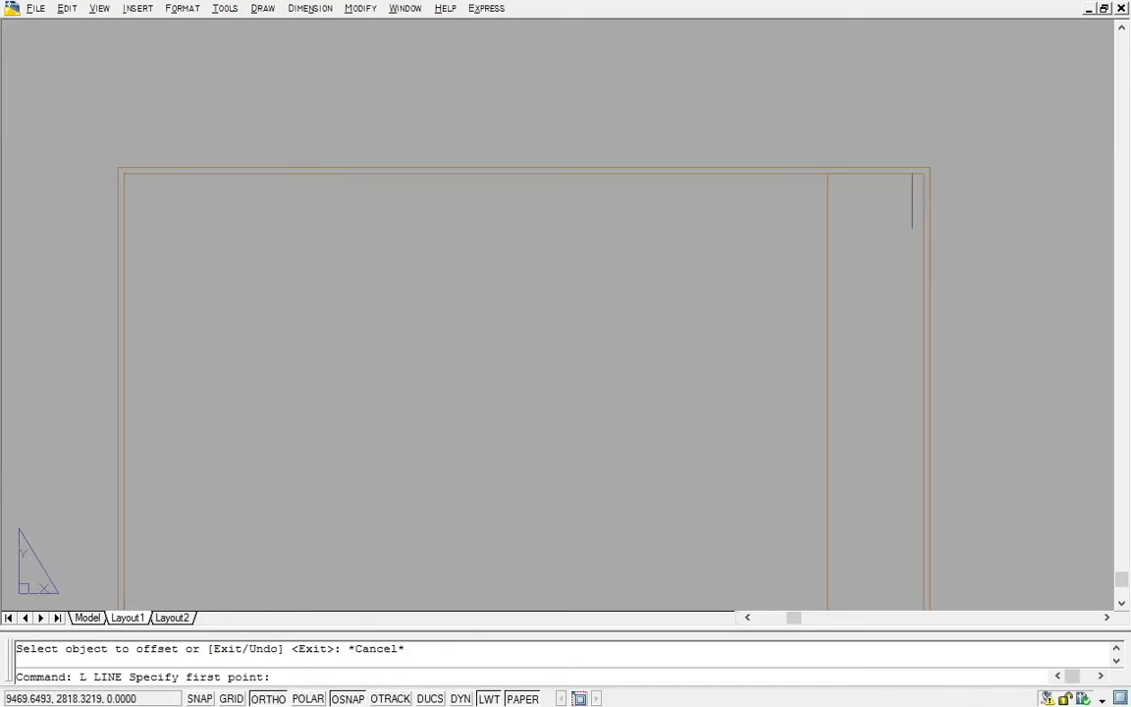
pyautogui.scroll(2, 919, 220)
pyautogui.click(934, 157)
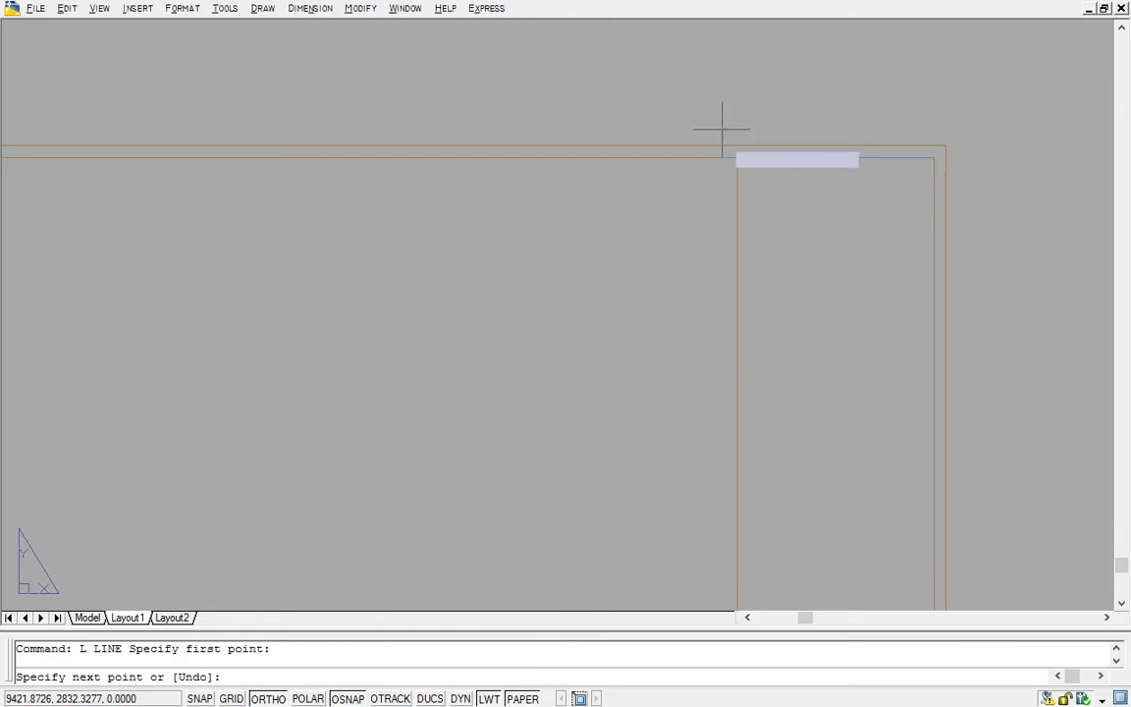
pyautogui.press('Escape')
# Offset the line at the top of the side column downward by 9 to form a heading cell.
pyautogui.click(788, 160)
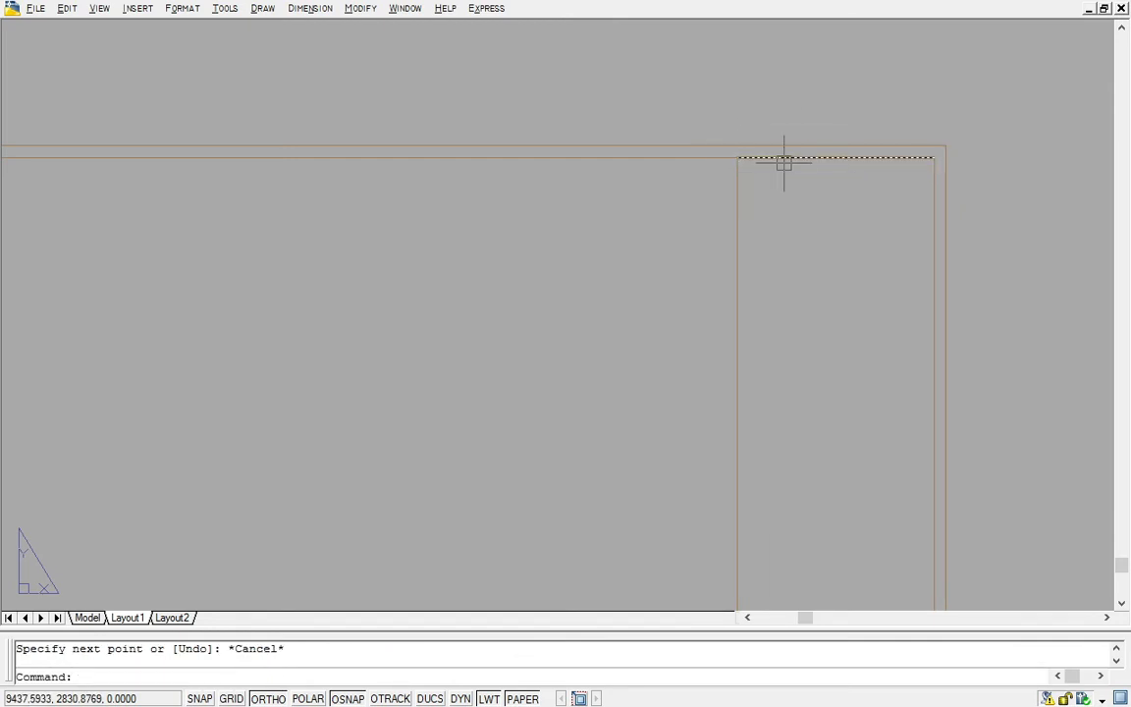
pyautogui.write('o')
pyautogui.press('Return')
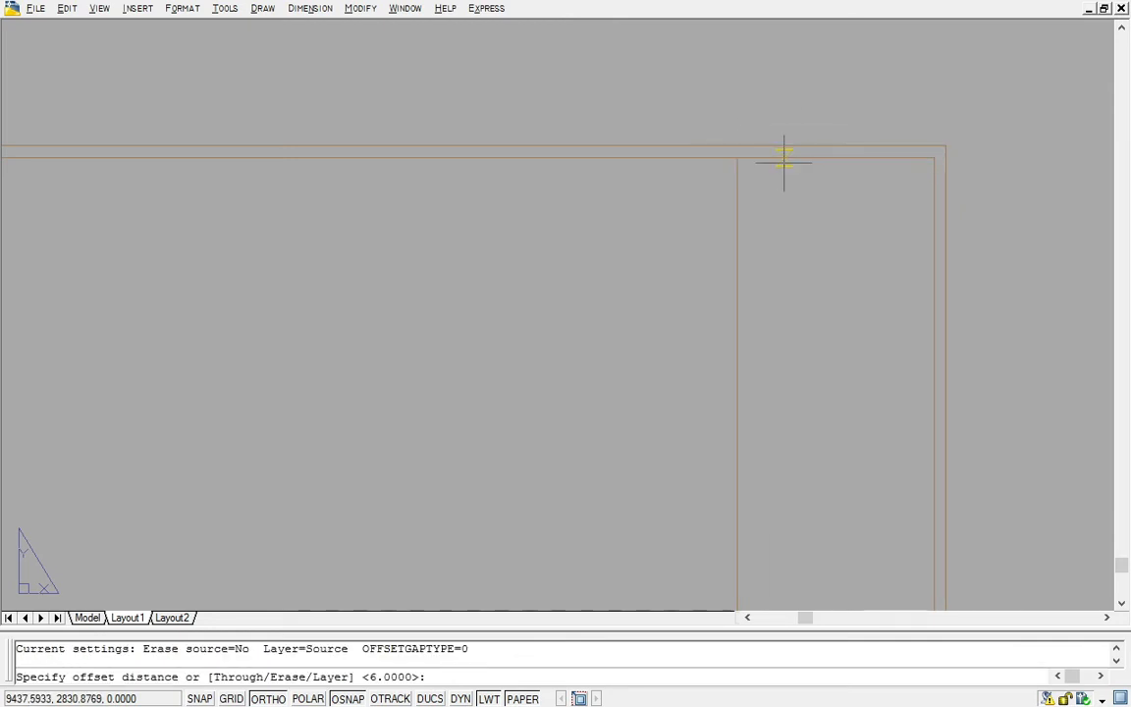
pyautogui.write('9')
pyautogui.press('Return')
pyautogui.click(779, 162)
pyautogui.click(750, 246)
pyautogui.press('Escape')
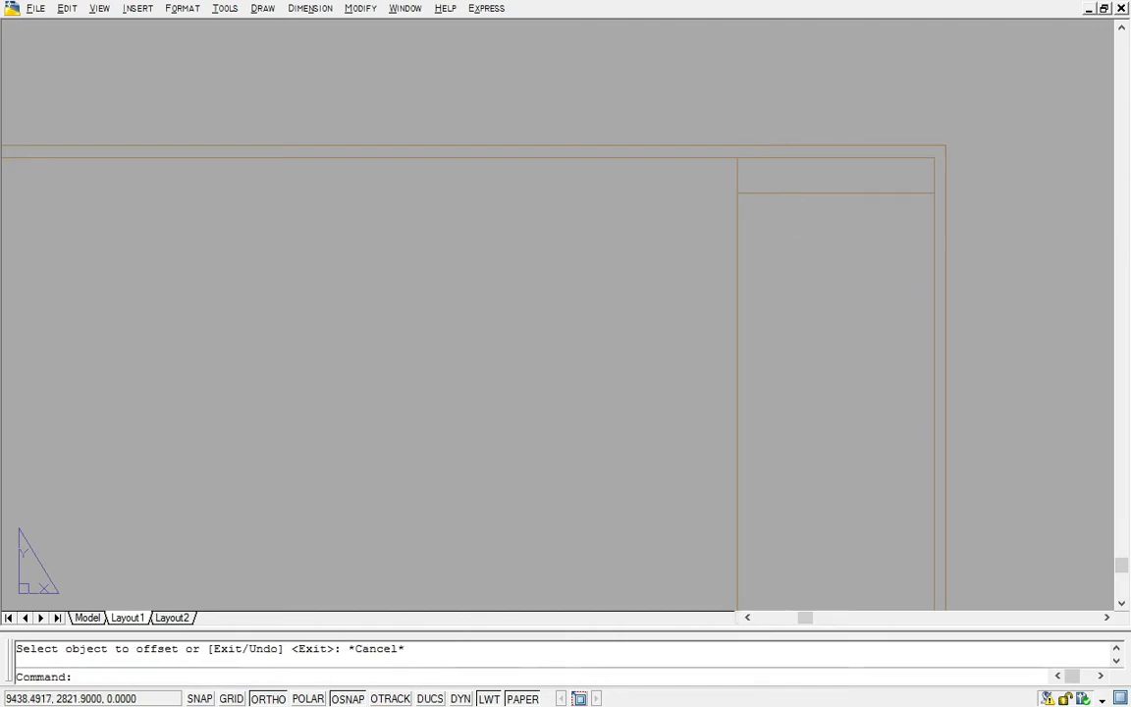
# Erase the source line overlapping the inner border's top edge above the side column's heading cell.
pyautogui.click(792, 159)
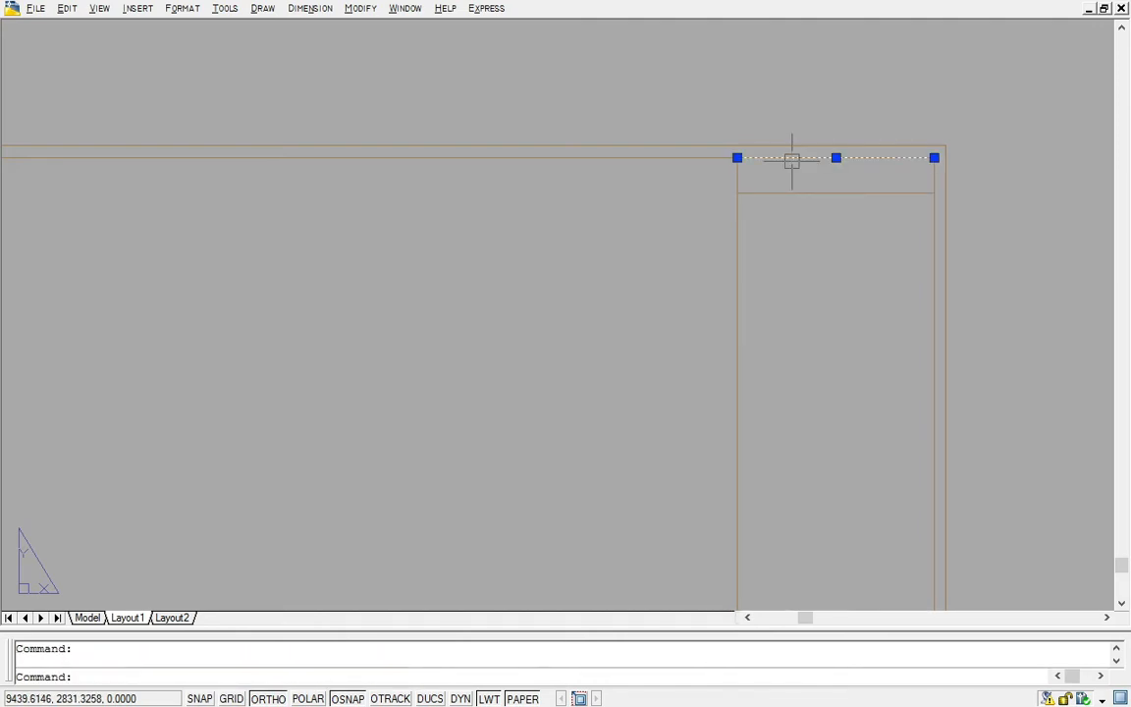
pyautogui.write('e')
pyautogui.press('Return')
pyautogui.scroll(-6, 790, 250)
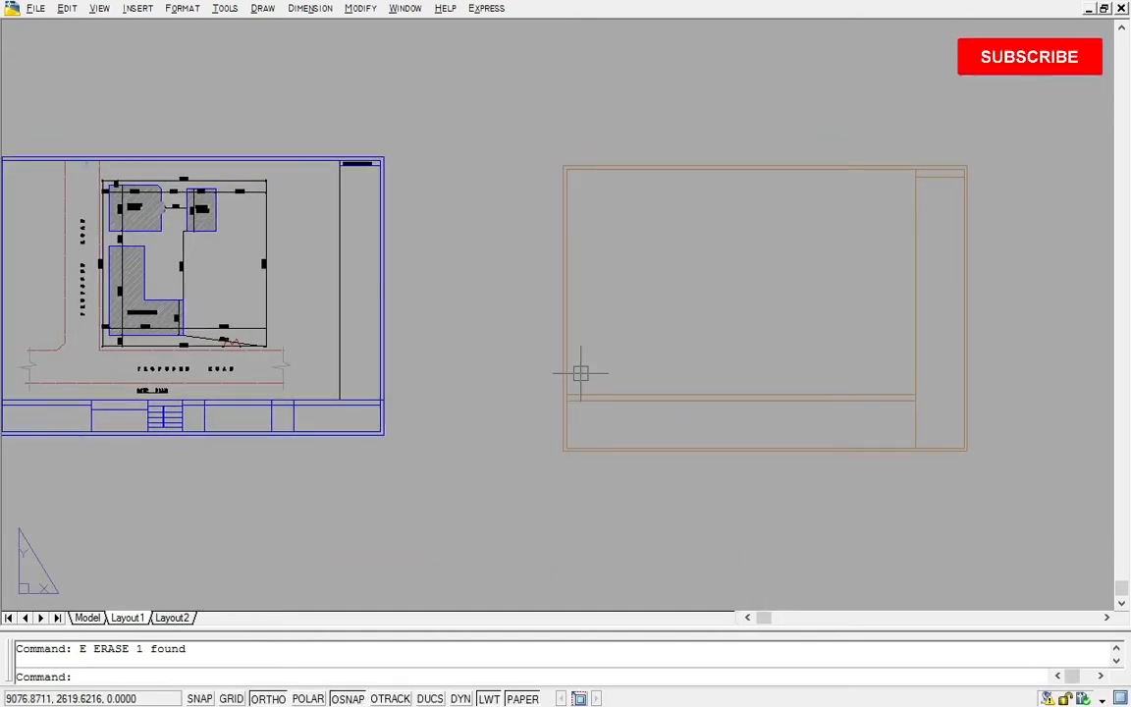
pyautogui.write('xl')
pyautogui.press('Return')
pyautogui.scroll(3, 623, 373)
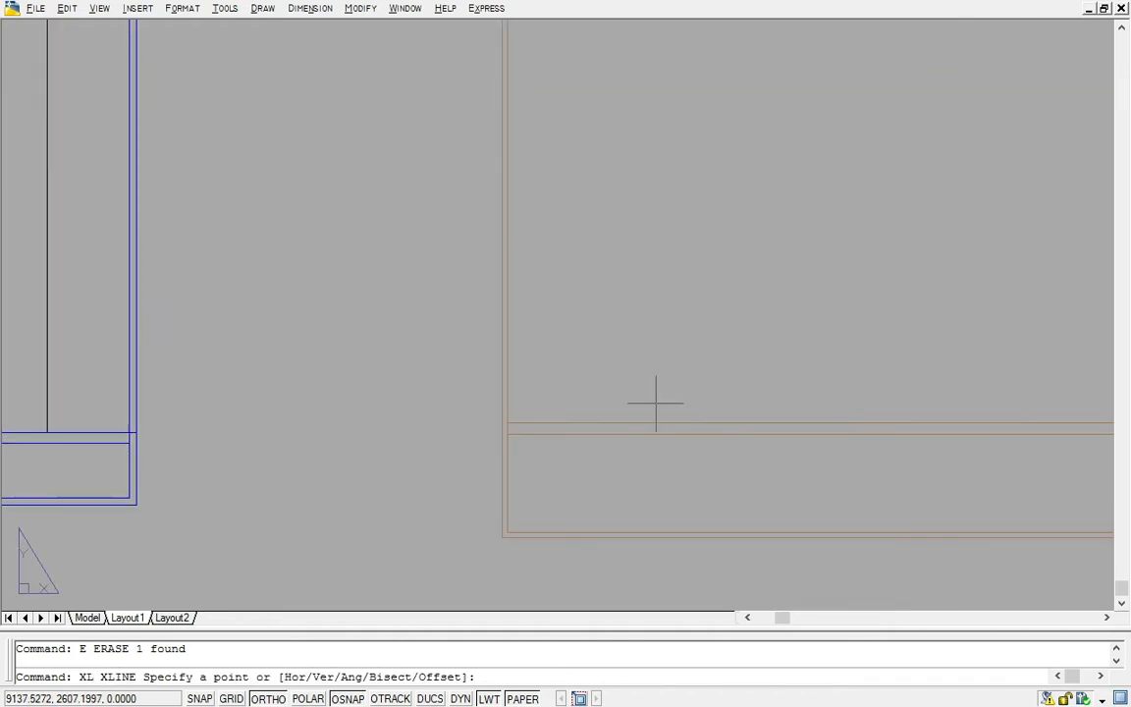
pyautogui.press('Escape')
# Draw a vertical divider through the title block, from its upper horizontal line down to the inner border's bottom edge.
pyautogui.write('l')
pyautogui.press('Return')
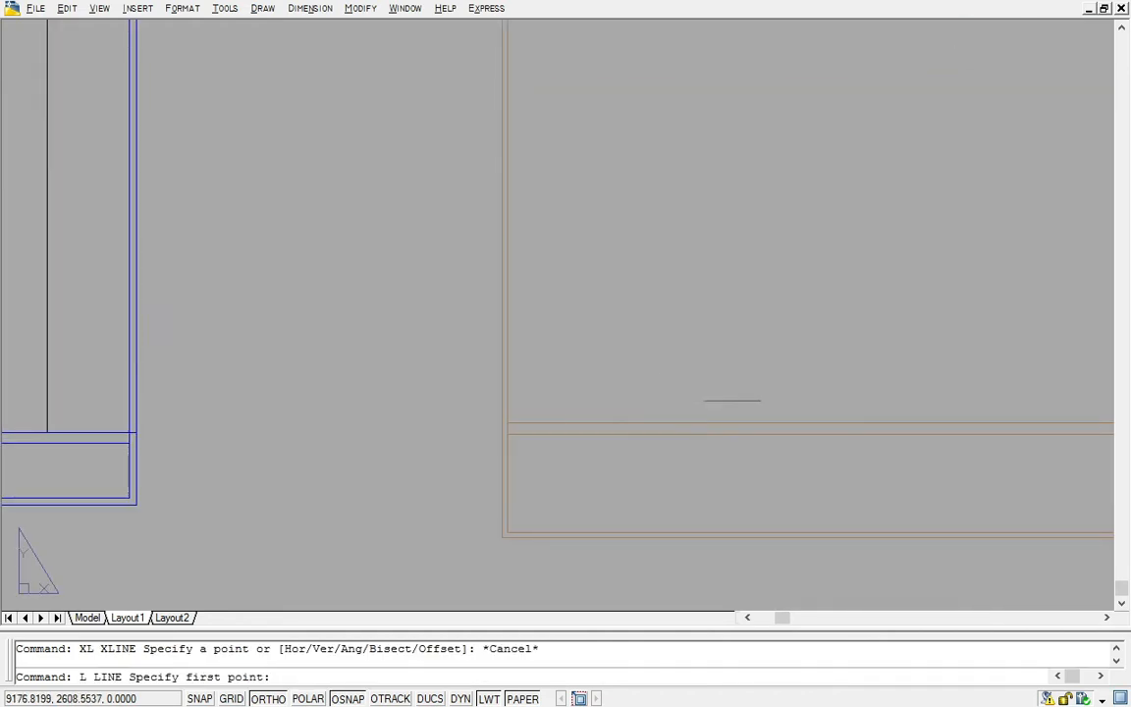
pyautogui.click(757, 424)
pyautogui.scroll(3, 753, 533)
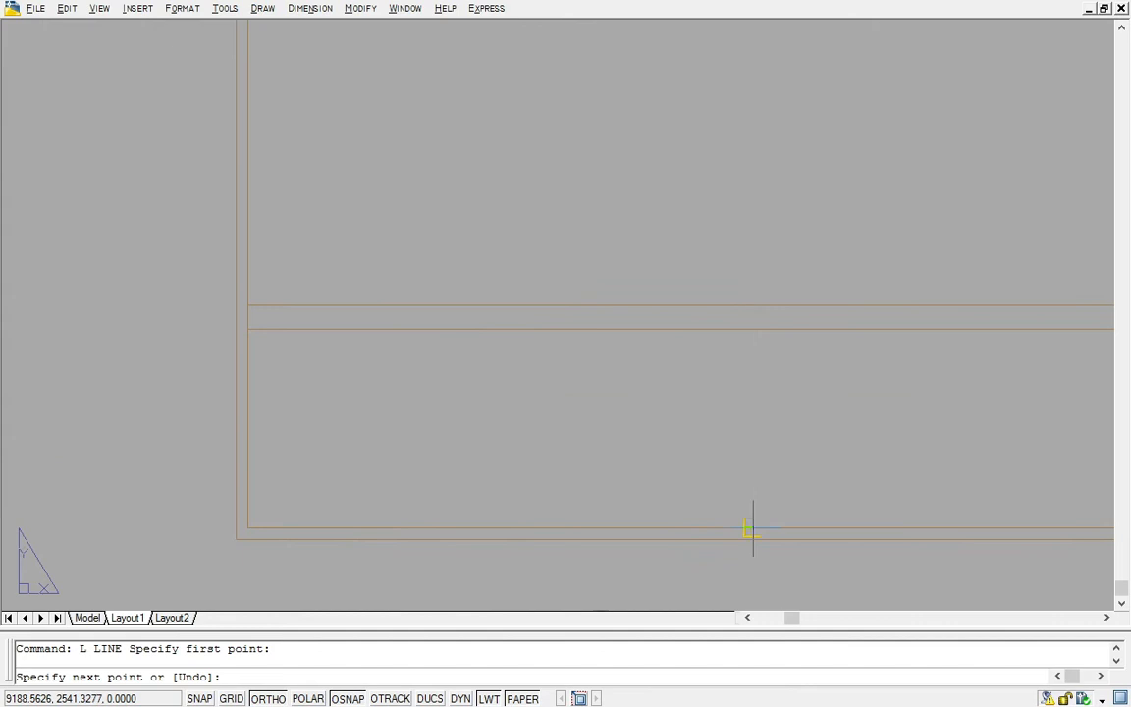
pyautogui.click(753, 528)
pyautogui.press('Escape')
# Copy the vertical divider to the right three times, about 65 and 129 units away and near the side column, forming five title block cells.
pyautogui.click(773, 437)
pyautogui.click(638, 362)
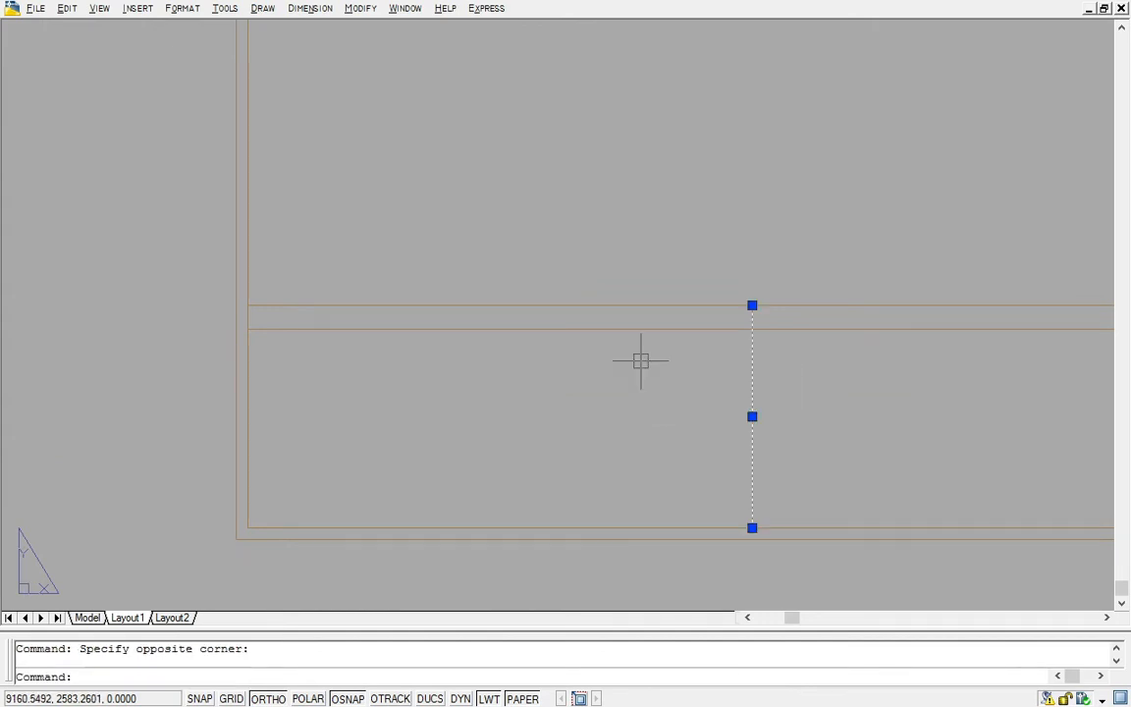
pyautogui.rightClick(639, 369)
pyautogui.click(698, 539)
pyautogui.click(752, 305)
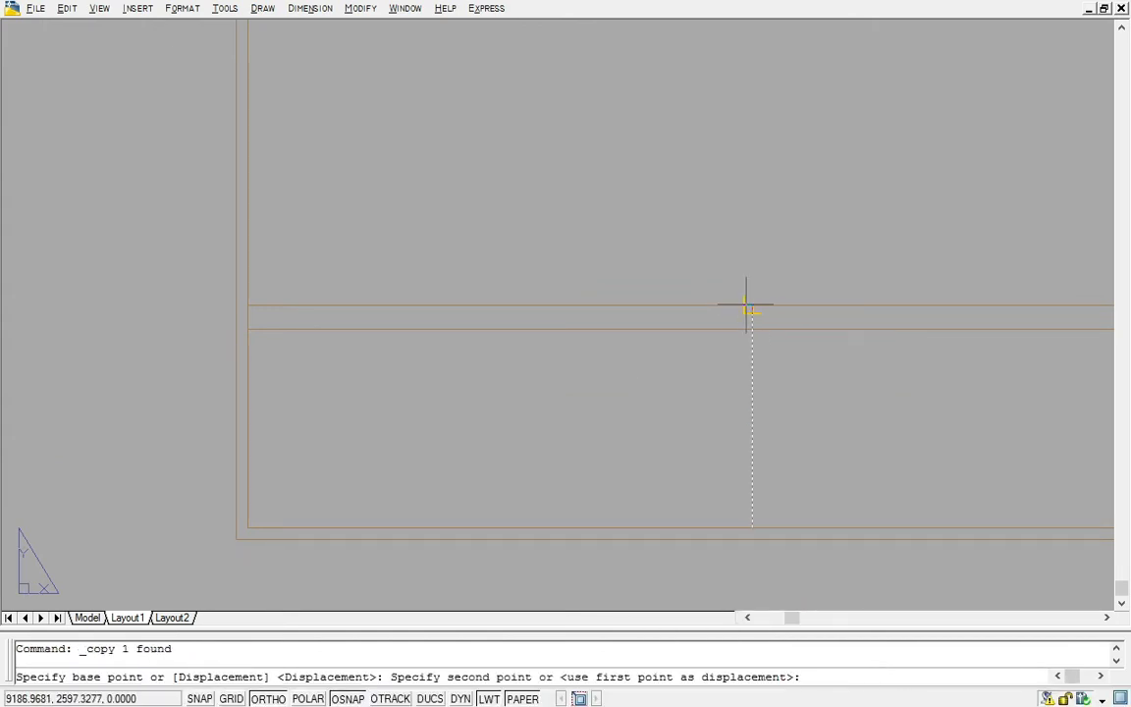
pyautogui.scroll(-2, 747, 310)
pyautogui.moveTo(566, 319); pyautogui.dragTo(378, 329, button='middle')
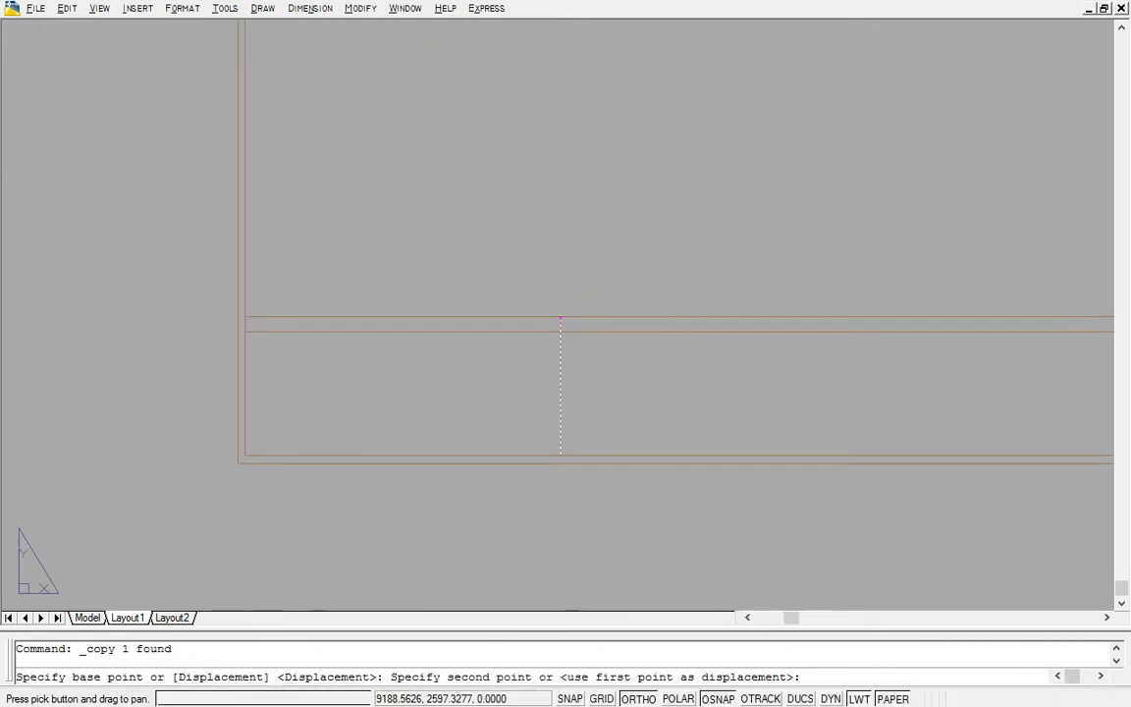
pyautogui.click(722, 317)
pyautogui.scroll(-4, 636, 331)
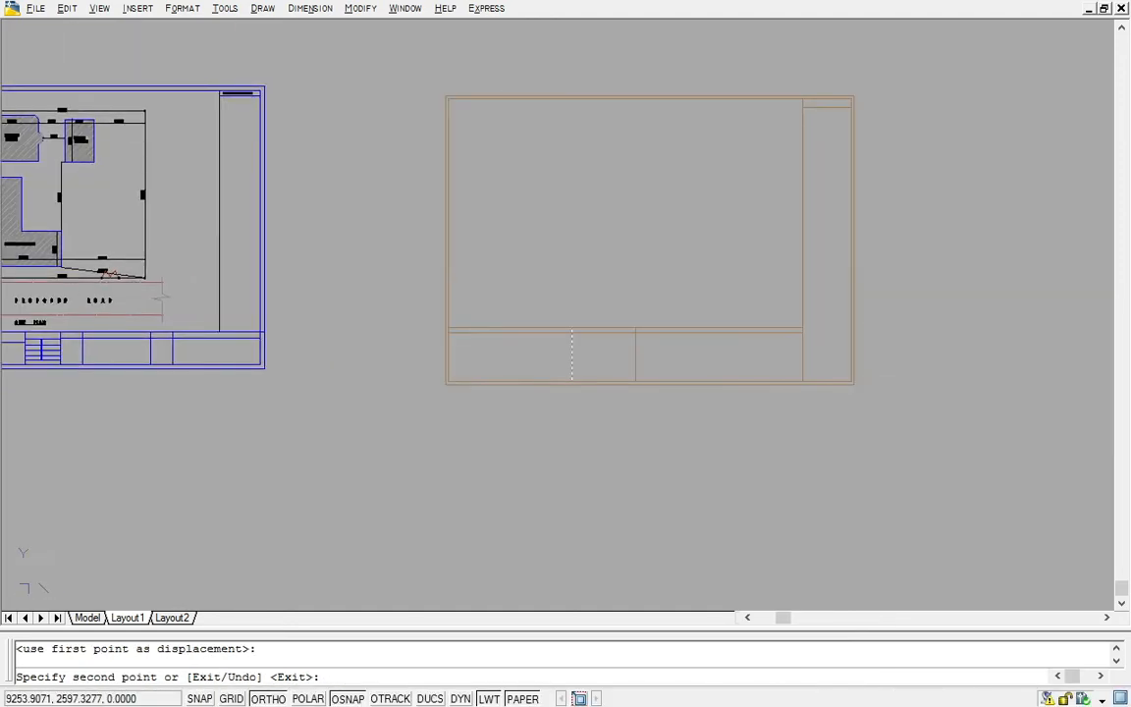
pyautogui.scroll(4, 729, 298)
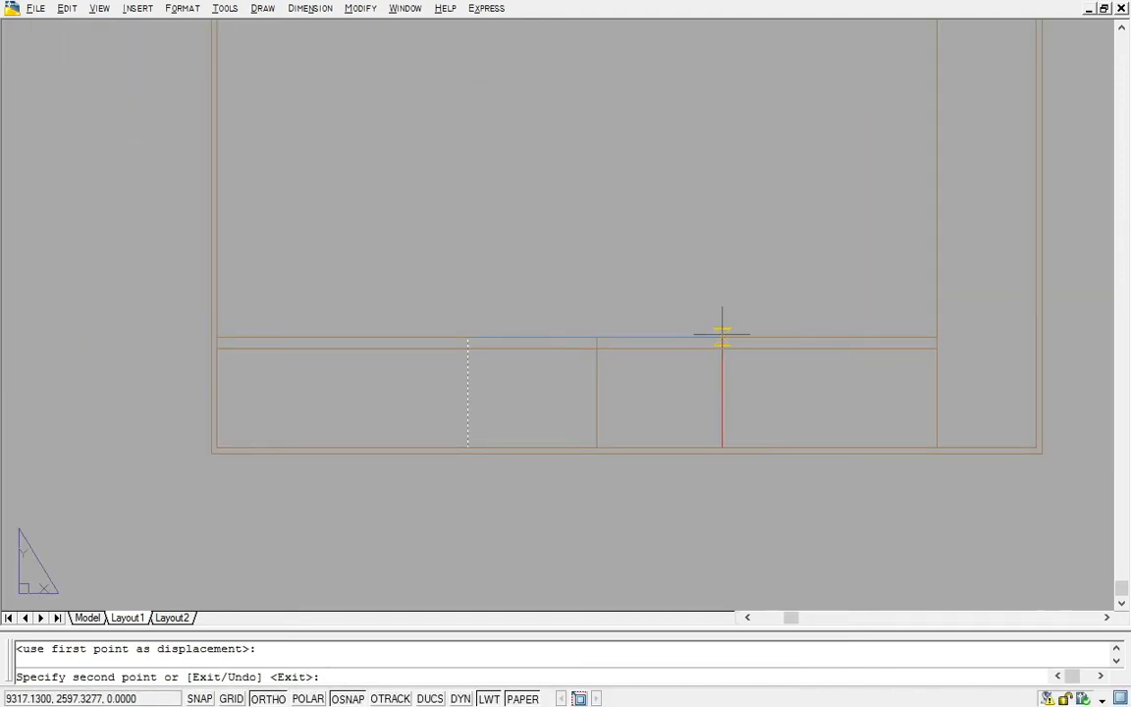
pyautogui.click(723, 336)
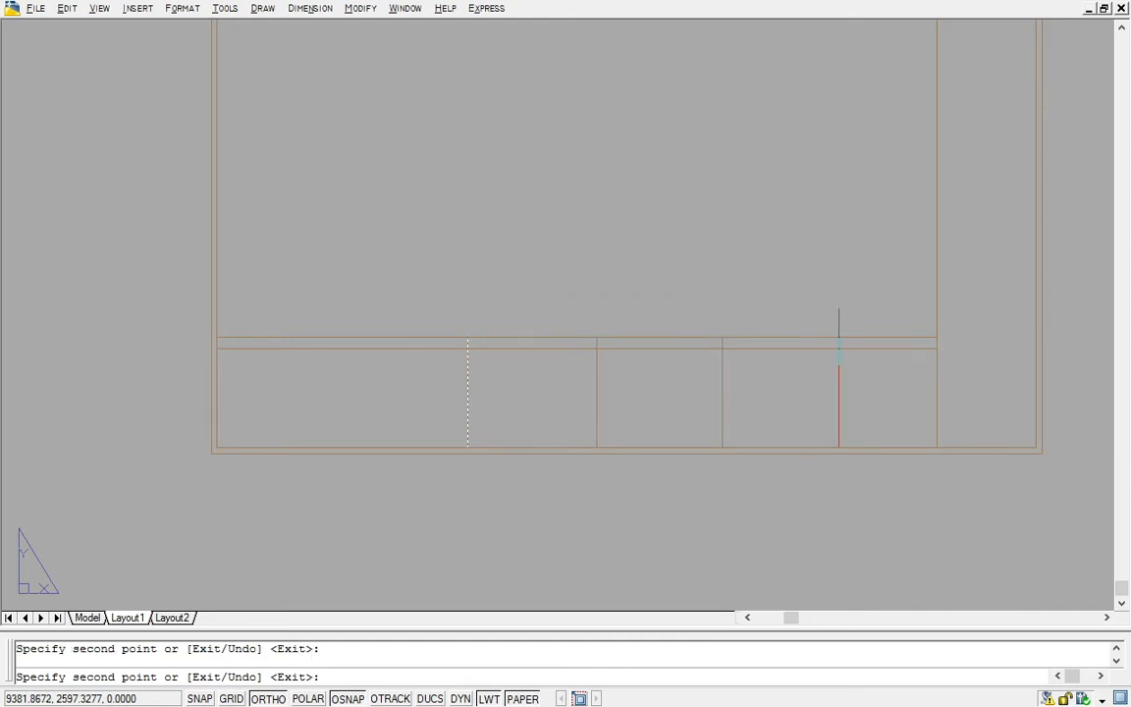
pyautogui.press('Escape')
pyautogui.scroll(-5, 884, 334)
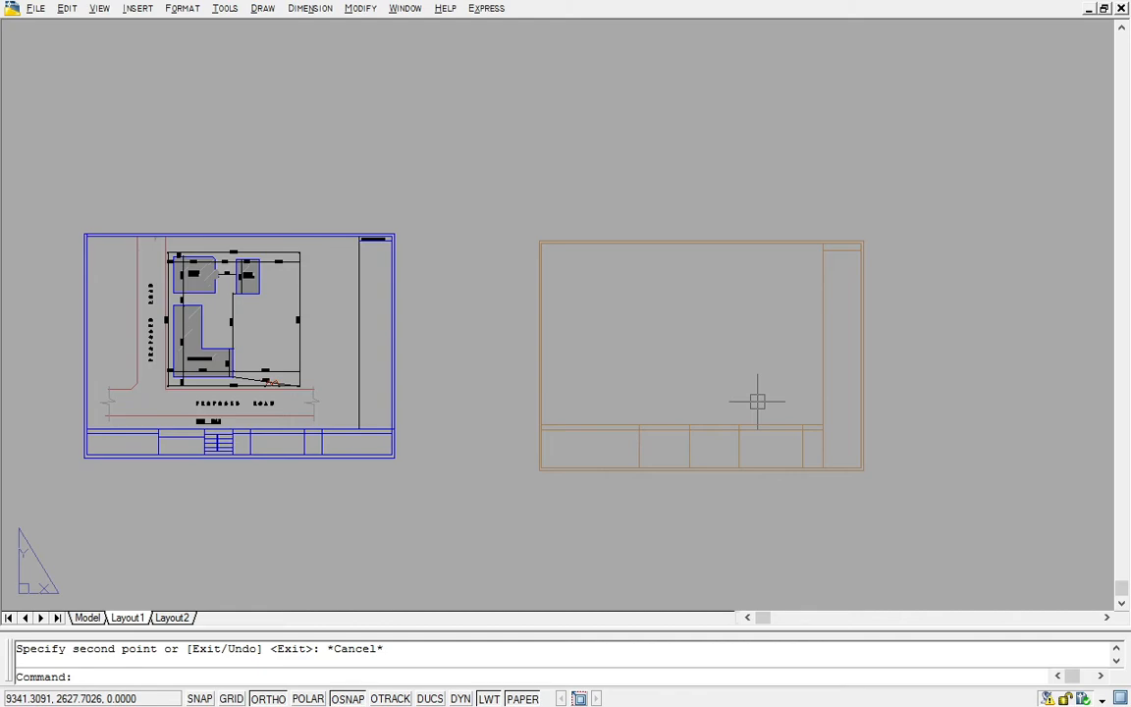
# Try zooming the view inside the existing sheet's viewport, and undo the zoom change.
pyautogui.click(703, 347)
pyautogui.click(702, 348)
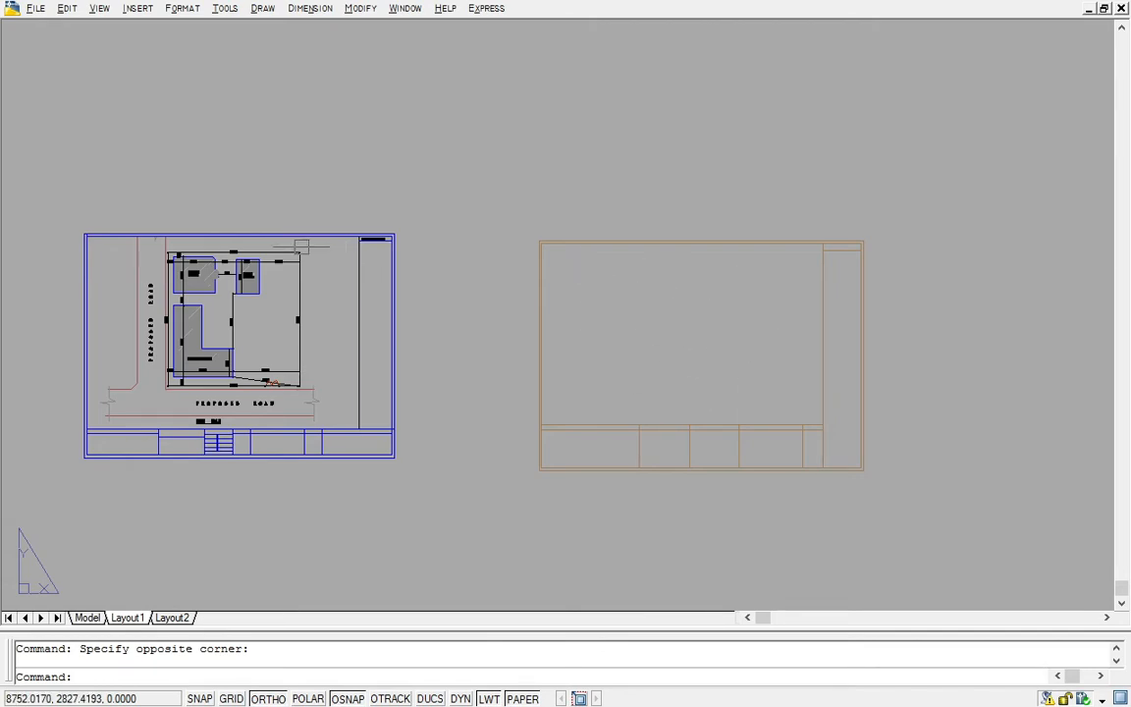
pyautogui.doubleClick(346, 280)
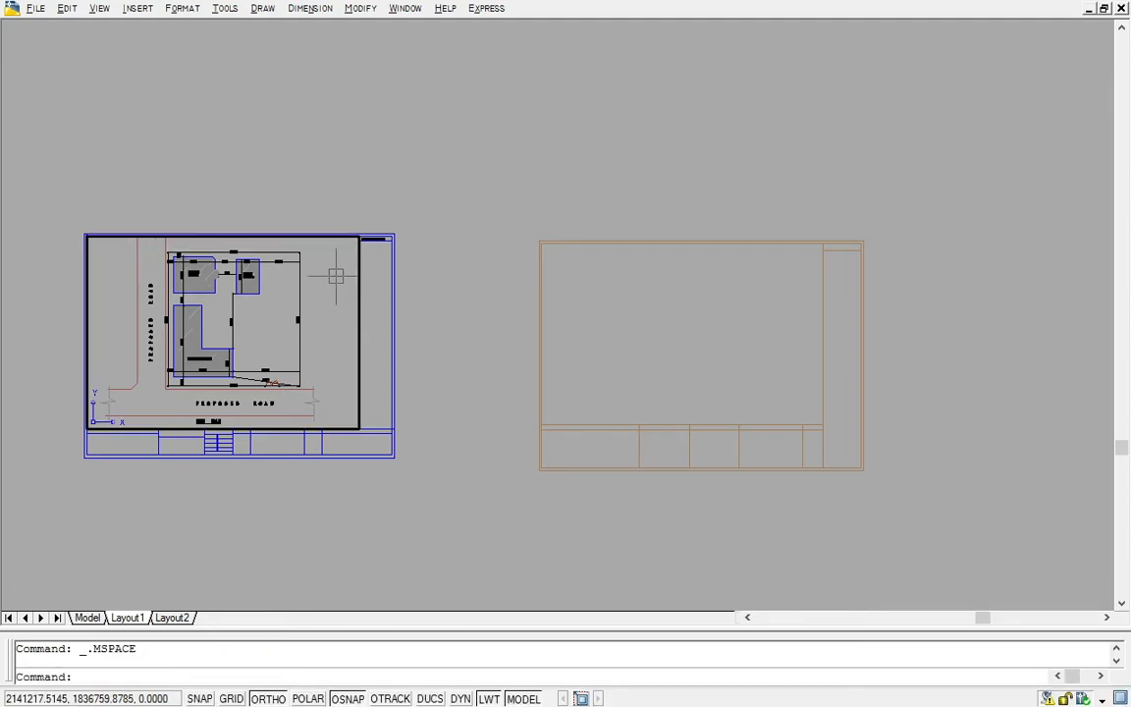
pyautogui.scroll(-5, 312, 291)
pyautogui.scroll(4, 314, 290)
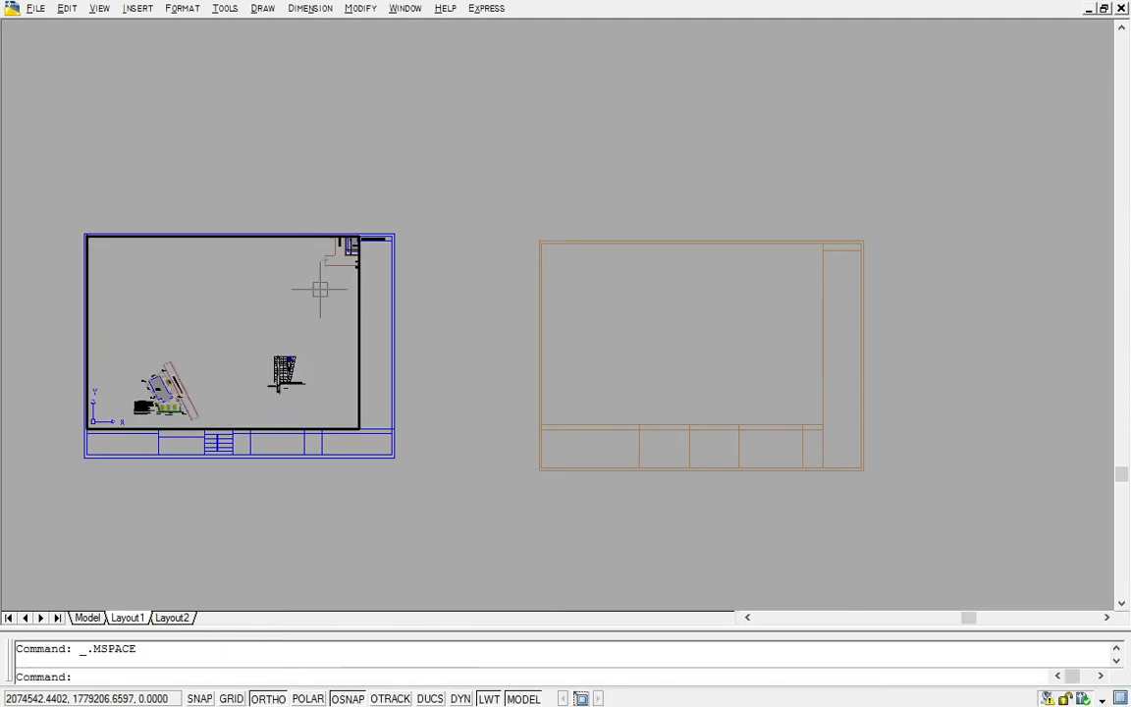
pyautogui.doubleClick(387, 190)
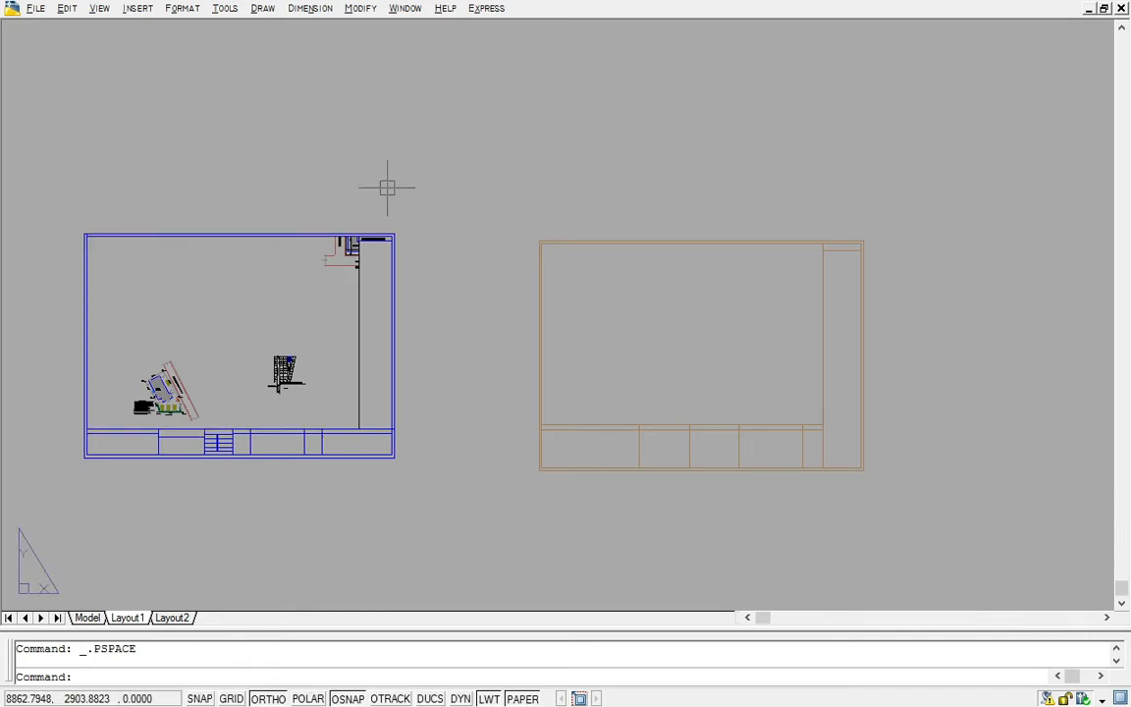
pyautogui.hotkey('ctrl', 'z')
pyautogui.hotkey('ctrl', 'z')
pyautogui.press('Escape')
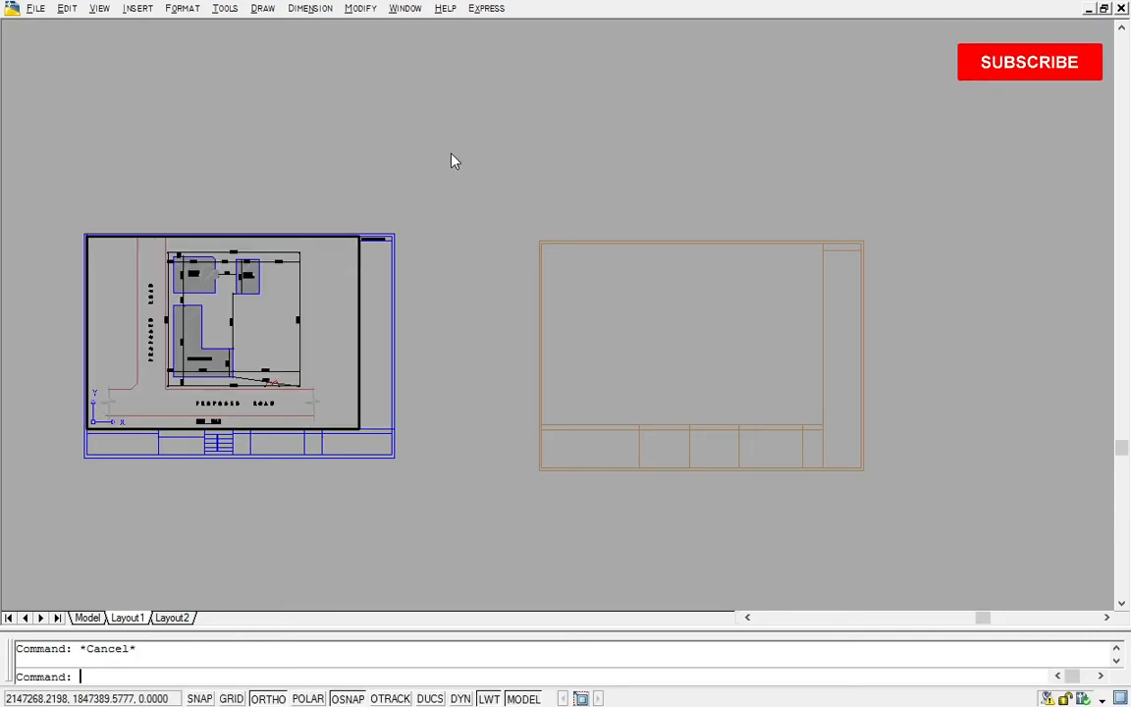
# Try adding a single viewport from the new sheet's upper-left corner to the corner where side column and title block meet, and undo it.
pyautogui.click(100, 9)
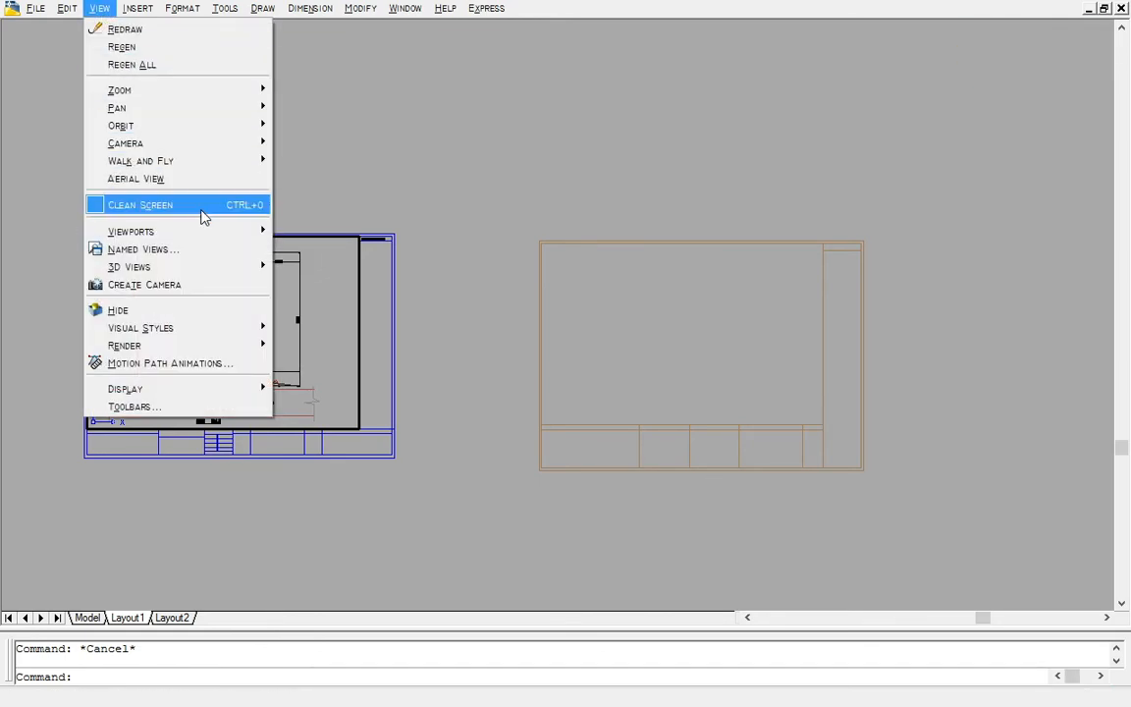
pyautogui.moveTo(204, 233)
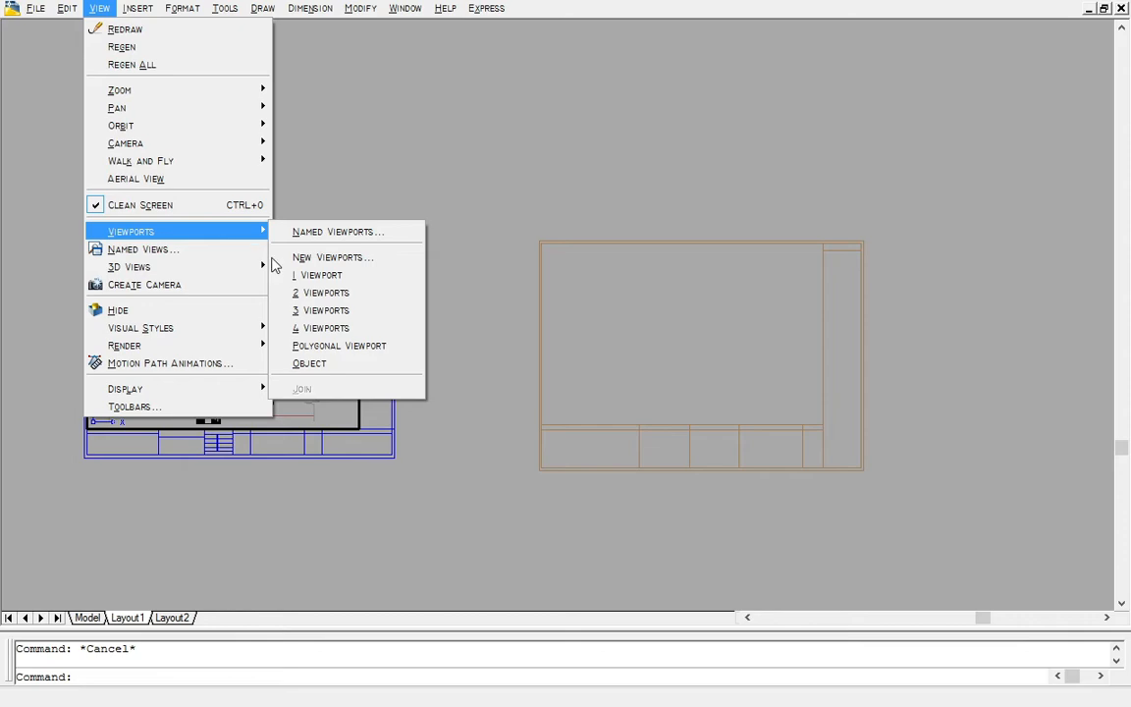
pyautogui.click(343, 279)
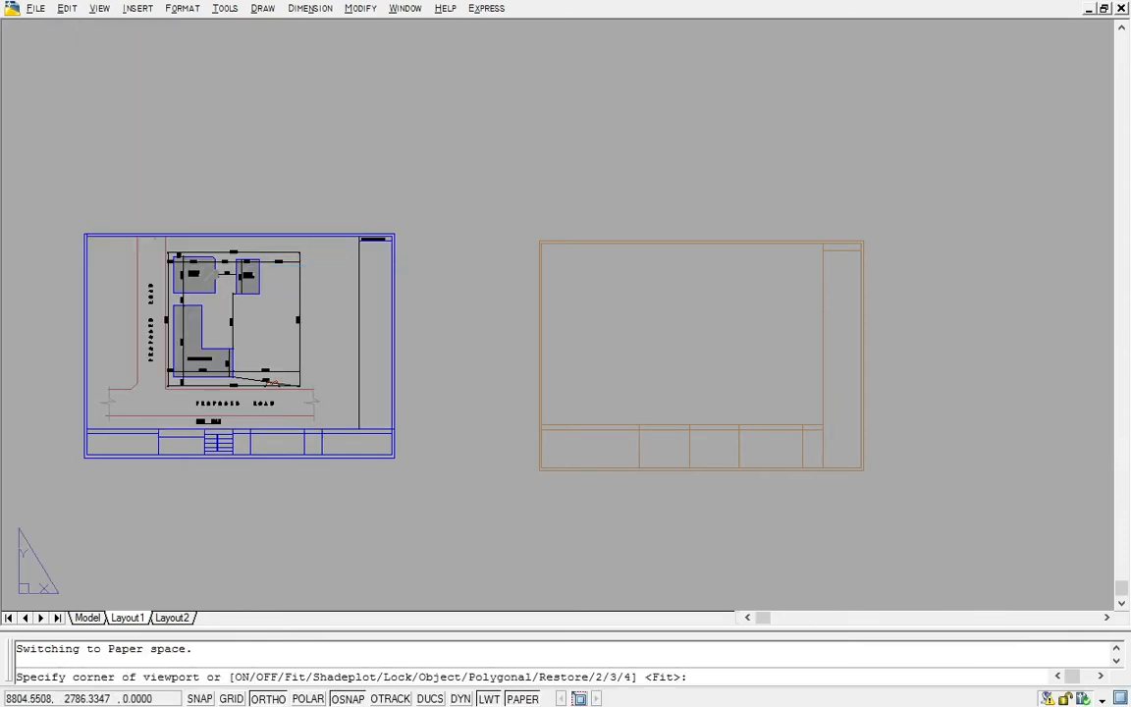
pyautogui.scroll(3, 590, 260)
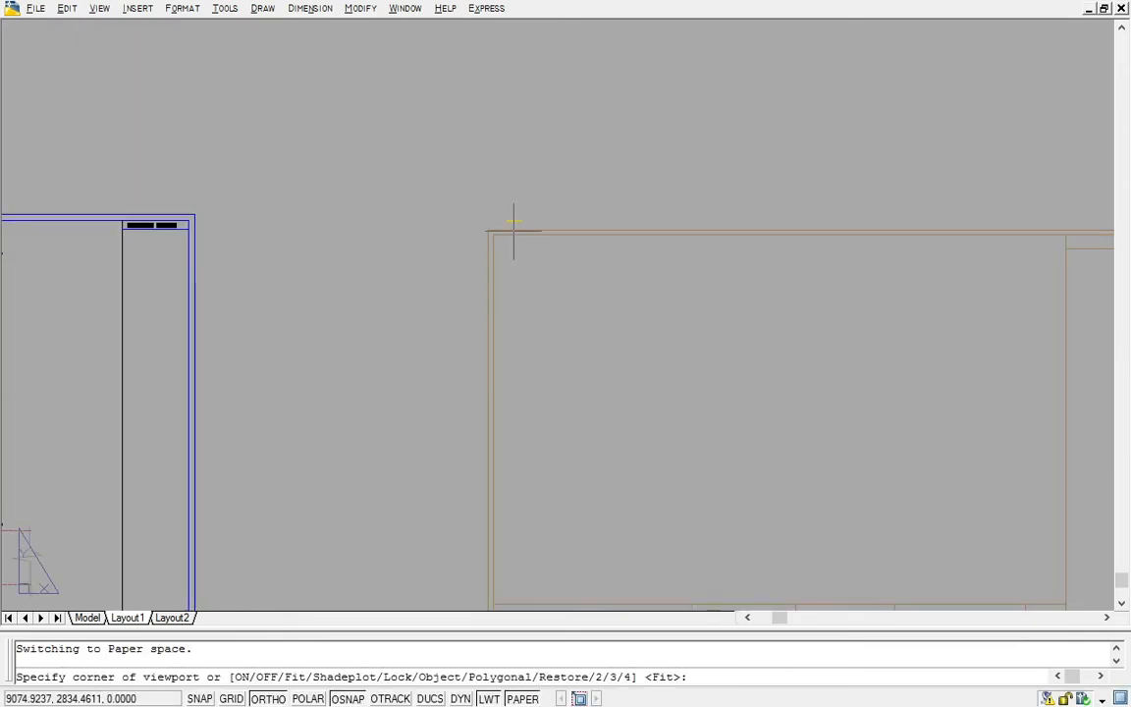
pyautogui.click(492, 233)
pyautogui.scroll(-6, 630, 323)
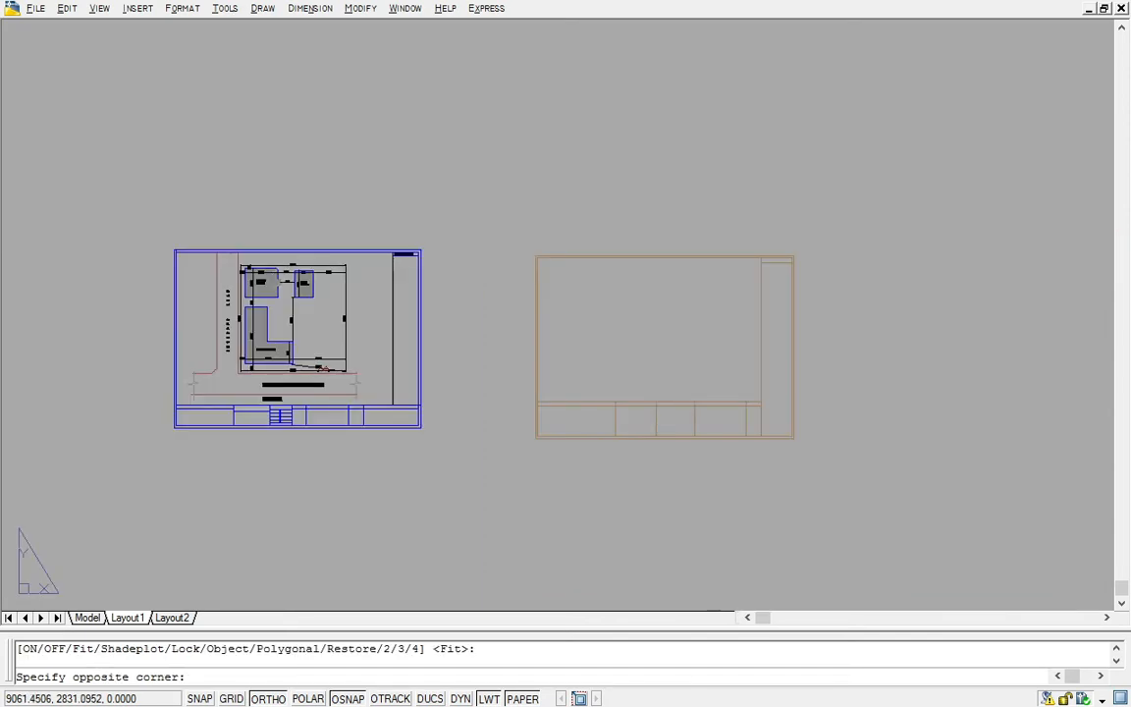
pyautogui.scroll(8, 747, 385)
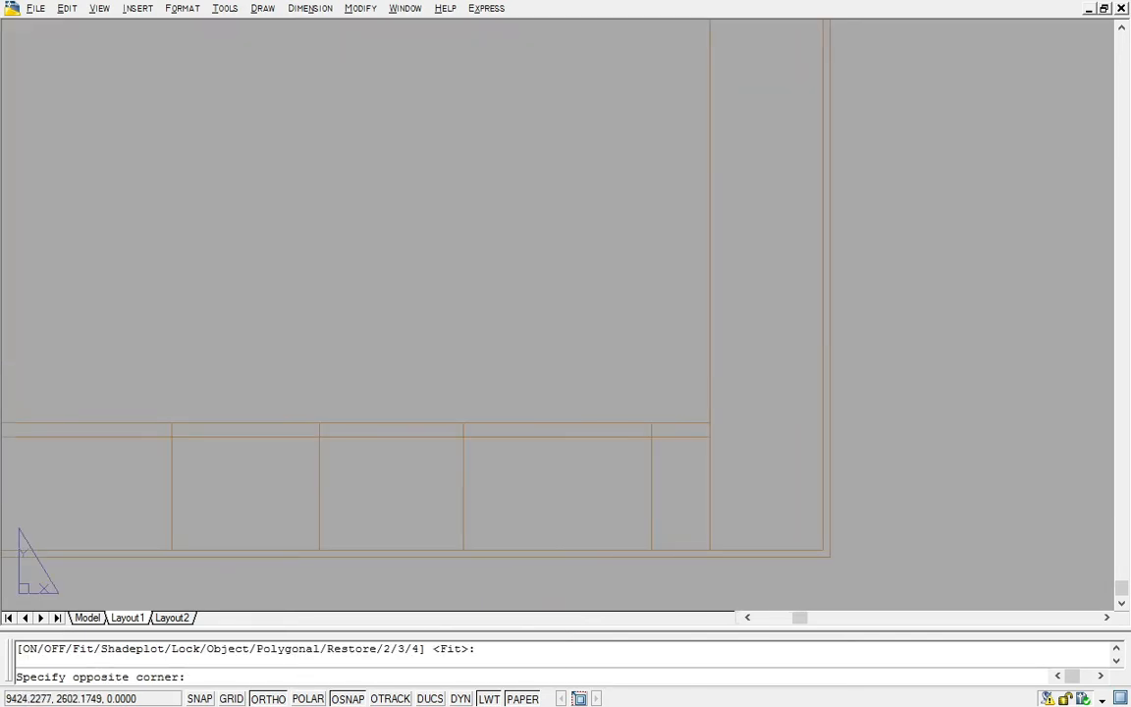
pyautogui.click(710, 423)
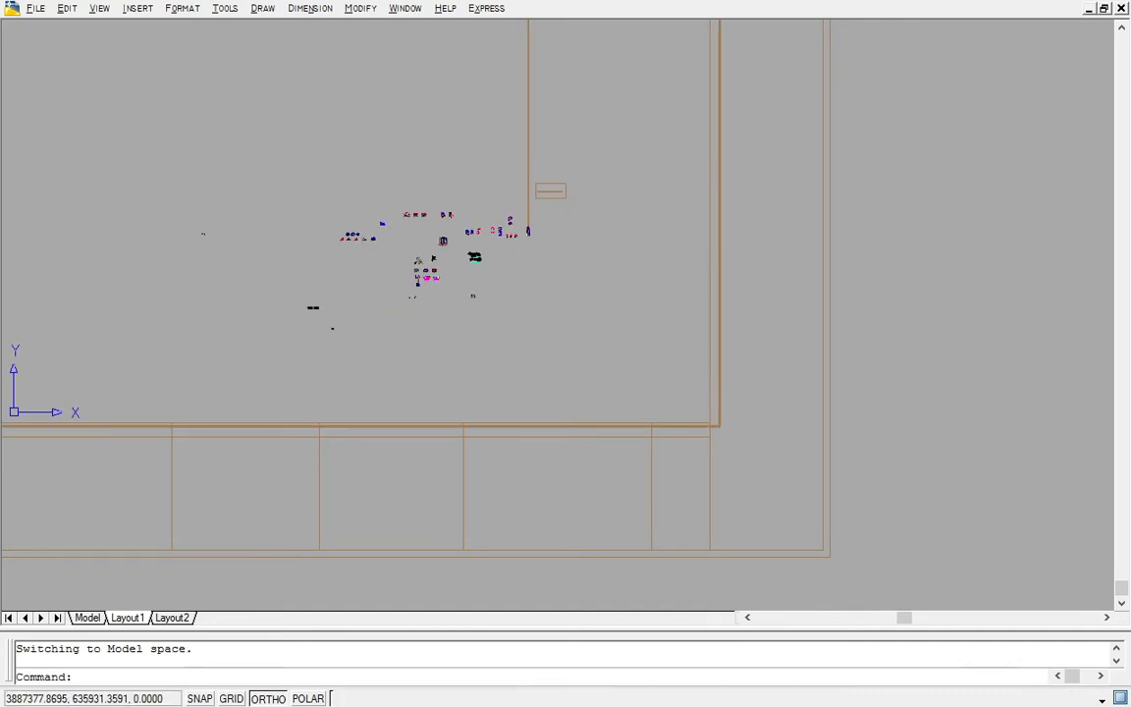
pyautogui.press('Escape')
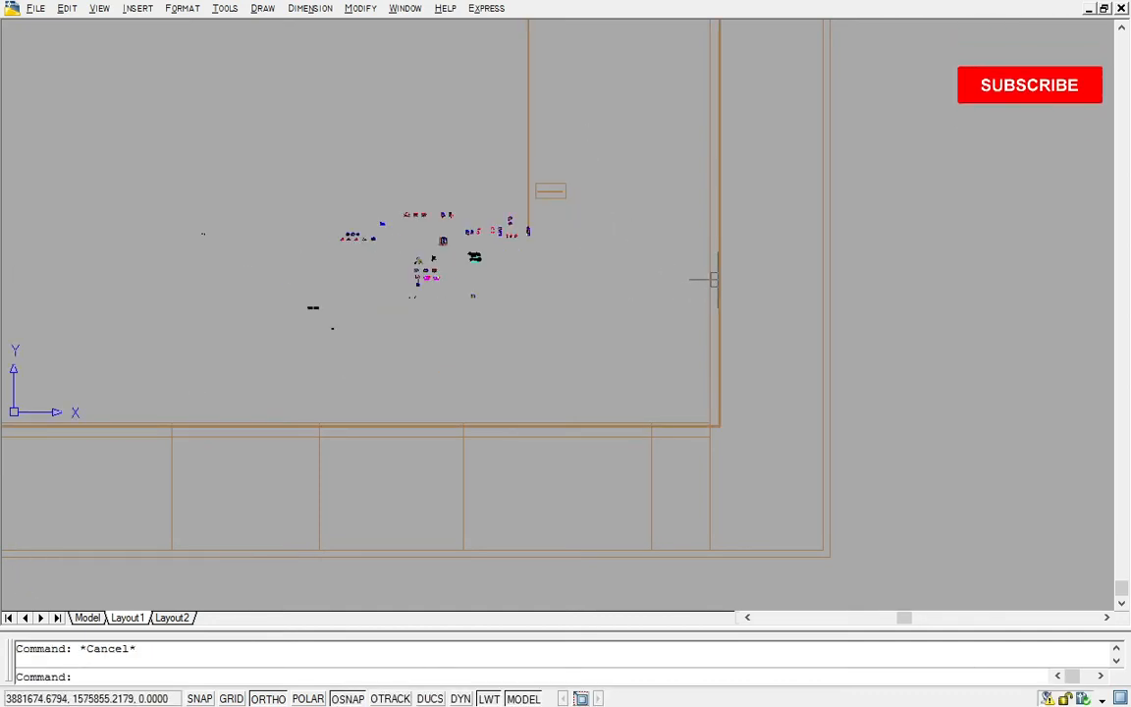
pyautogui.scroll(2, 714, 282)
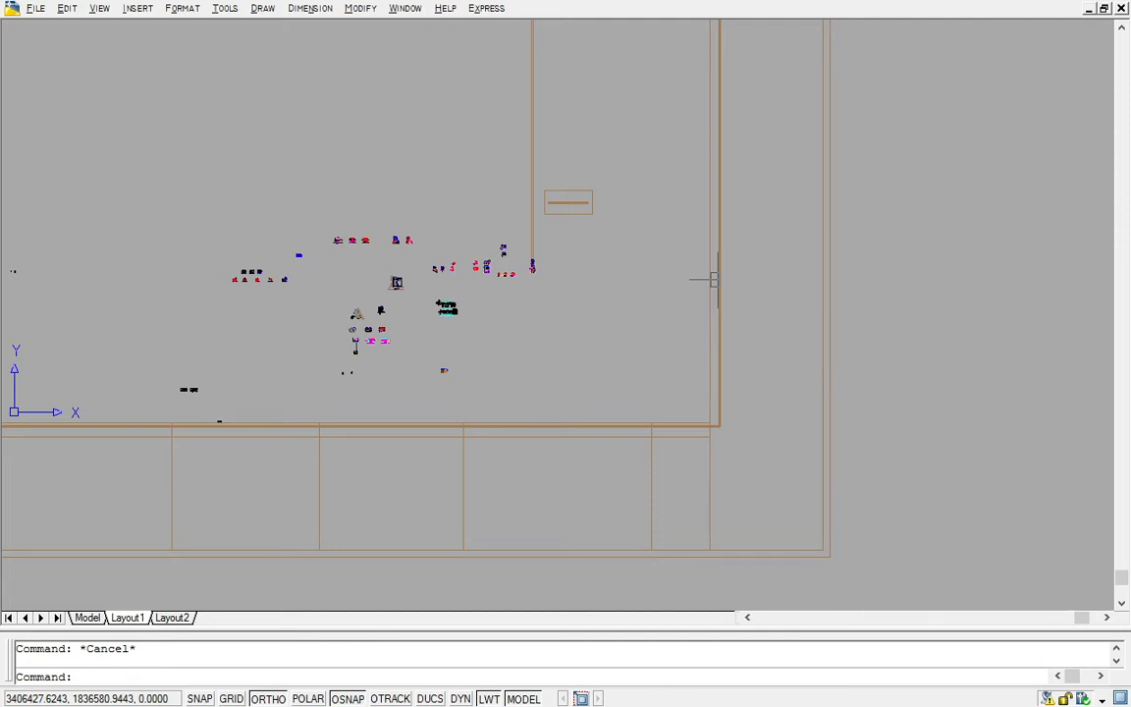
pyautogui.hotkey('ctrl', 'z')
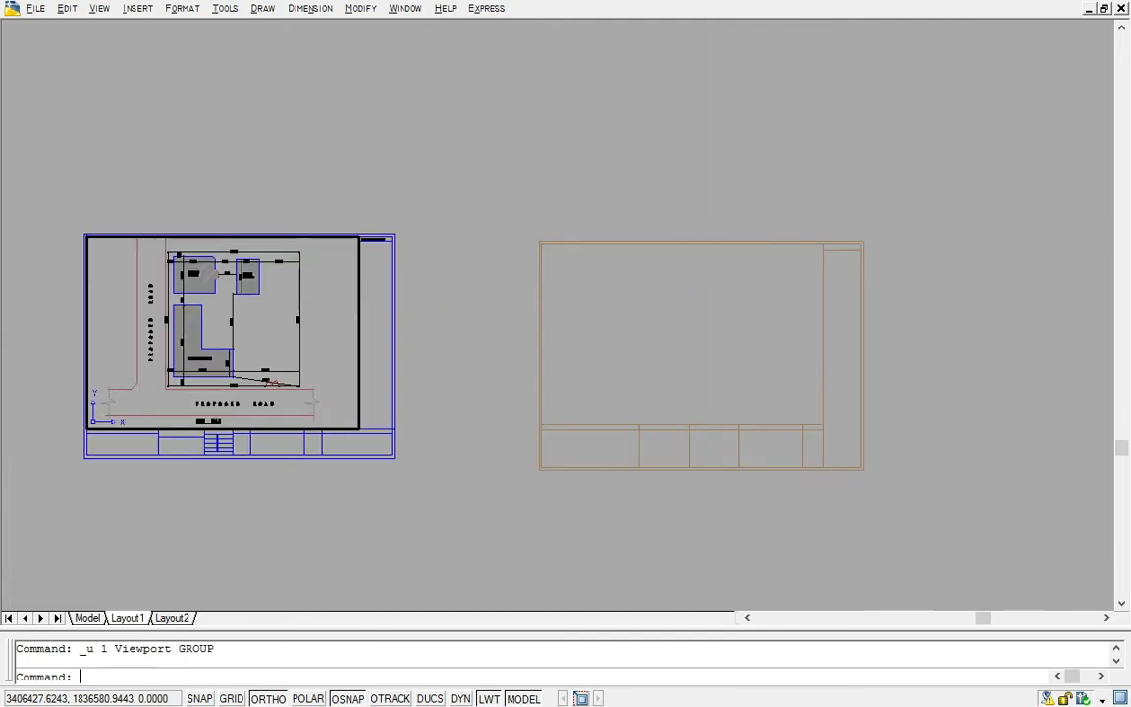
# Try adding one viewport spanning the new sheet's drawing area, from the inner border's upper-left corner to the side column and title block junction.
pyautogui.click(100, 8)
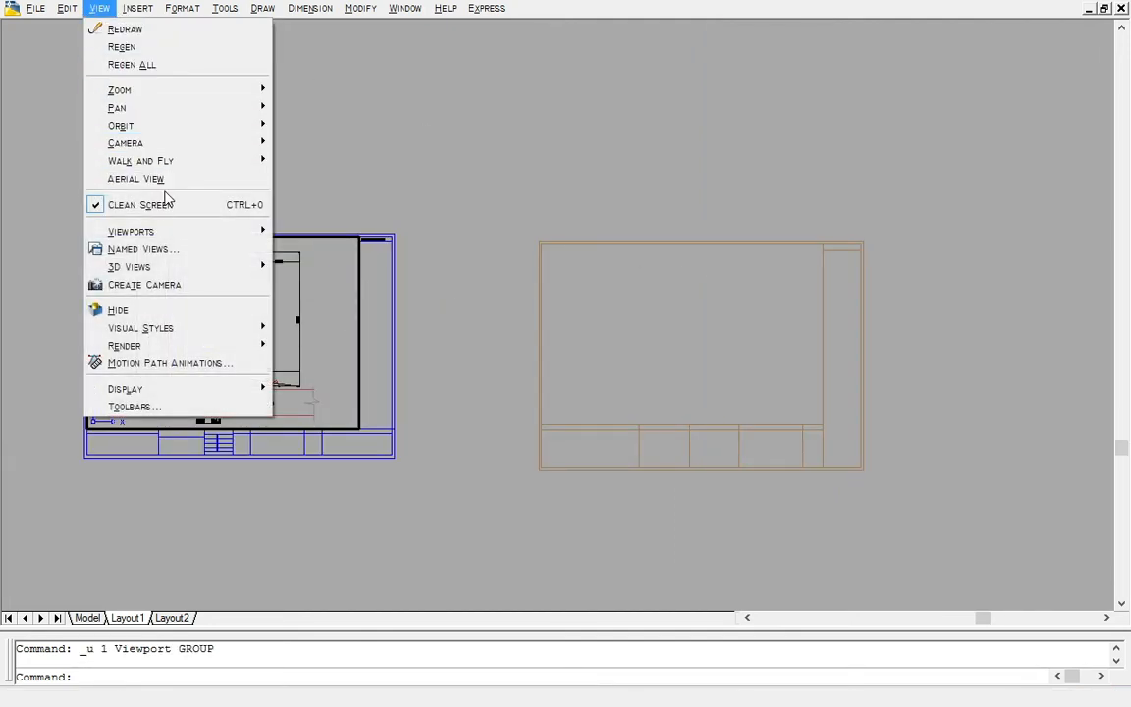
pyautogui.moveTo(157, 231)
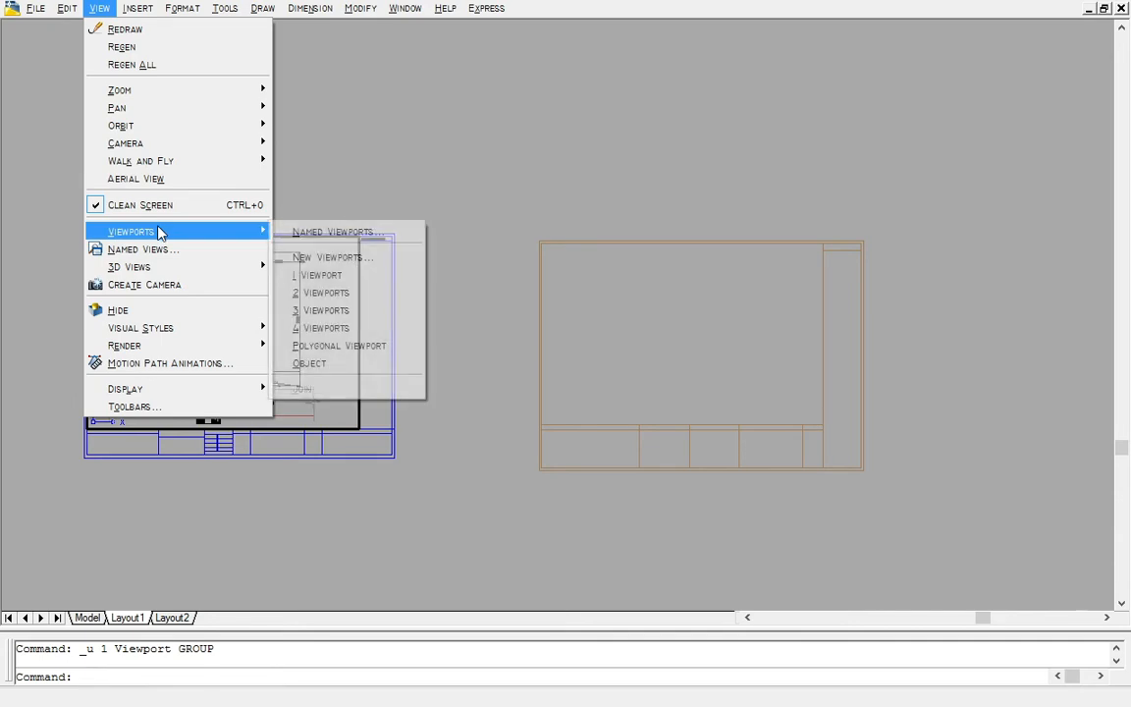
pyautogui.click(327, 276)
pyautogui.scroll(5, 572, 240)
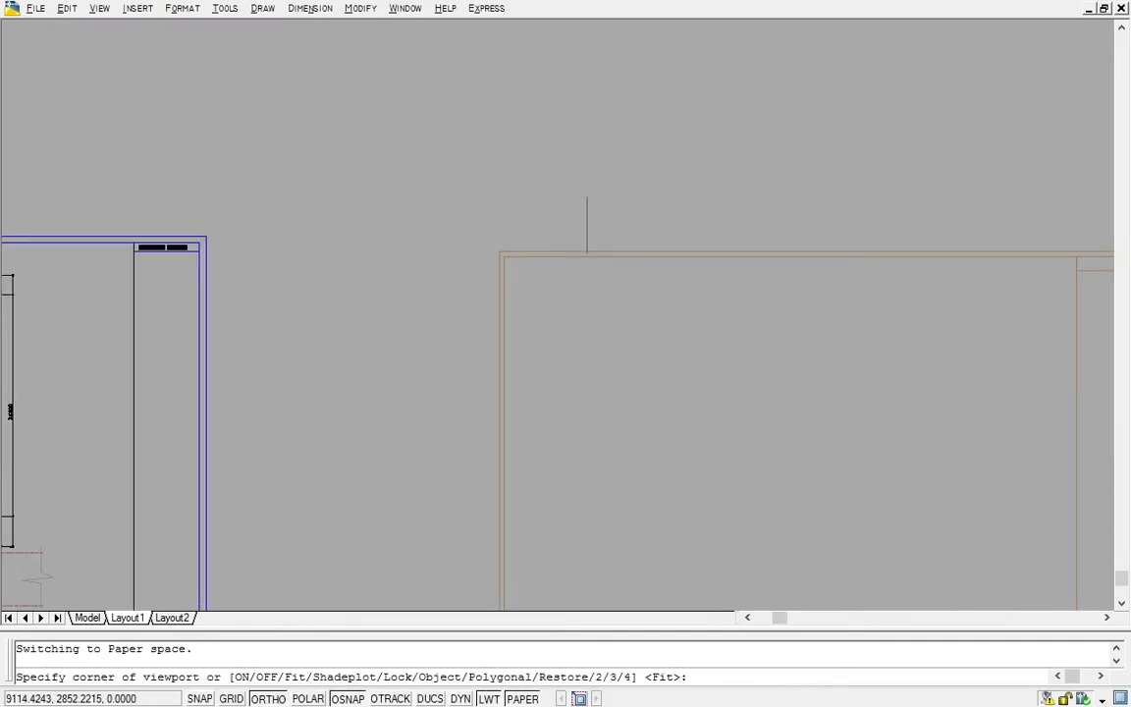
pyautogui.click(483, 260)
pyautogui.scroll(-5, 482, 259)
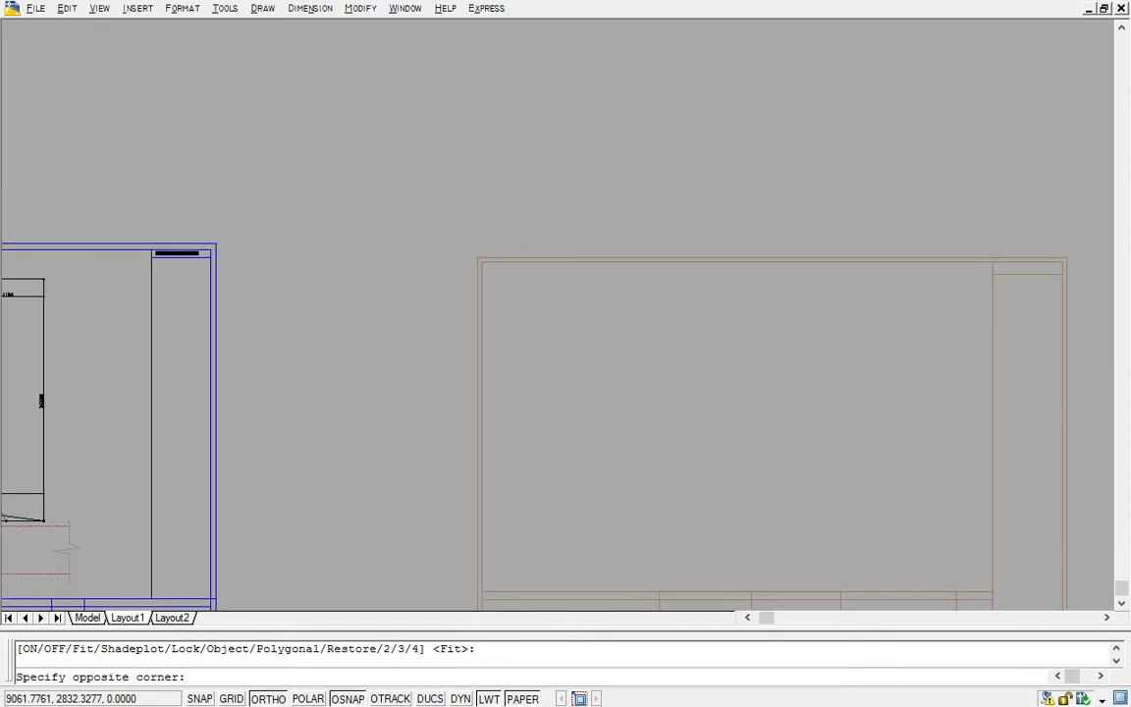
pyautogui.scroll(6, 619, 336)
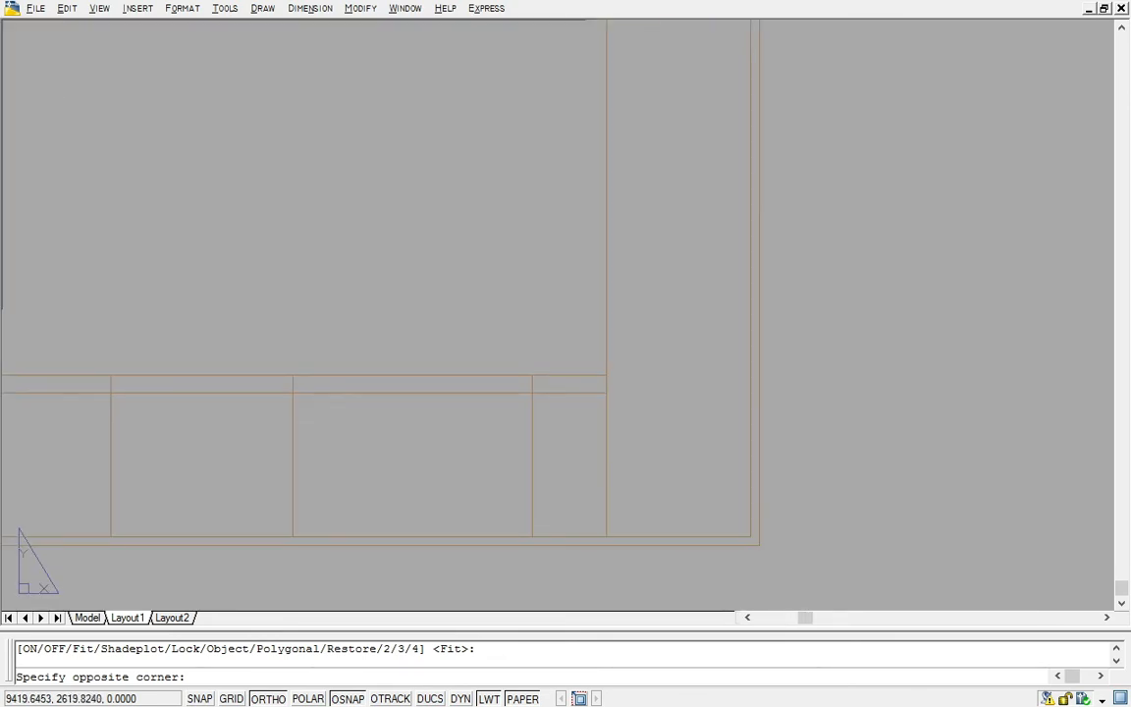
pyautogui.click(606, 376)
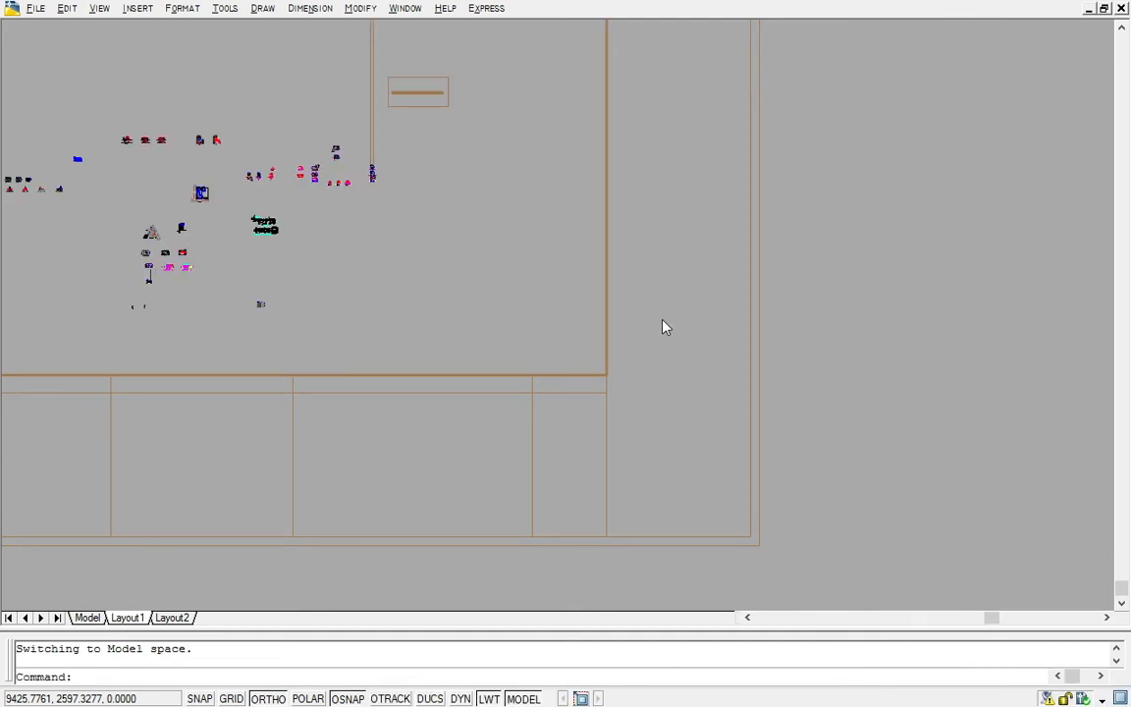
# Try zooming and panning inside the new viewport to find the building drawings, re-entering the viewport after showing both sheets.
pyautogui.scroll(-5, 591, 296)
pyautogui.moveTo(350, 191); pyautogui.dragTo(526, 256, button='middle')
pyautogui.click(526, 255)
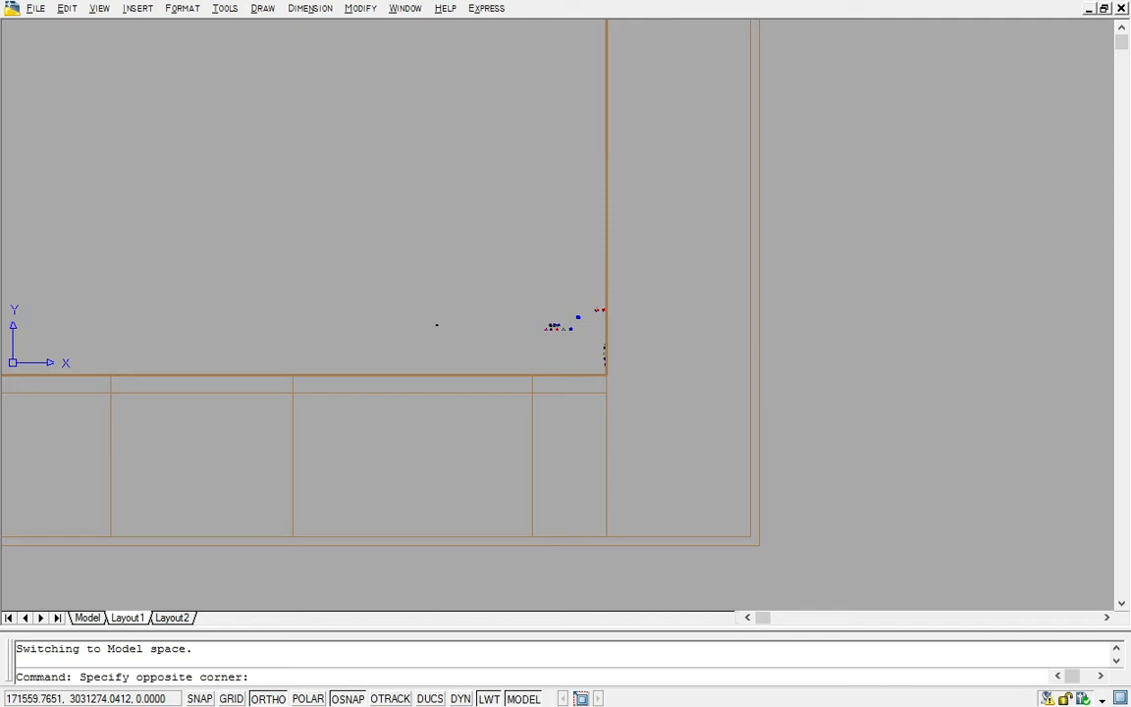
pyautogui.click(384, 182)
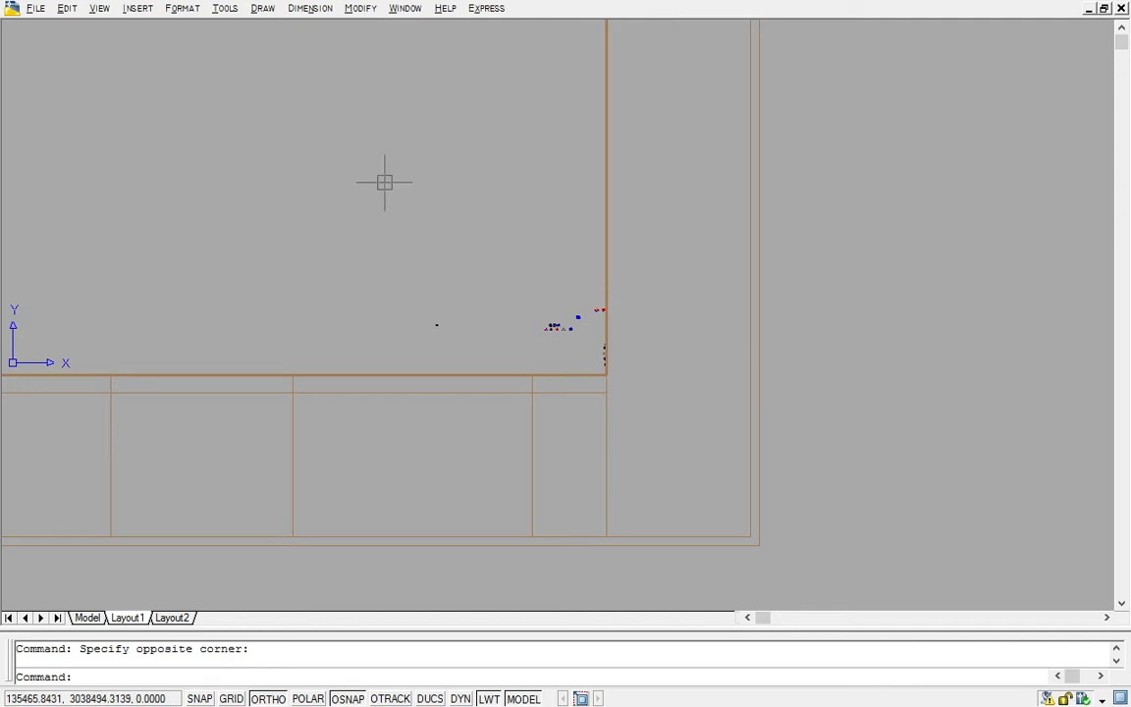
pyautogui.doubleClick(640, 191)
pyautogui.scroll(-4, 639, 191)
pyautogui.moveTo(641, 199); pyautogui.dragTo(747, 267, button='middle')
pyautogui.doubleClick(677, 241)
pyautogui.moveTo(676, 240); pyautogui.dragTo(541, 141, button='middle')
pyautogui.scroll(5, 667, 213)
pyautogui.moveTo(679, 263); pyautogui.dragTo(631, 137, button='middle')
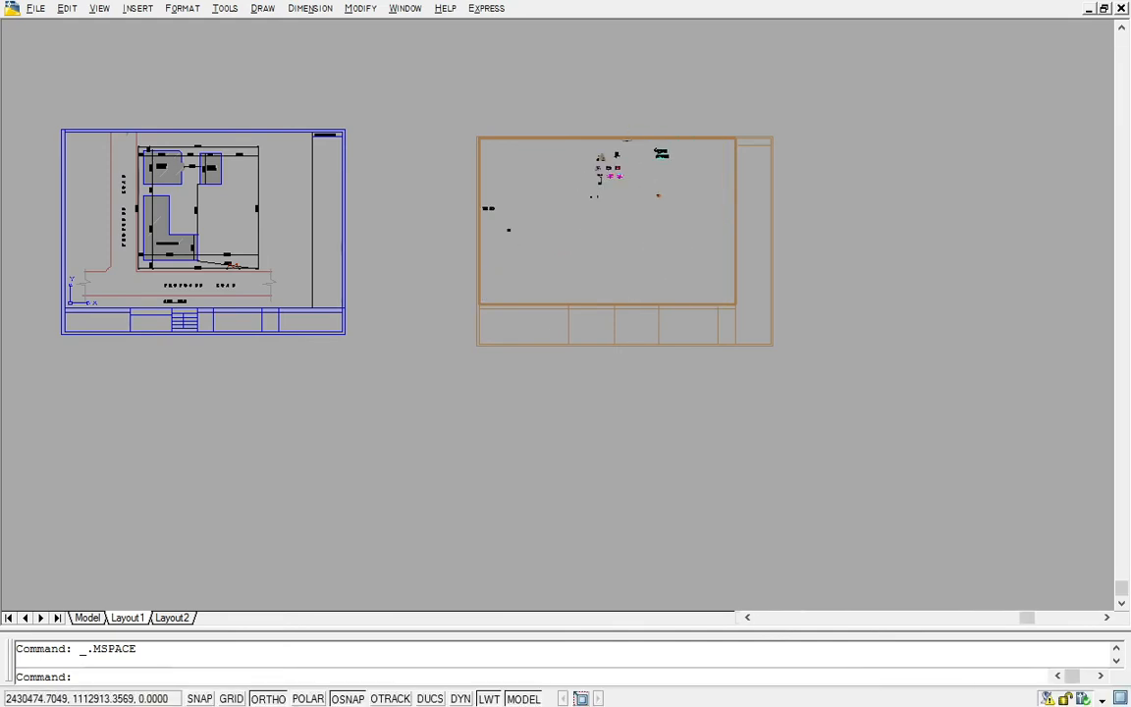
# Try framing the floor plan and roof plan side by side in the new viewport, and return to paper space.
pyautogui.moveTo(648, 232); pyautogui.dragTo(646, 147, button='middle')
pyautogui.scroll(6, 629, 232)
pyautogui.scroll(7, 617, 232)
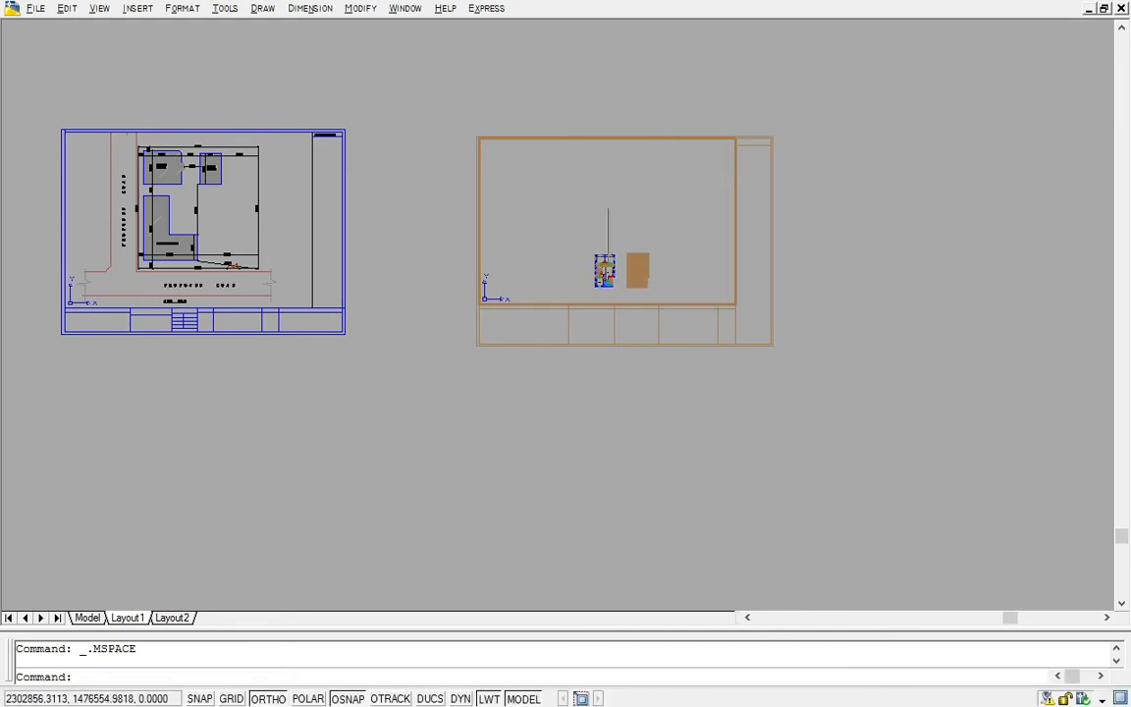
pyautogui.moveTo(629, 249); pyautogui.dragTo(685, 226, button='middle')
pyautogui.scroll(4, 610, 215)
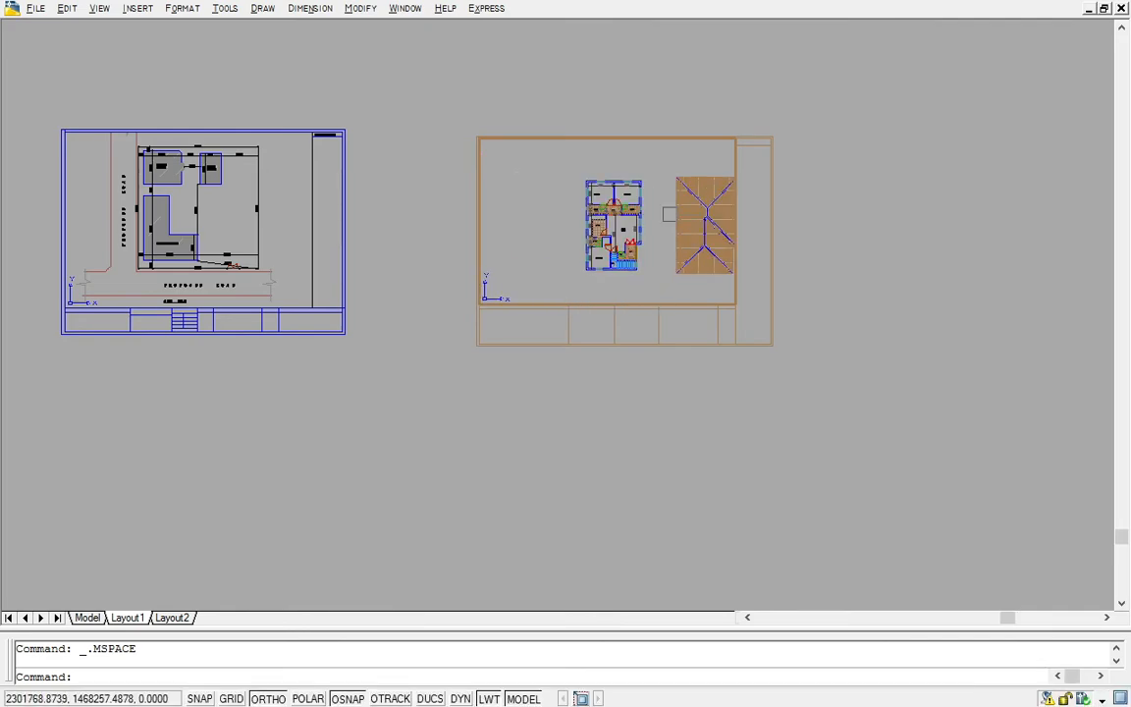
pyautogui.moveTo(610, 215); pyautogui.dragTo(614, 189, button='middle')
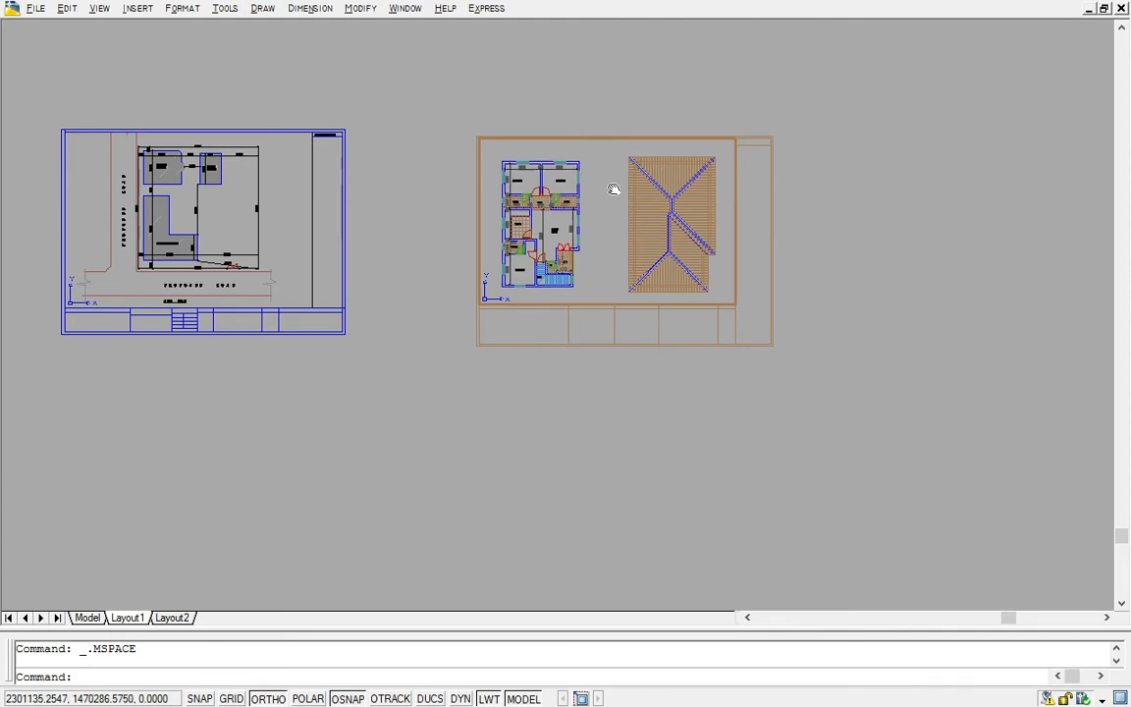
pyautogui.doubleClick(629, 55)
pyautogui.scroll(4, 628, 338)
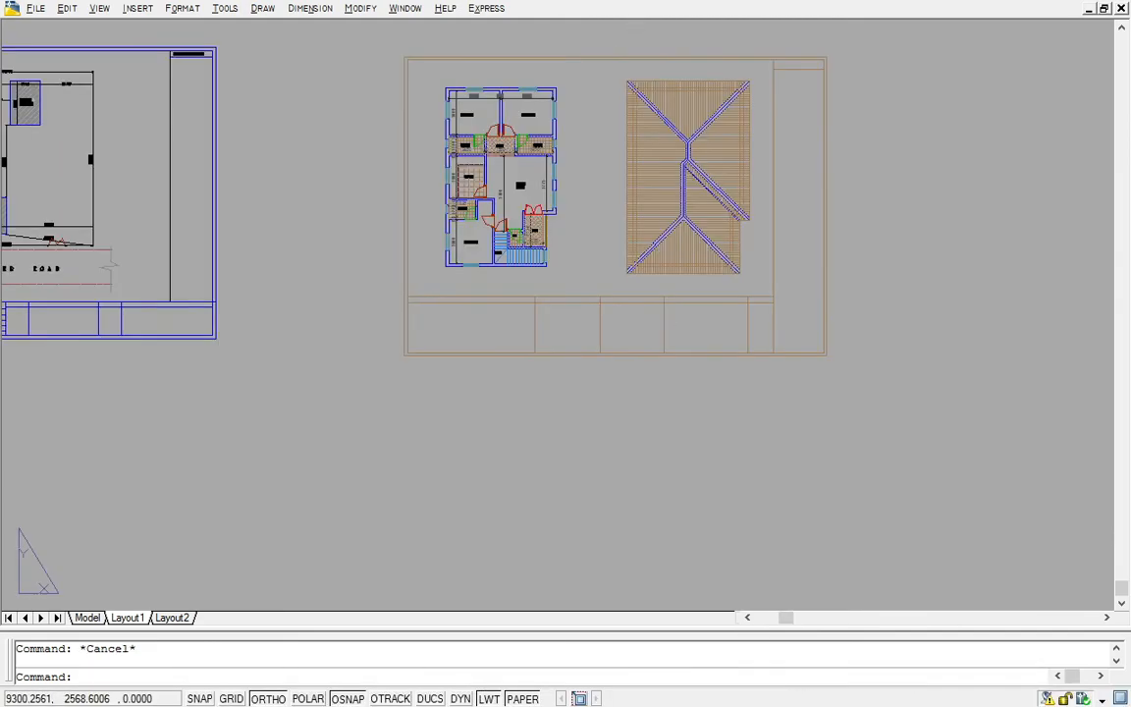
pyautogui.moveTo(583, 207); pyautogui.dragTo(598, 282, button='middle')
pyautogui.scroll(-2, 581, 331)
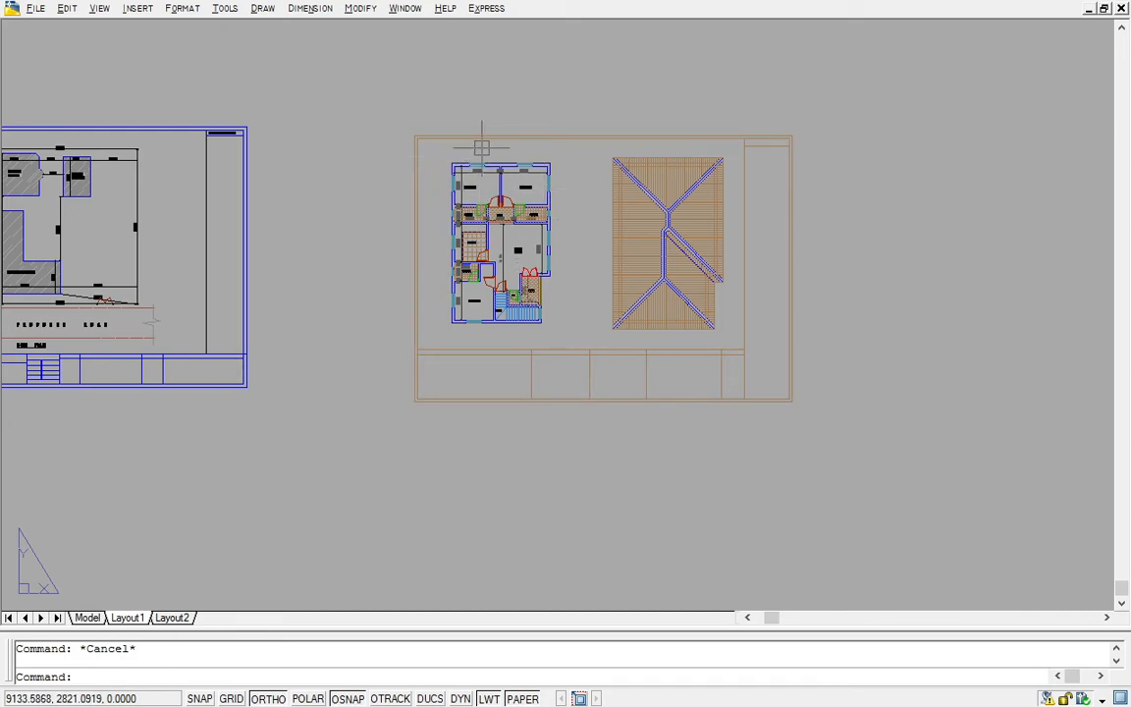
# Undo the zooming and panning made inside the new viewport, going back to paper space.
pyautogui.hotkey('ctrl', 'z')
pyautogui.hotkey('ctrl', 'z')
pyautogui.hotkey('ctrl', 'z')
pyautogui.hotkey('ctrl', 'z')
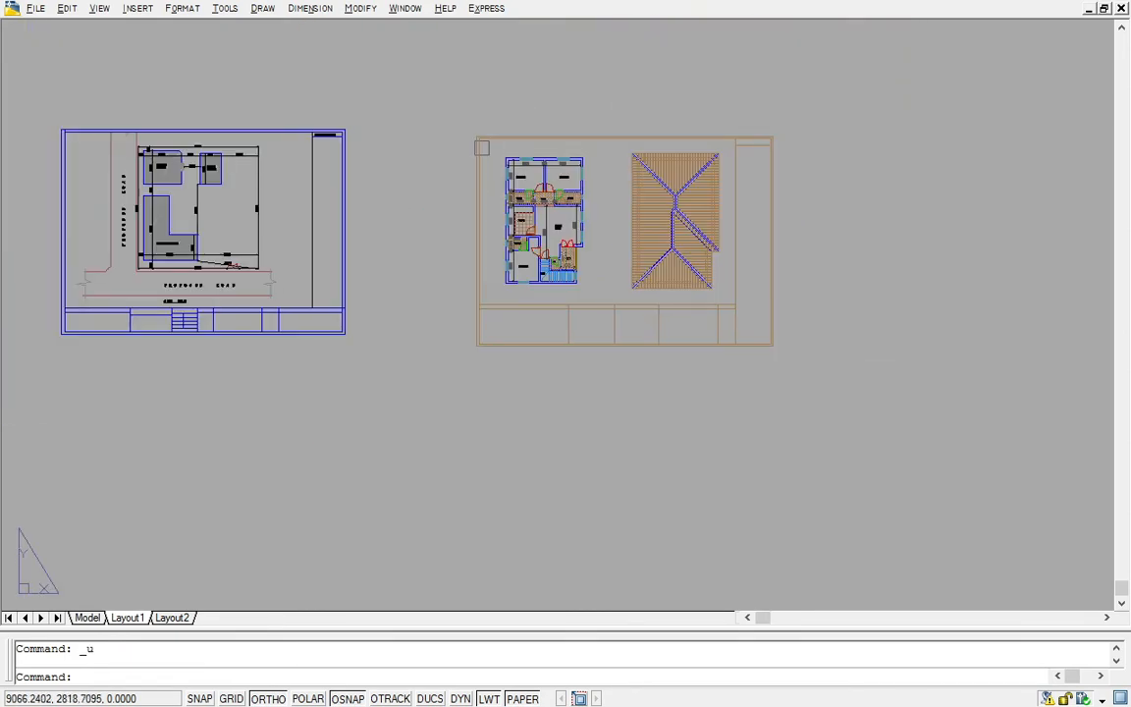
pyautogui.hotkey('ctrl', 'z')
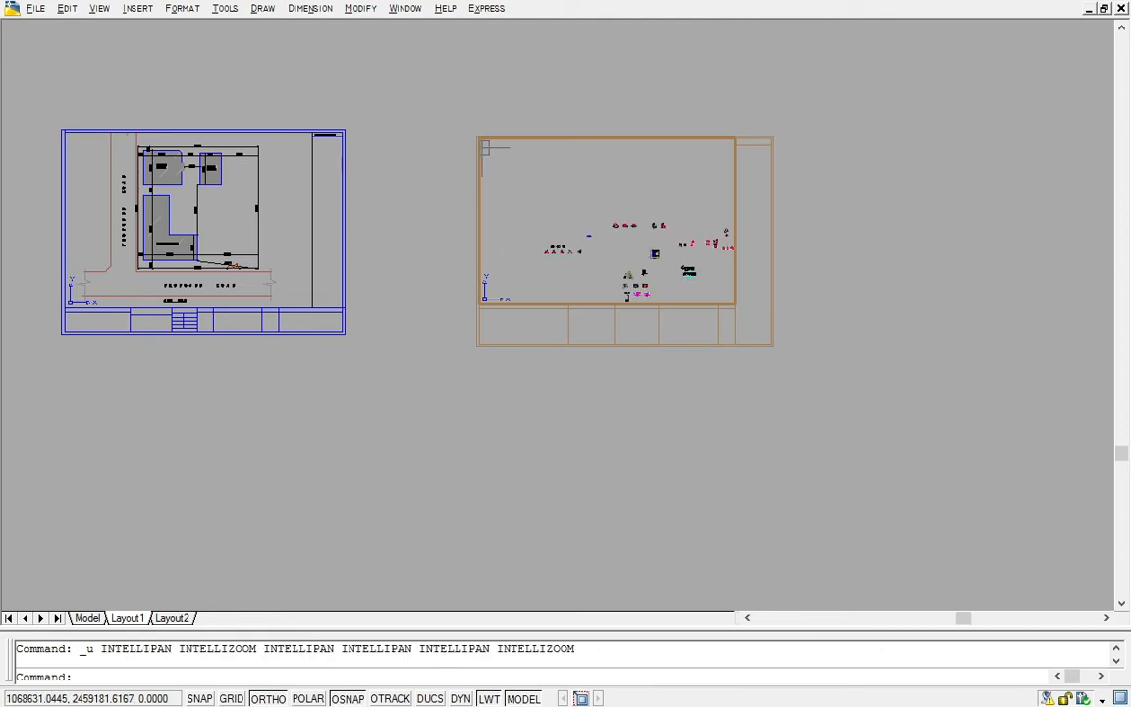
pyautogui.click(447, 134)
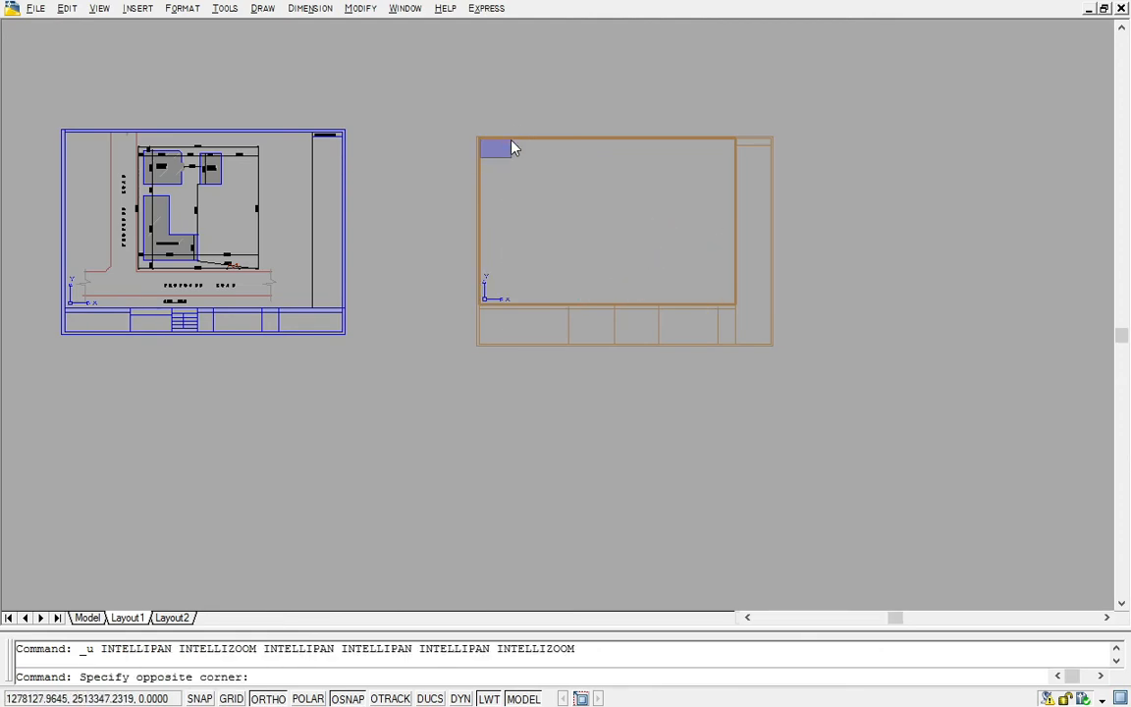
pyautogui.press('Escape')
pyautogui.hotkey('ctrl', 'z')
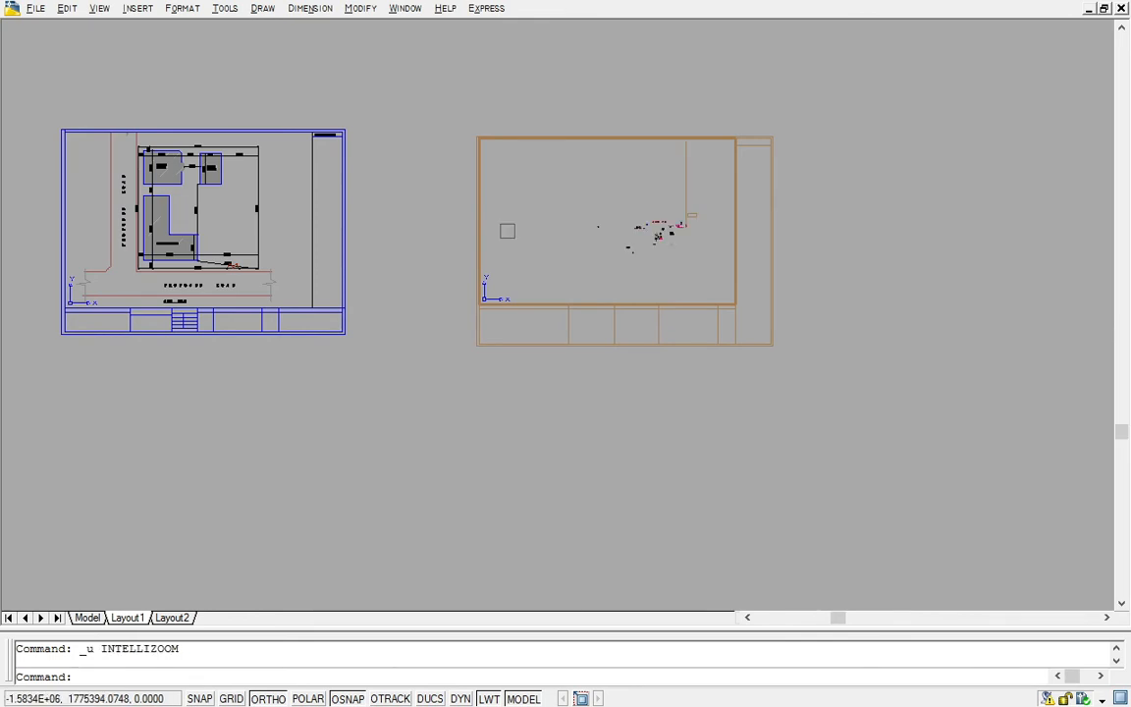
pyautogui.hotkey('ctrl', 'z')
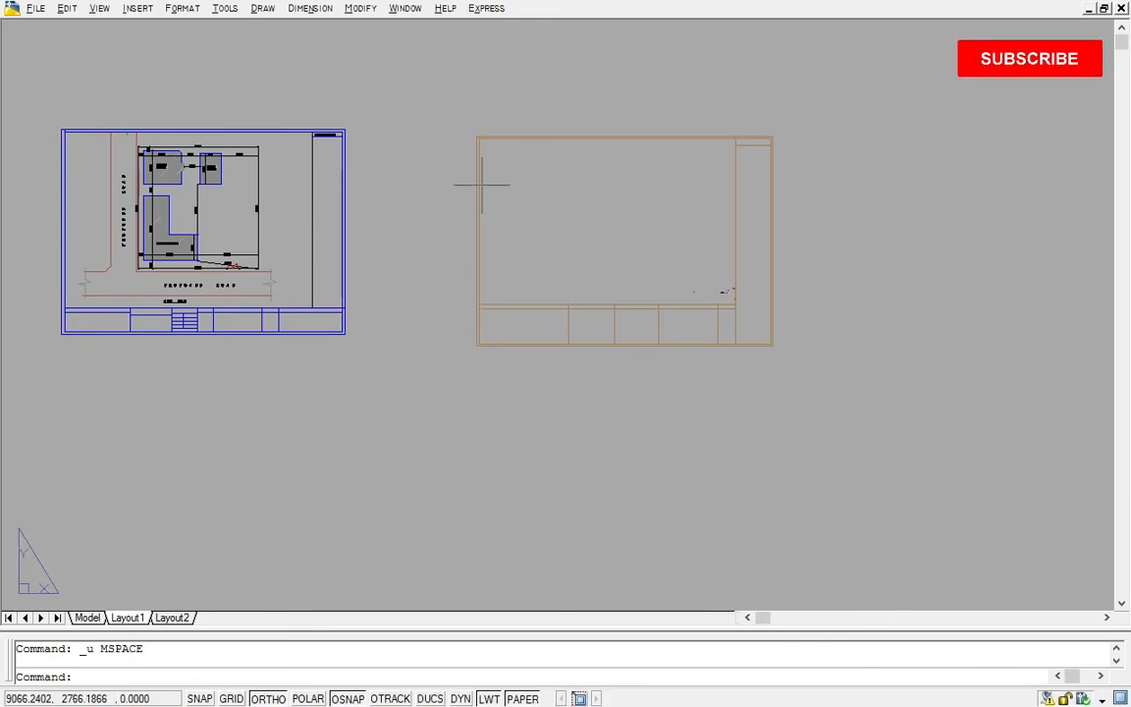
pyautogui.click(99, 8)
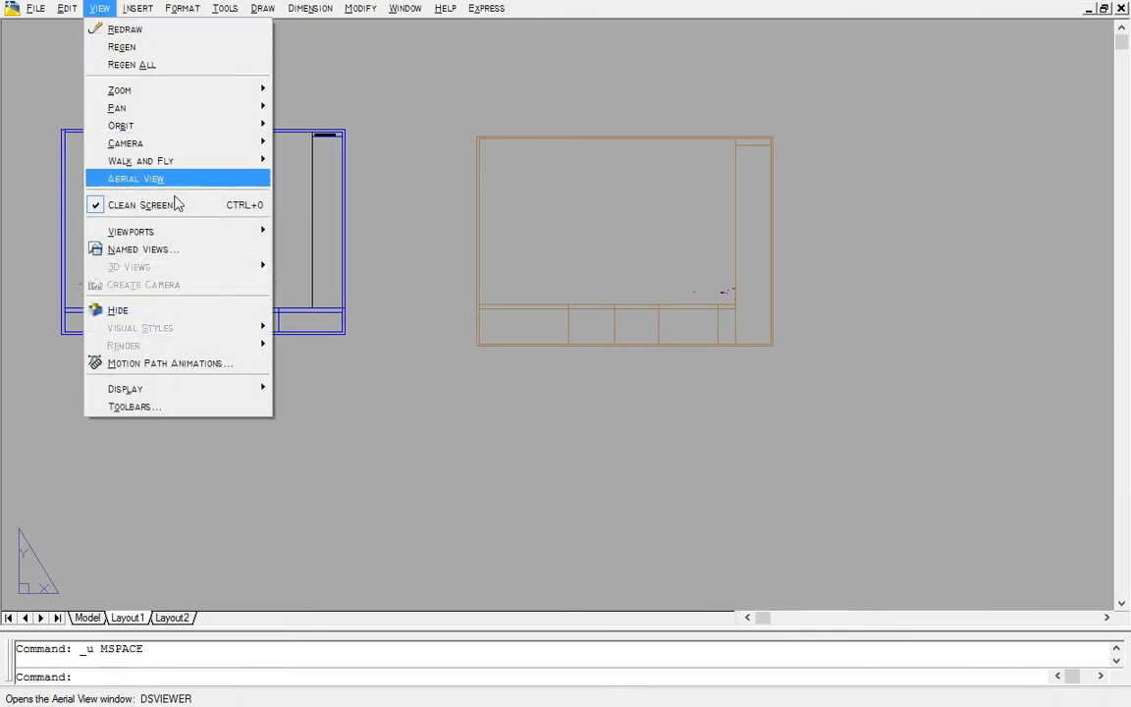
pyautogui.moveTo(179, 230)
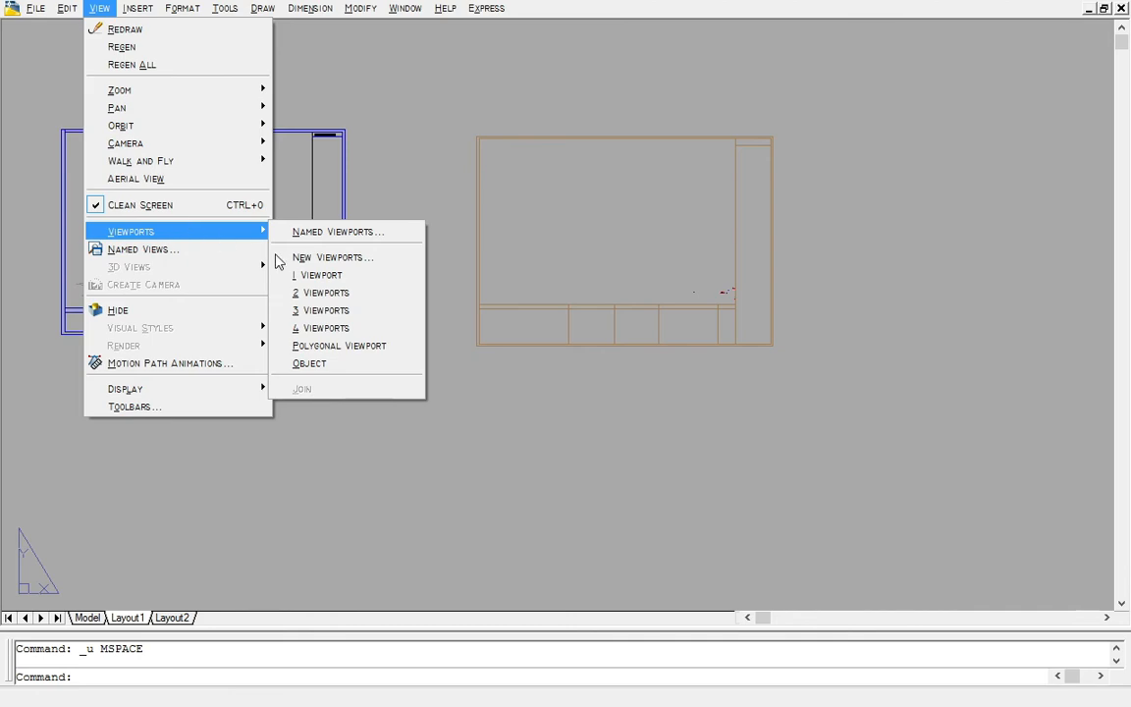
pyautogui.click(308, 294)
pyautogui.scroll(2, 504, 158)
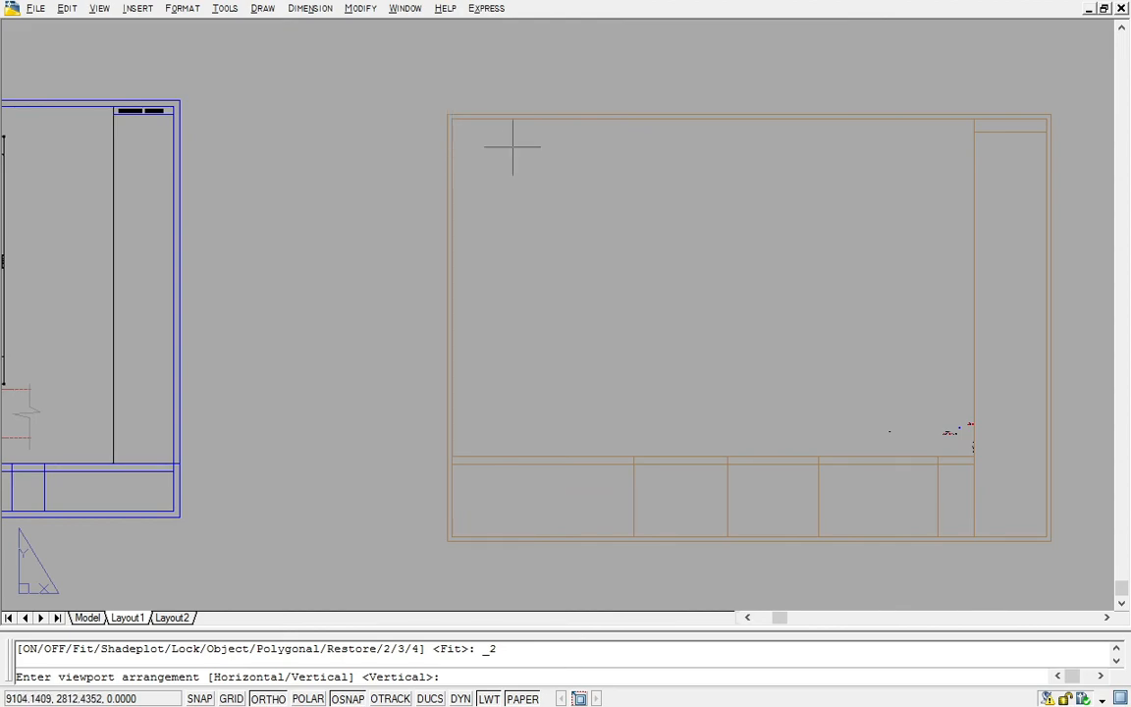
pyautogui.press('Escape')
pyautogui.scroll(-2, 513, 146)
pyautogui.scroll(2, 513, 147)
# Undo the remaining view changes and the creation of the new sheet's viewport.
pyautogui.hotkey('ctrl', 'z')
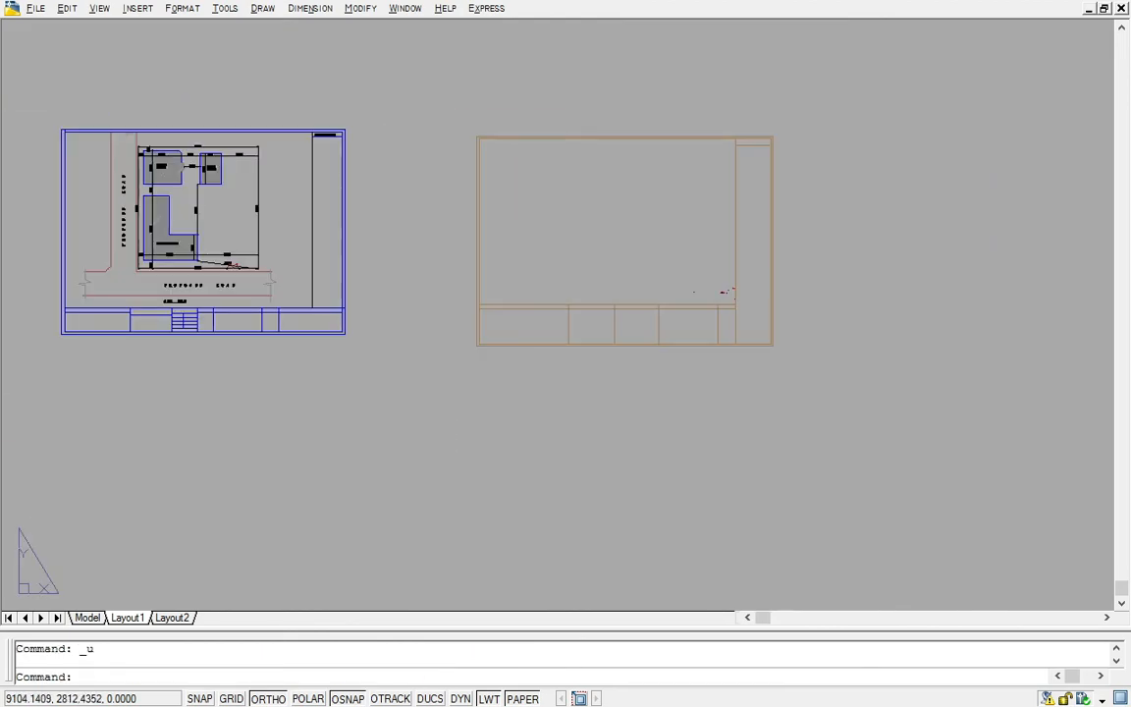
pyautogui.hotkey('ctrl', 'z')
pyautogui.hotkey('ctrl', 'z')
pyautogui.hotkey('ctrl', 'z')
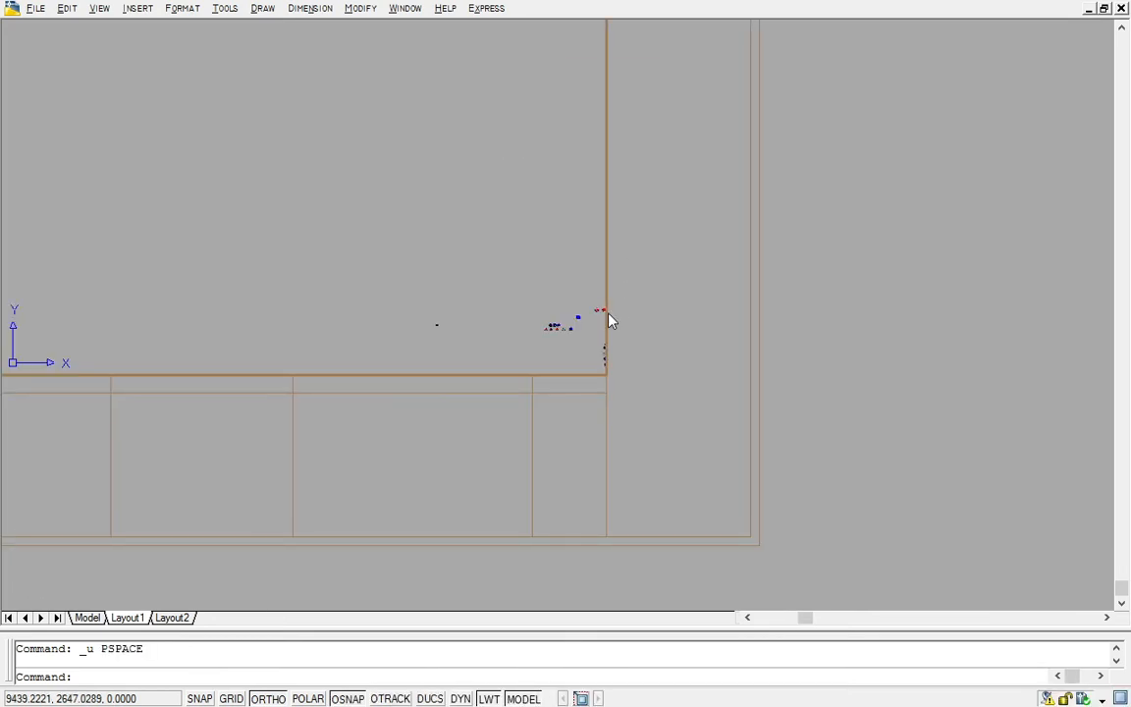
pyautogui.hotkey('ctrl', 'z')
pyautogui.hotkey('ctrl', 'z')
pyautogui.hotkey('ctrl', 'z')
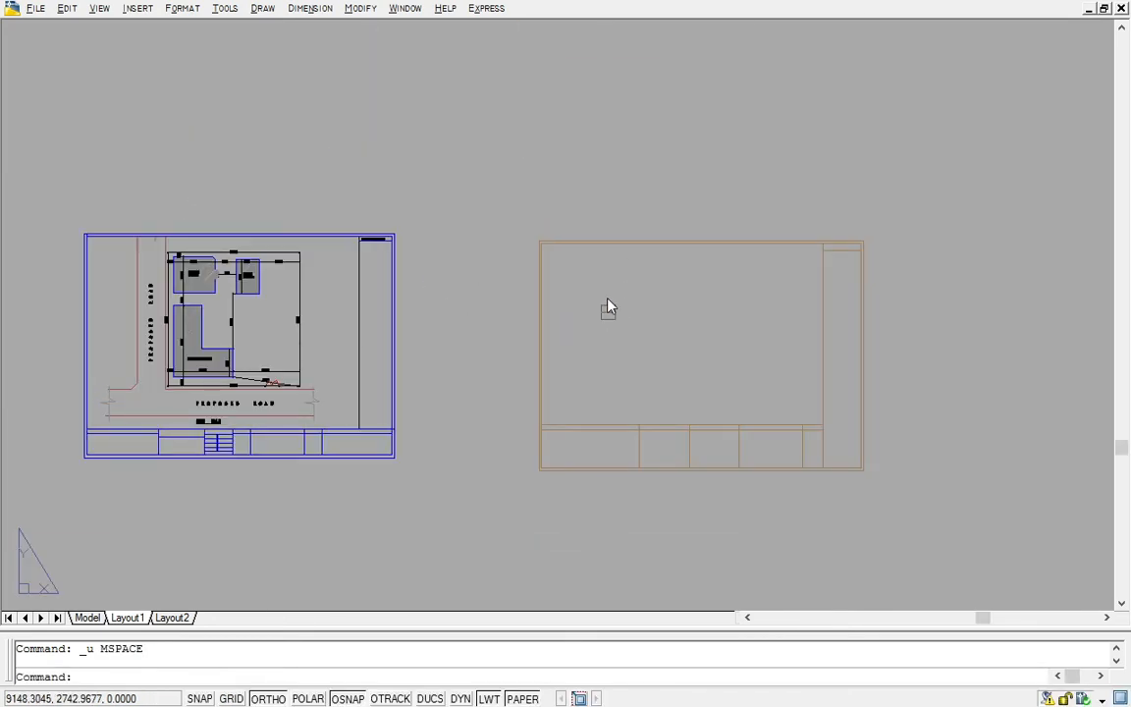
pyautogui.click(98, 9)
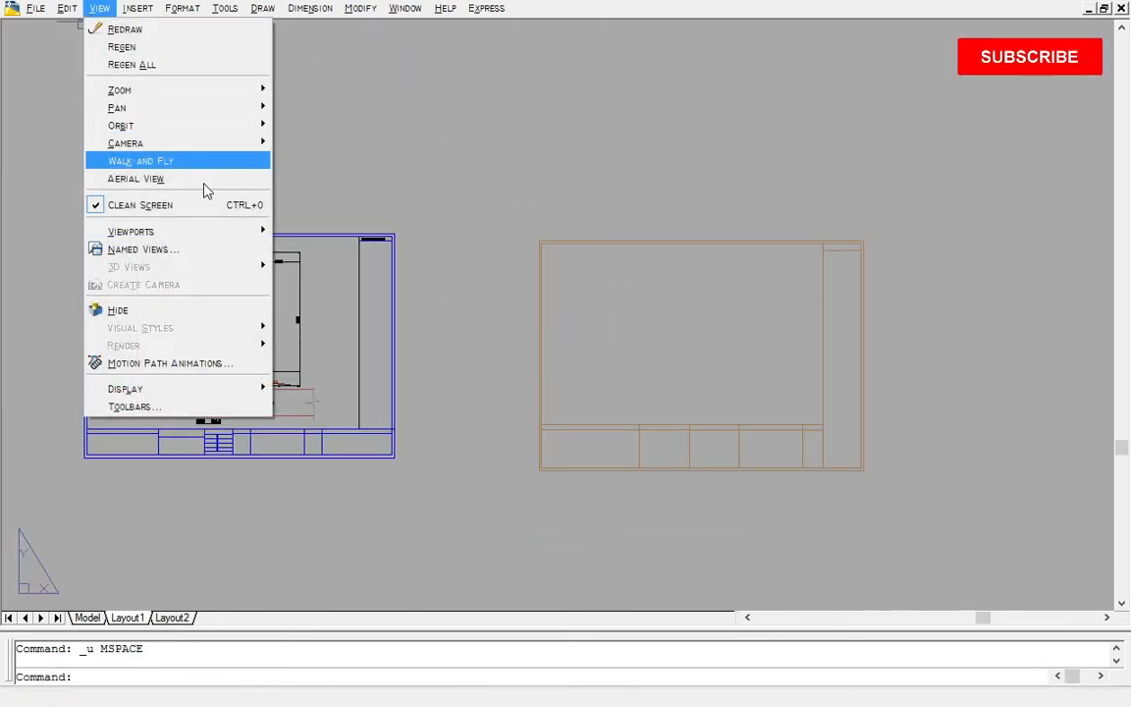
pyautogui.moveTo(217, 232)
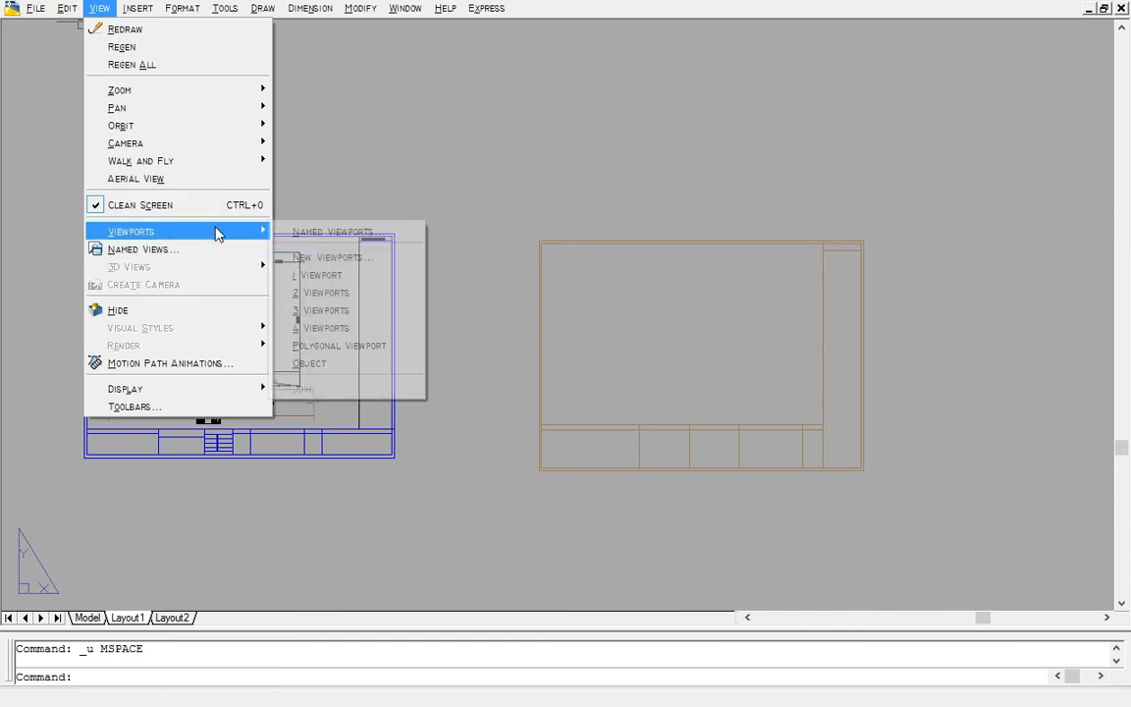
pyautogui.click(335, 292)
pyautogui.scroll(4, 570, 260)
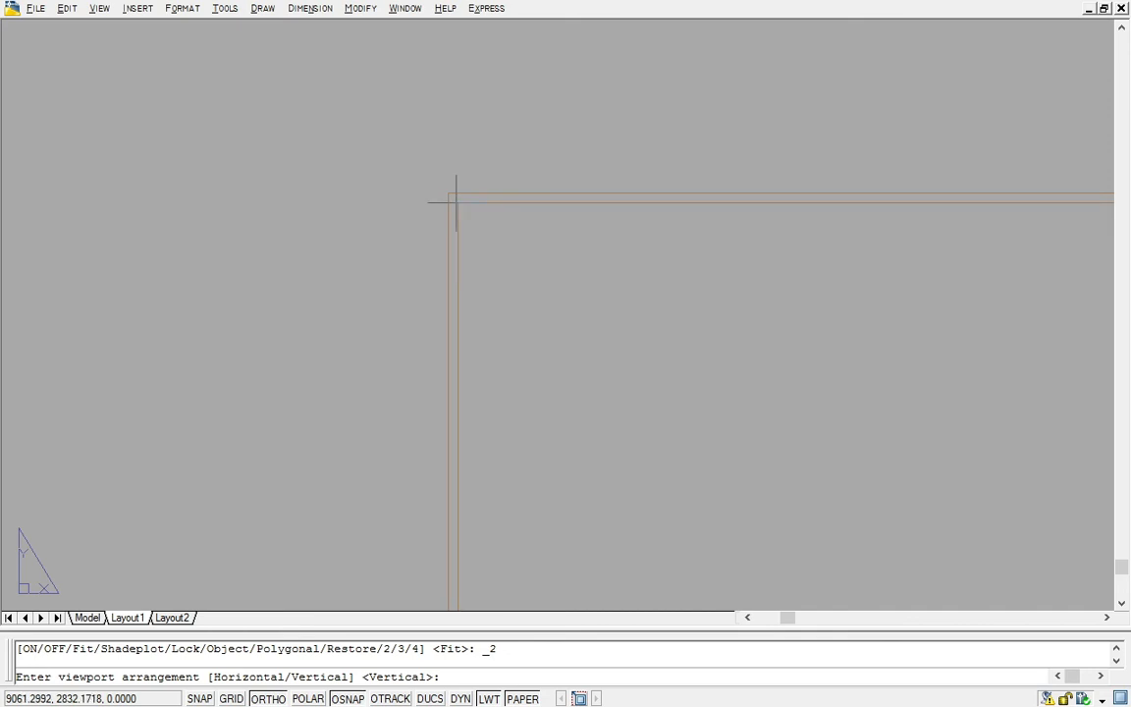
pyautogui.press('Escape')
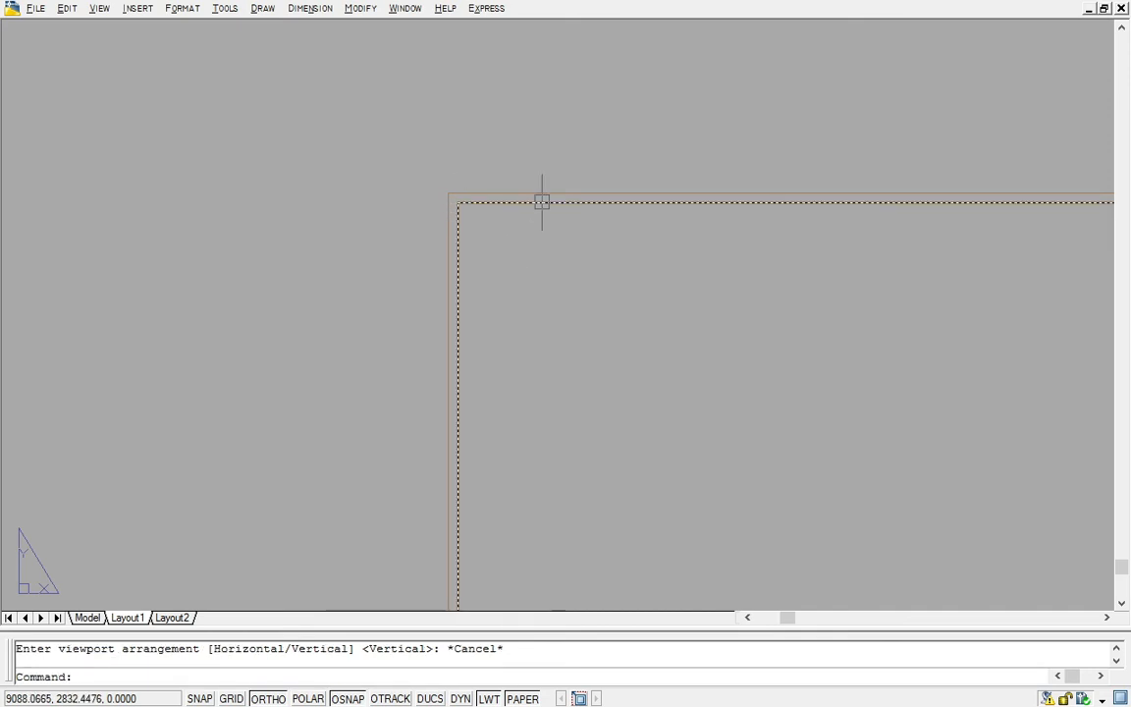
pyautogui.click(538, 202)
pyautogui.scroll(-3, 678, 327)
pyautogui.press('Escape')
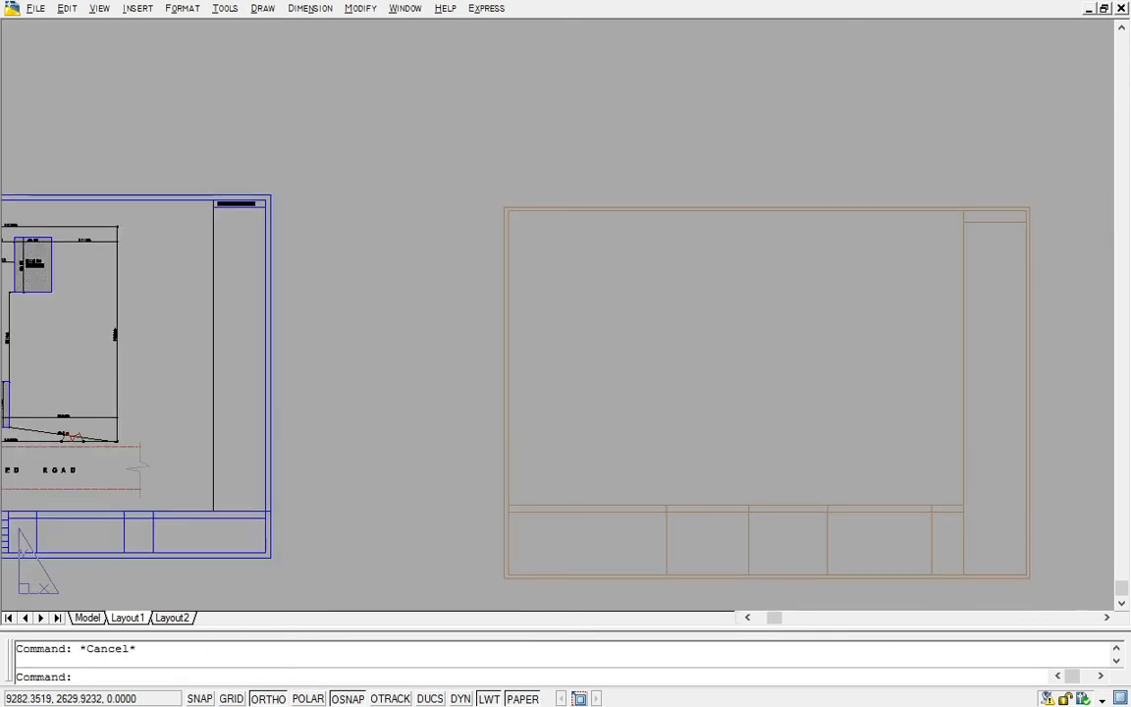
pyautogui.write('RE')
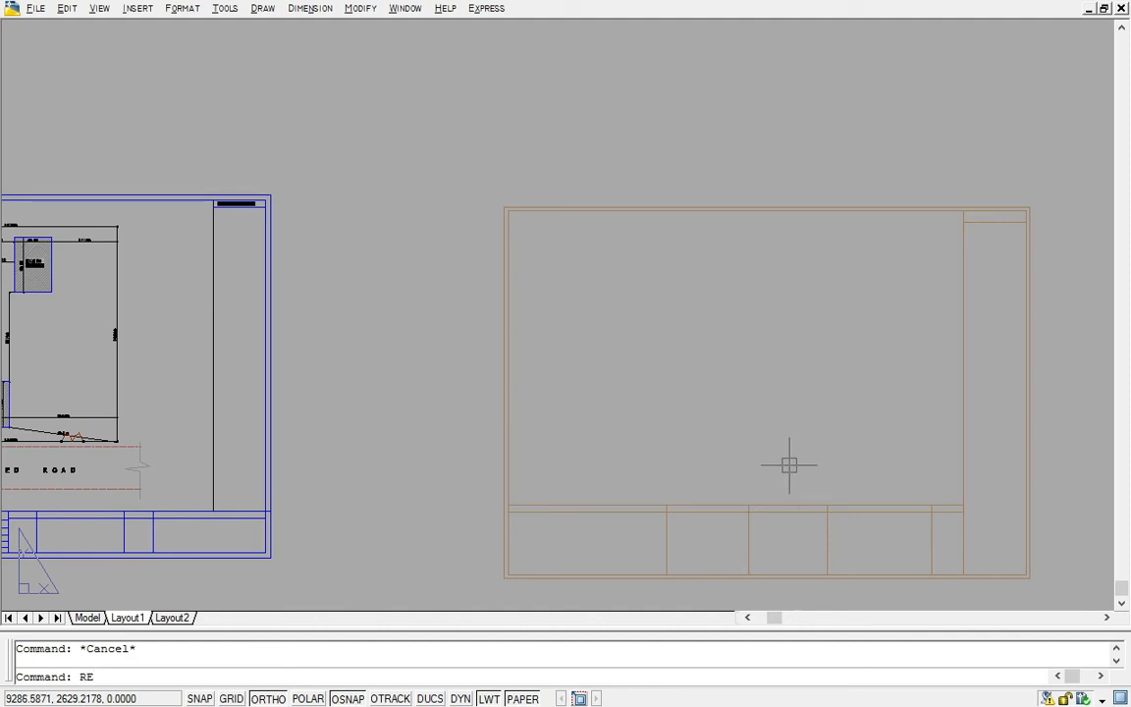
pyautogui.write('C')
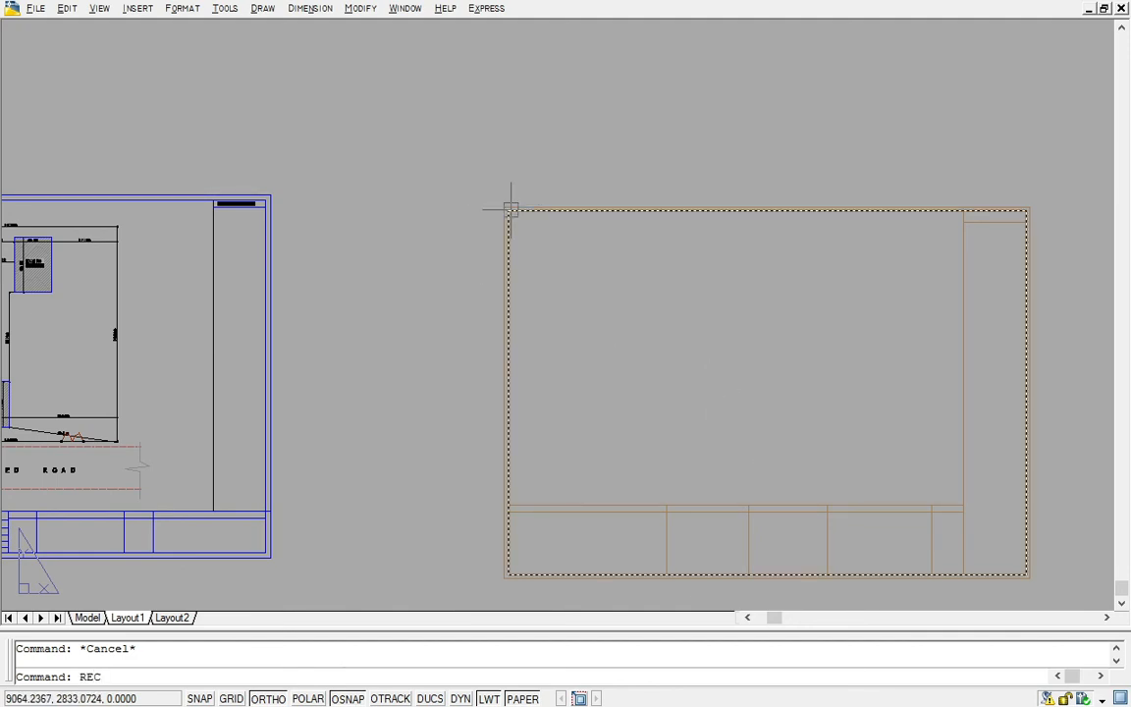
pyautogui.press('Escape')
pyautogui.press('Escape')
# Draw a rectangle from the new sheet's upper-left inner border corner to the title block's top edge at its second column divider.
pyautogui.write('R')
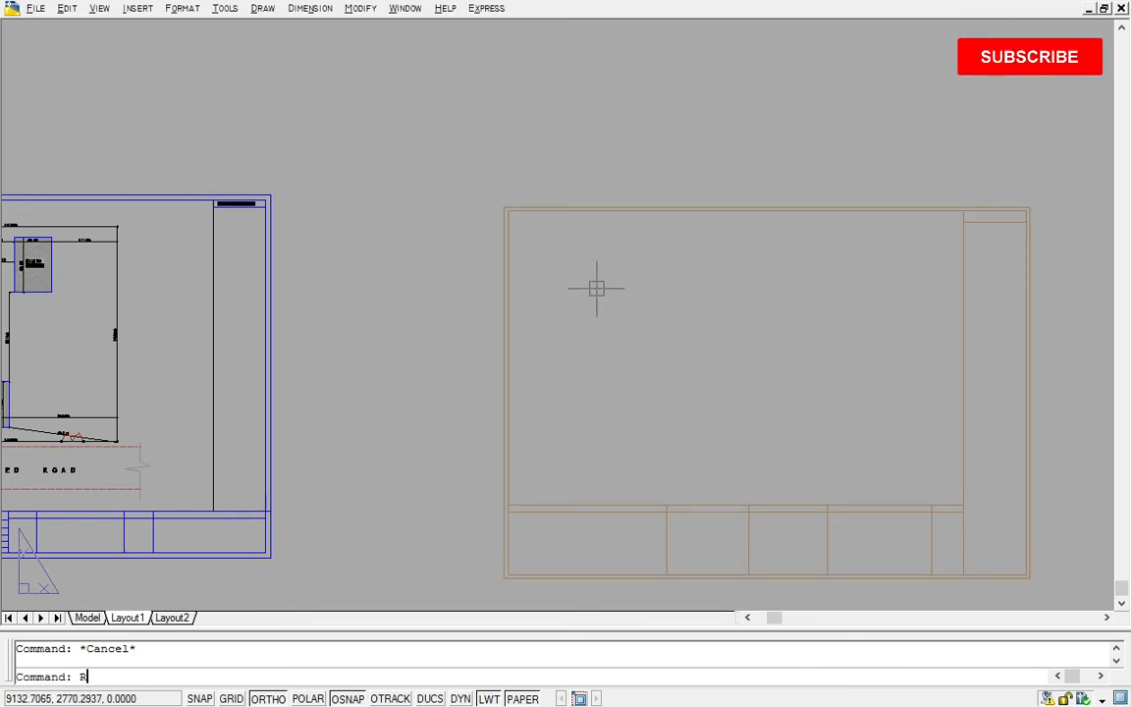
pyautogui.write('EC')
pyautogui.press('Return')
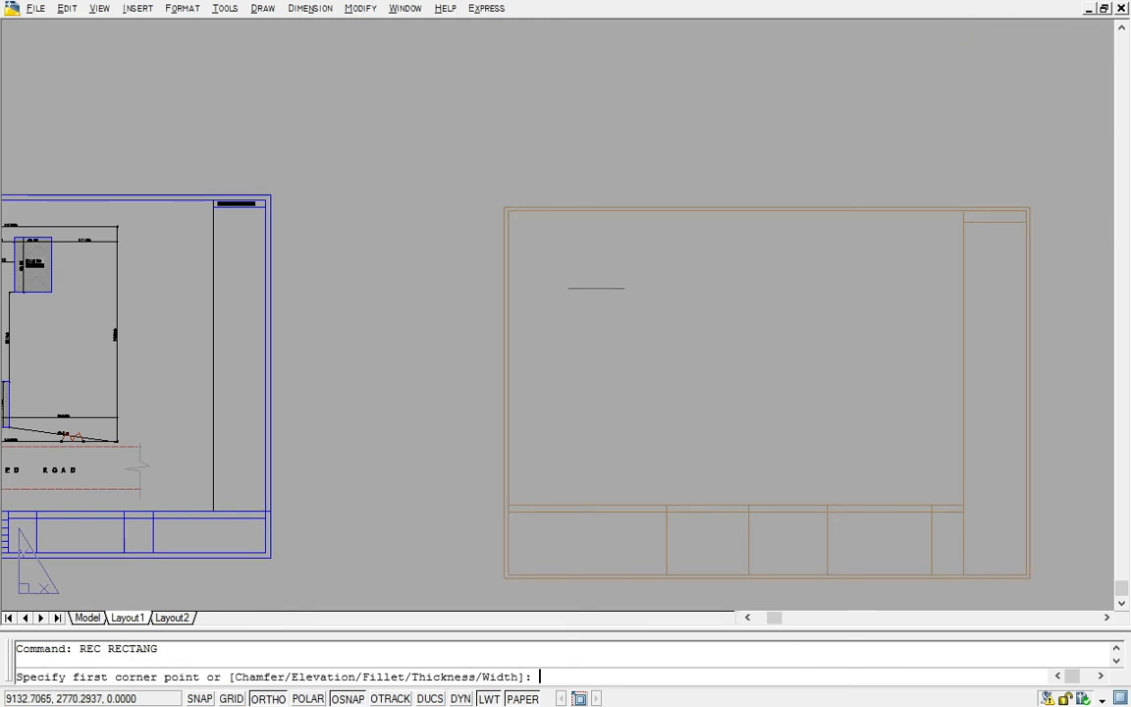
pyautogui.click(509, 211)
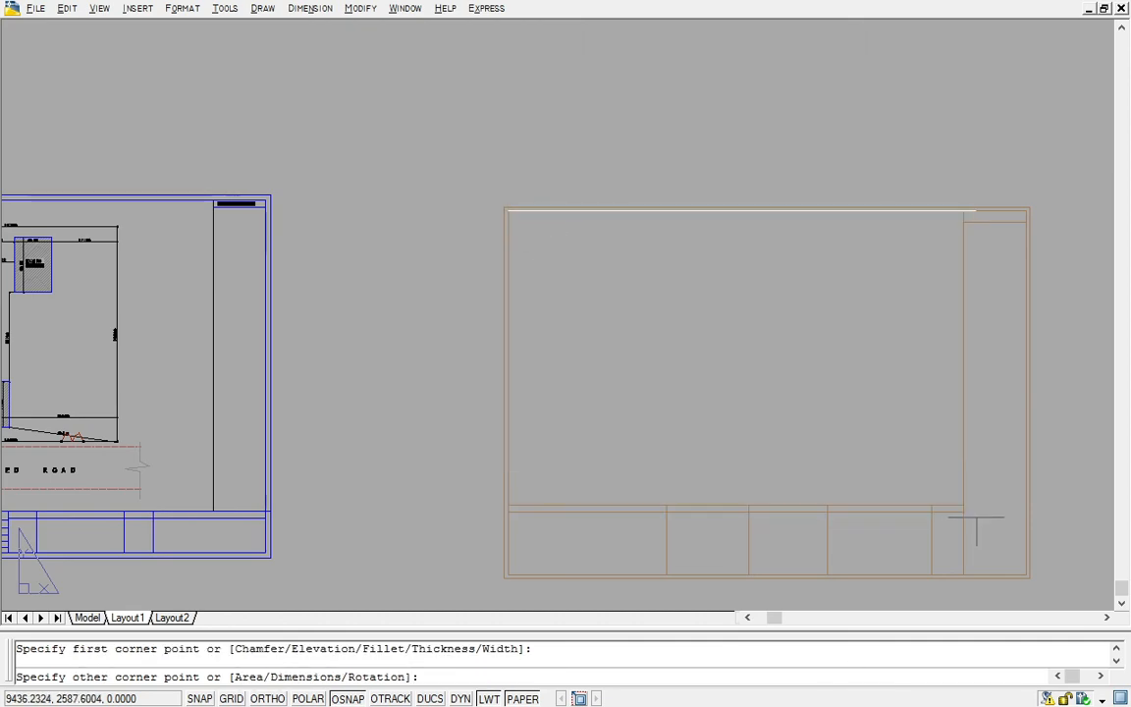
pyautogui.scroll(3, 963, 513)
pyautogui.scroll(-3, 672, 435)
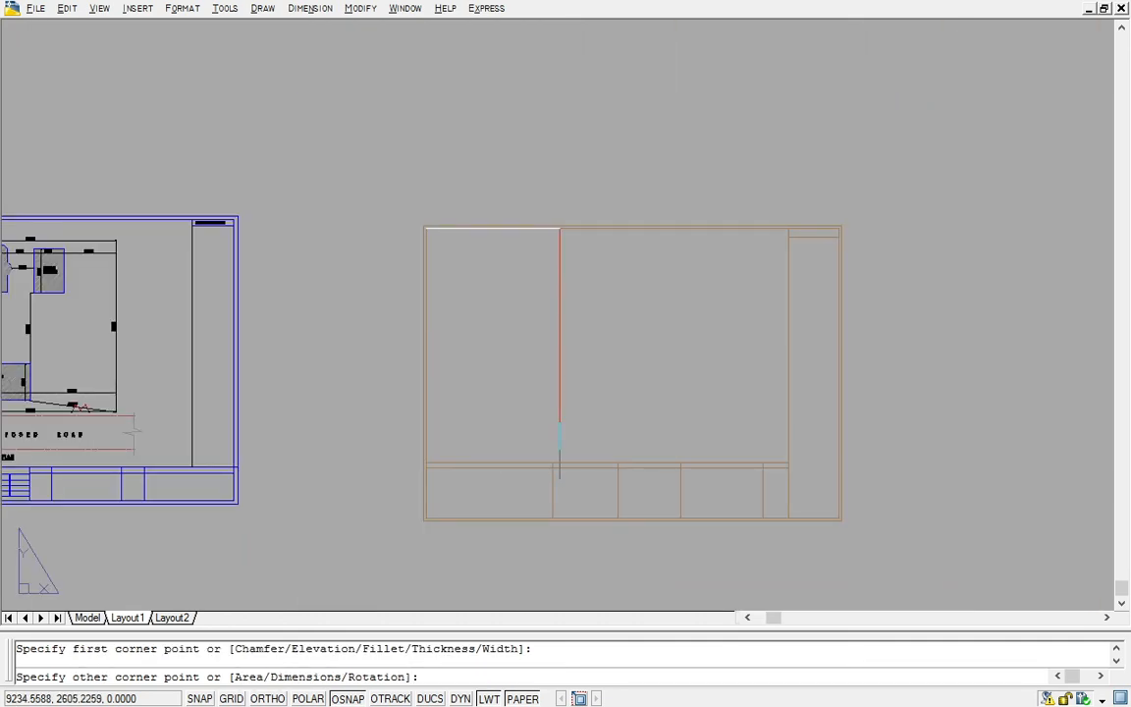
pyautogui.scroll(3, 618, 462)
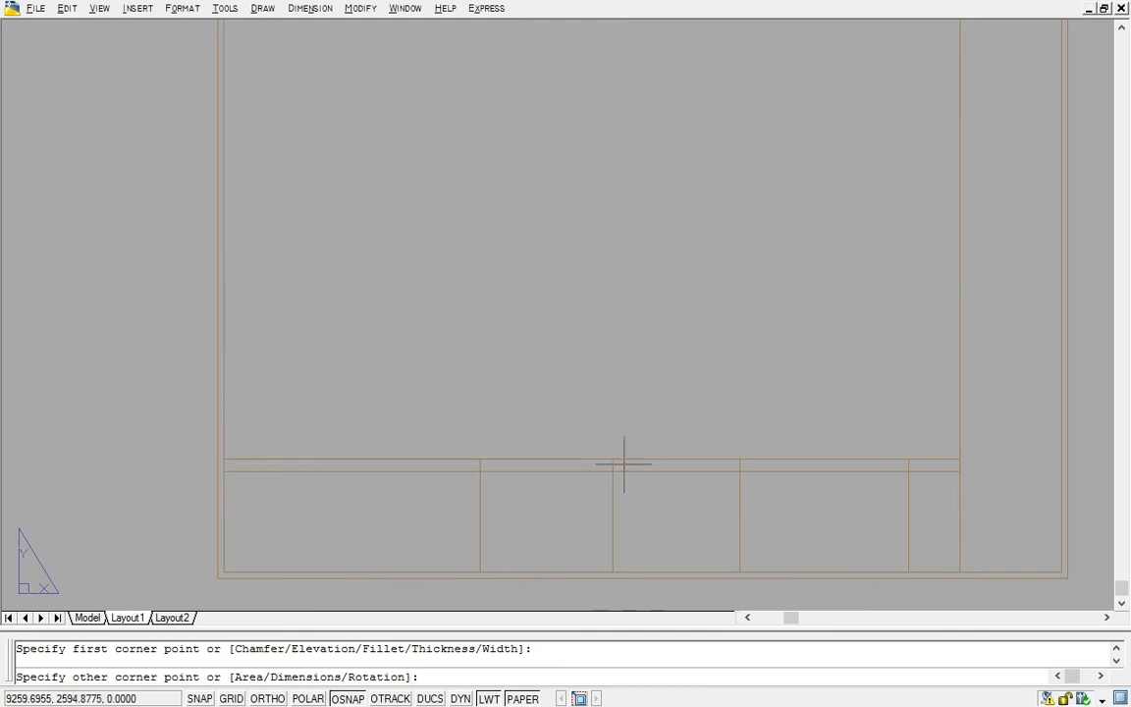
pyautogui.press('Escape')
pyautogui.press('Escape')
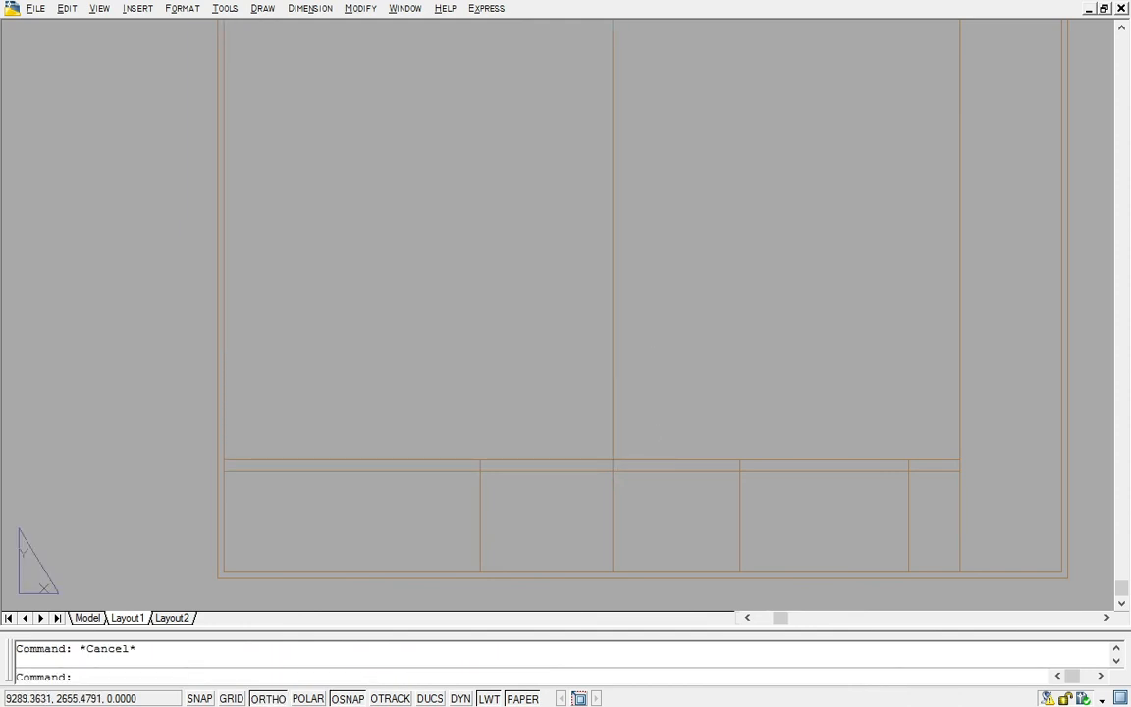
# Convert the new rectangle on the empty sheet into a viewport using the Object option.
pyautogui.scroll(-3, 684, 339)
pyautogui.click(655, 251)
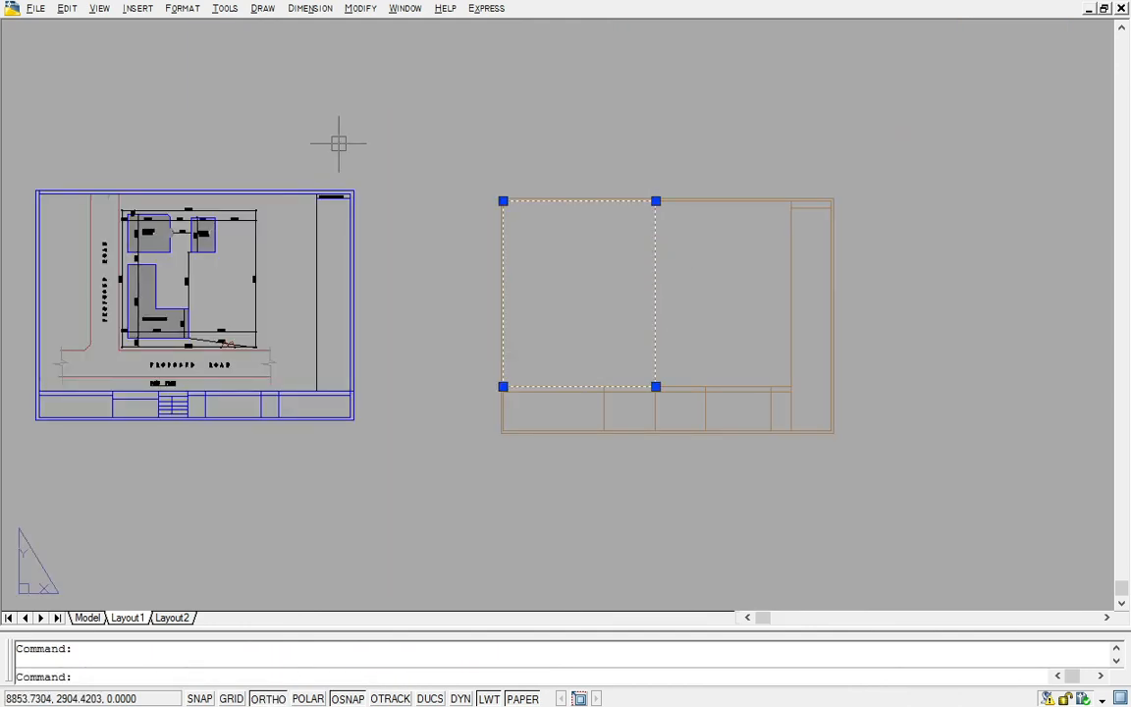
pyautogui.click(96, 8)
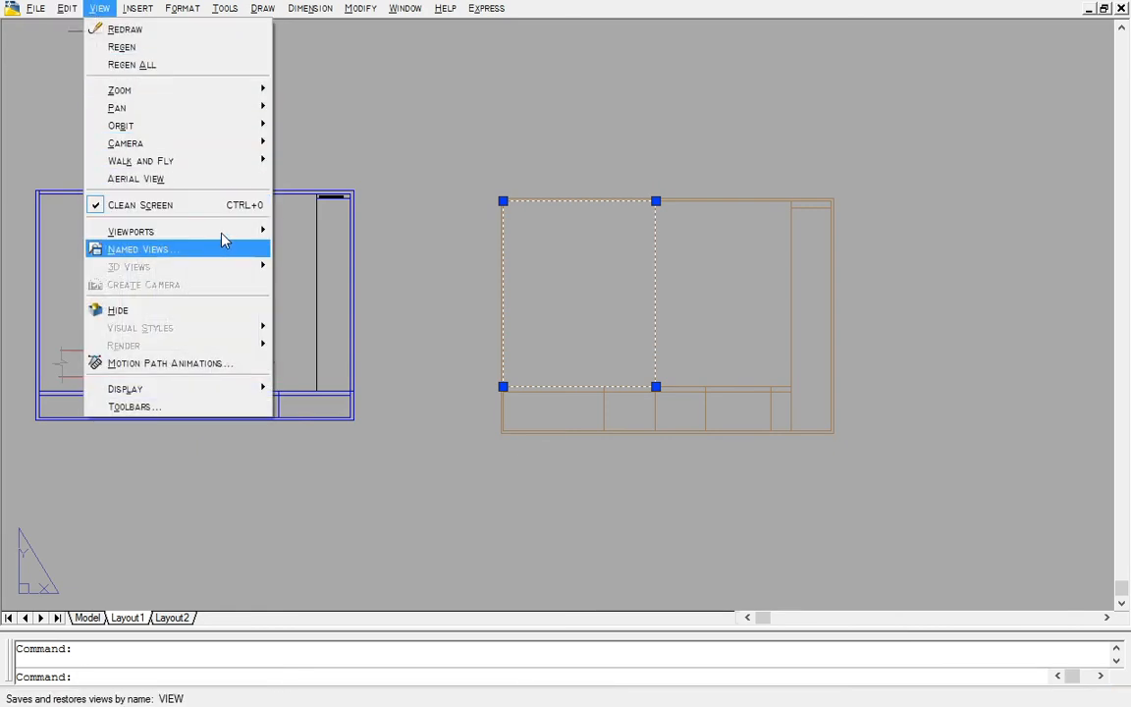
pyautogui.moveTo(221, 232)
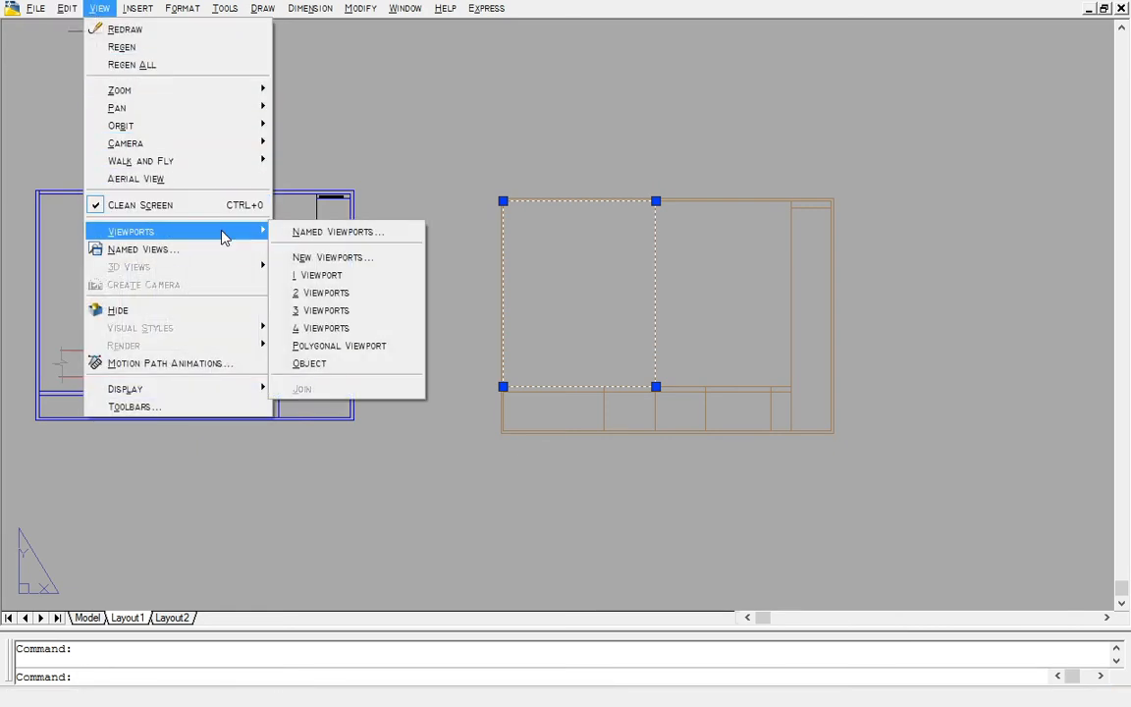
pyautogui.click(328, 365)
pyautogui.click(659, 306)
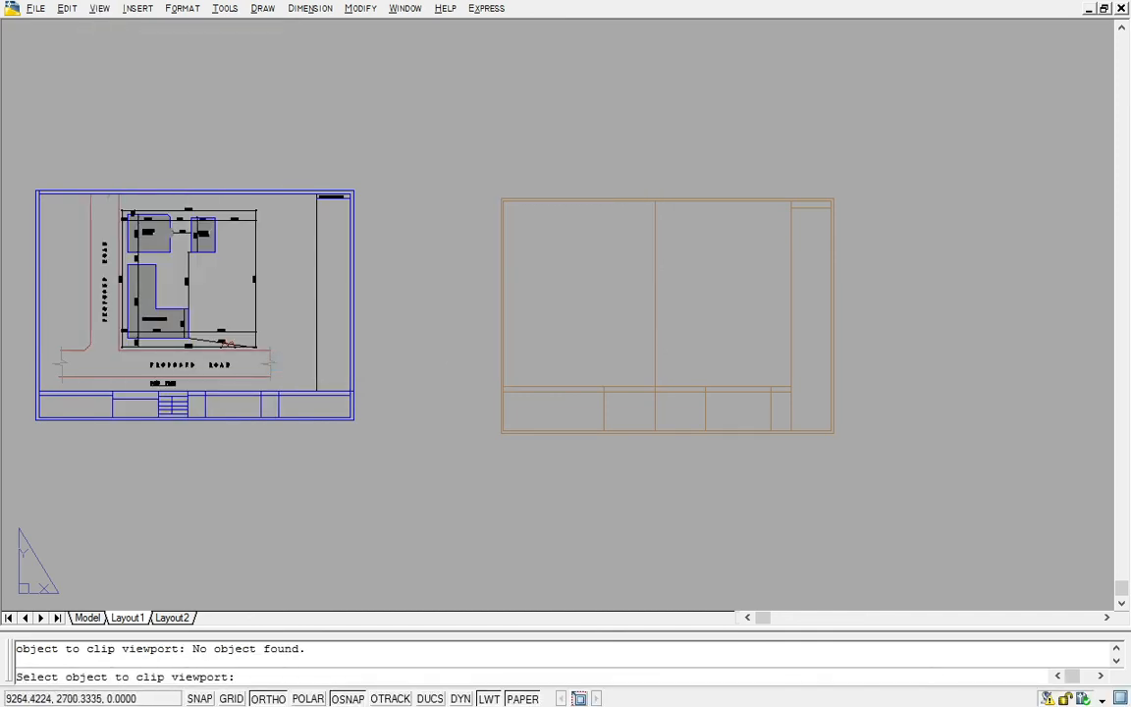
pyautogui.click(587, 253)
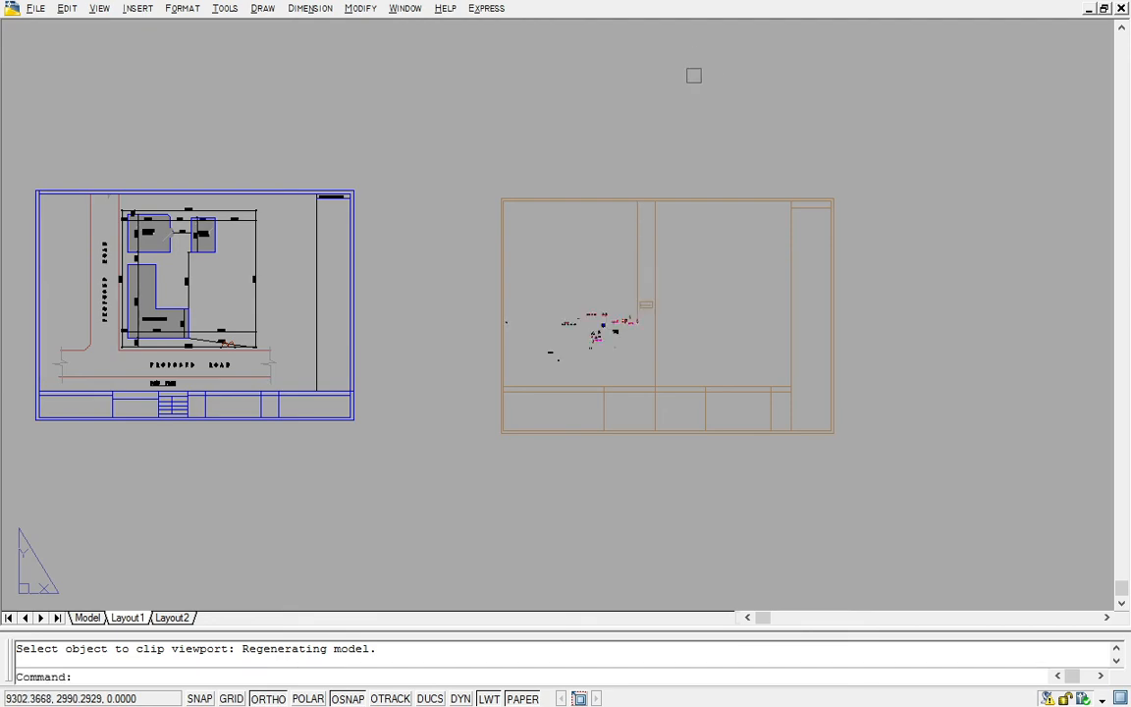
# Activate the new viewport and zoom its model view in on the floor plan and roof plan.
pyautogui.scroll(5, 638, 240)
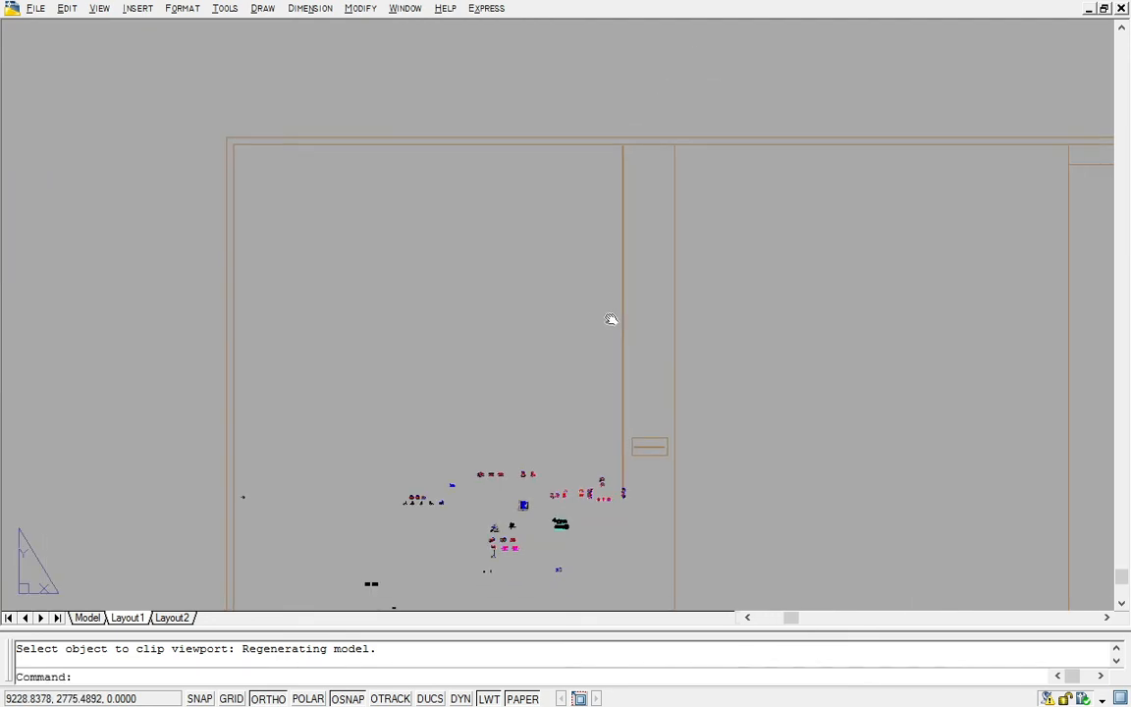
pyautogui.doubleClick(575, 271)
pyautogui.scroll(-4, 561, 236)
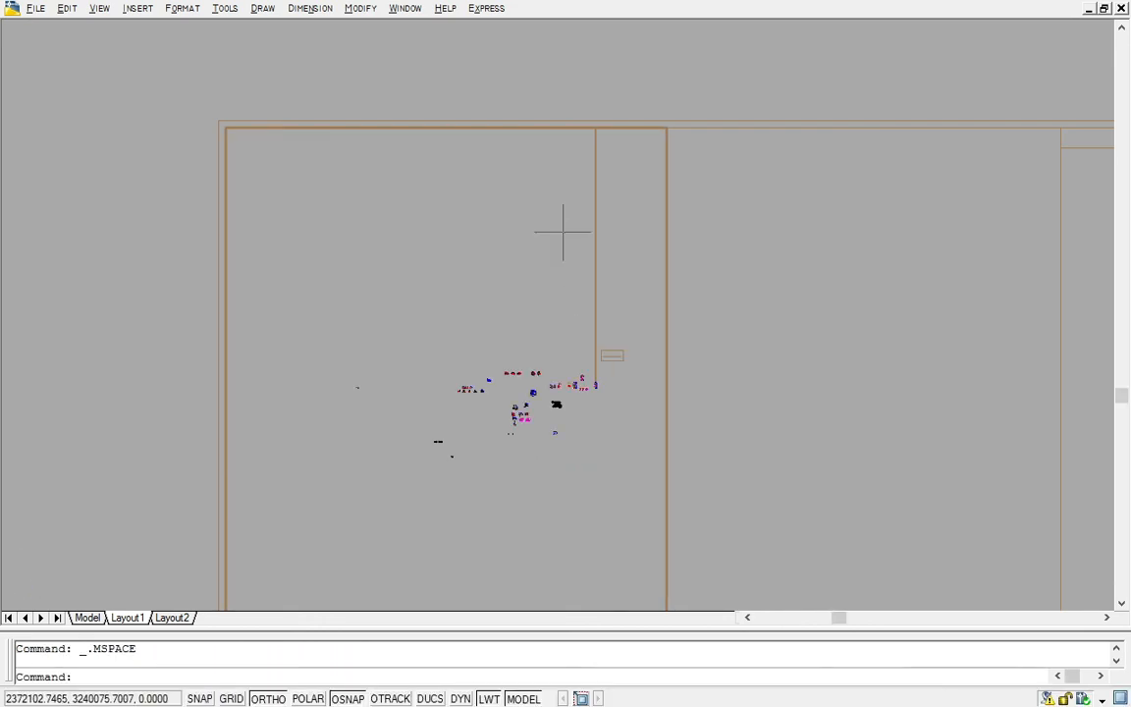
pyautogui.scroll(-4, 520, 402)
pyautogui.scroll(5, 547, 353)
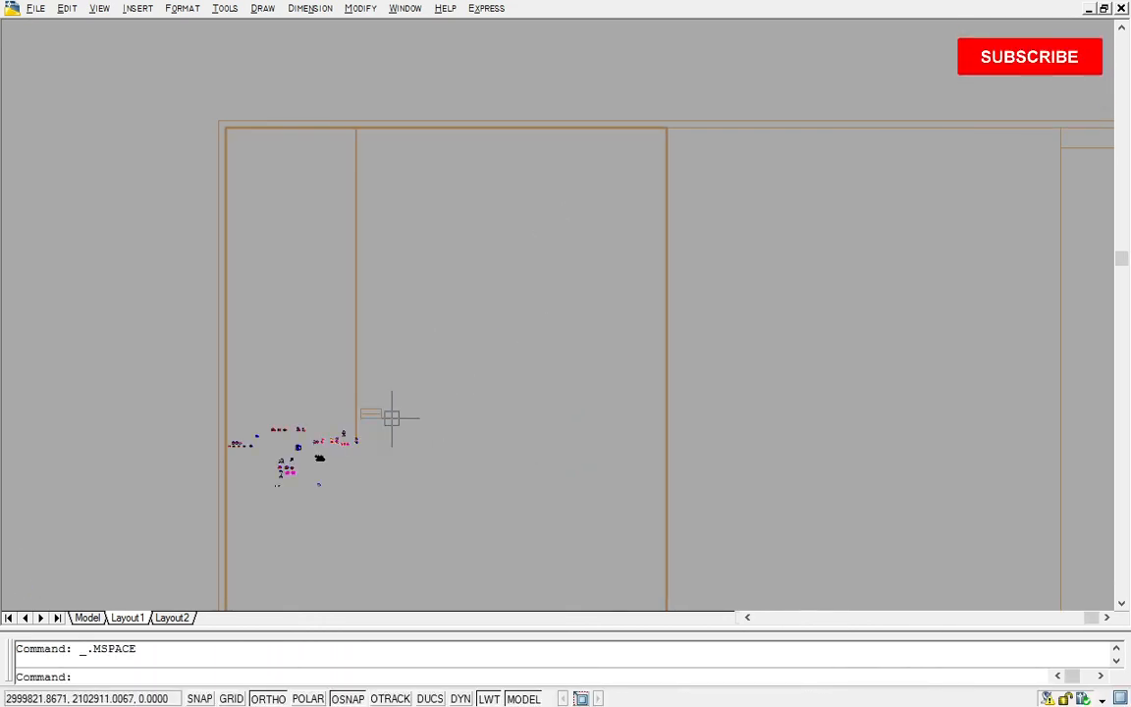
pyautogui.scroll(2, 389, 415)
pyautogui.moveTo(368, 422); pyautogui.dragTo(561, 370, button='middle')
pyautogui.scroll(5, 397, 465)
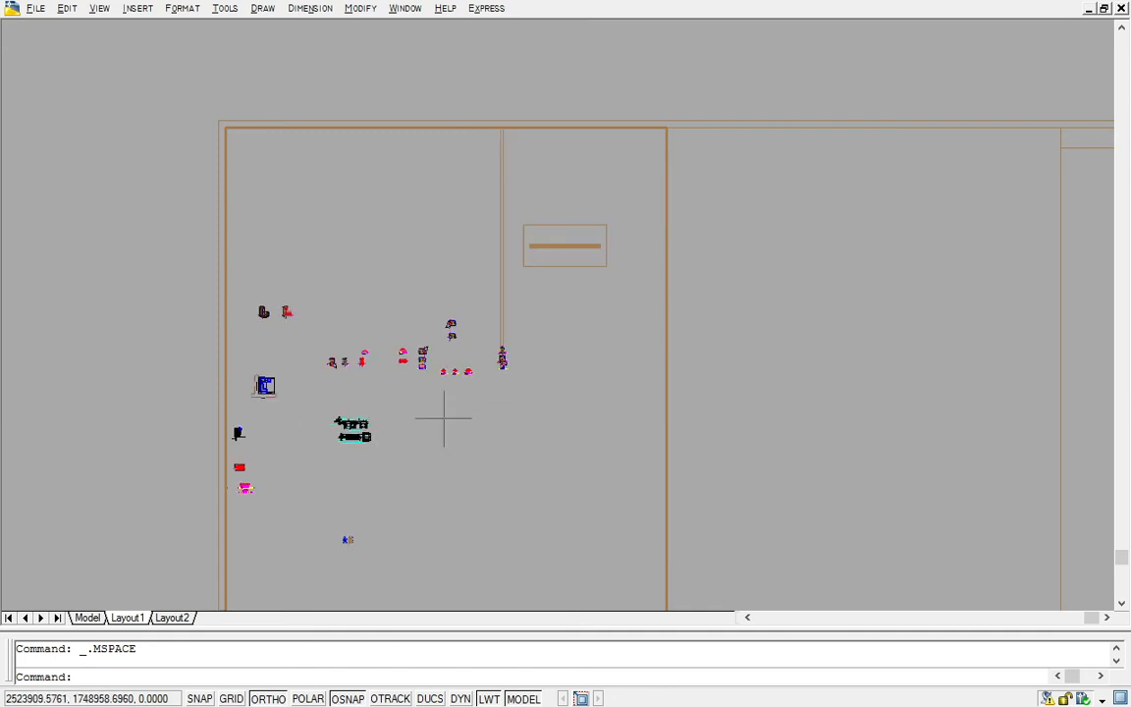
pyautogui.scroll(8, 351, 577)
pyautogui.scroll(1, 373, 342)
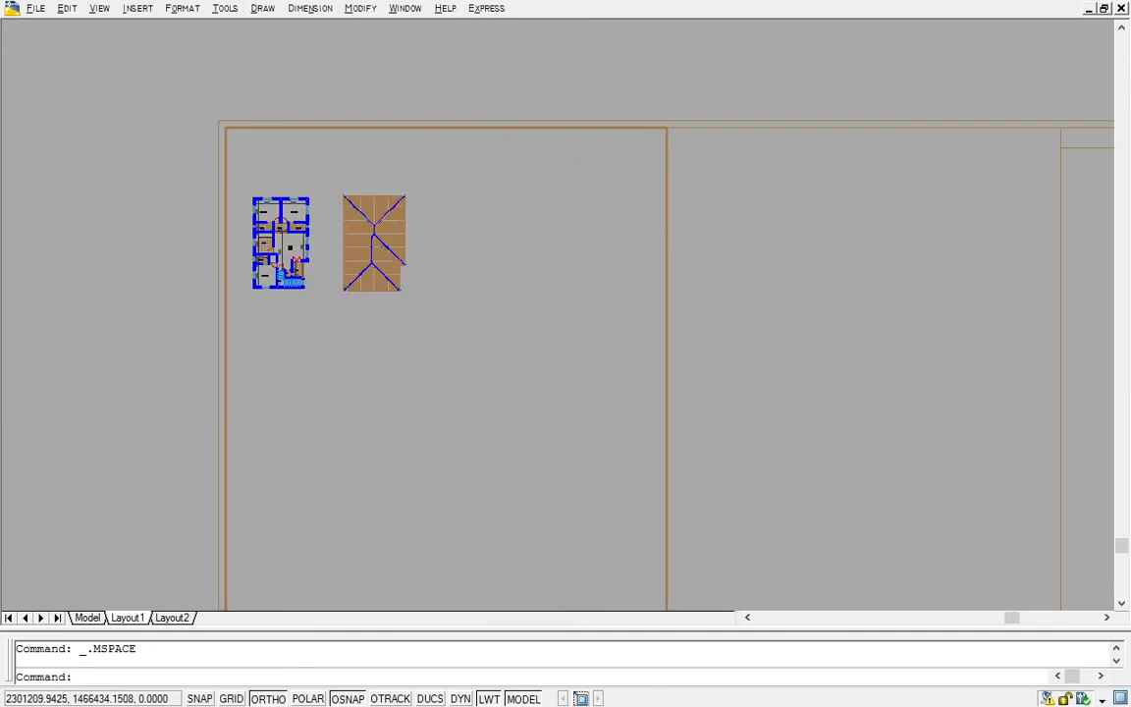
# Enlarge and center the floor plan inside the viewport, leaving the roof plan outside its frame, and return to paper space.
pyautogui.moveTo(347, 253); pyautogui.dragTo(465, 355, button='middle')
pyautogui.scroll(2, 437, 283)
pyautogui.scroll(3, 412, 242)
pyautogui.scroll(2, 423, 247)
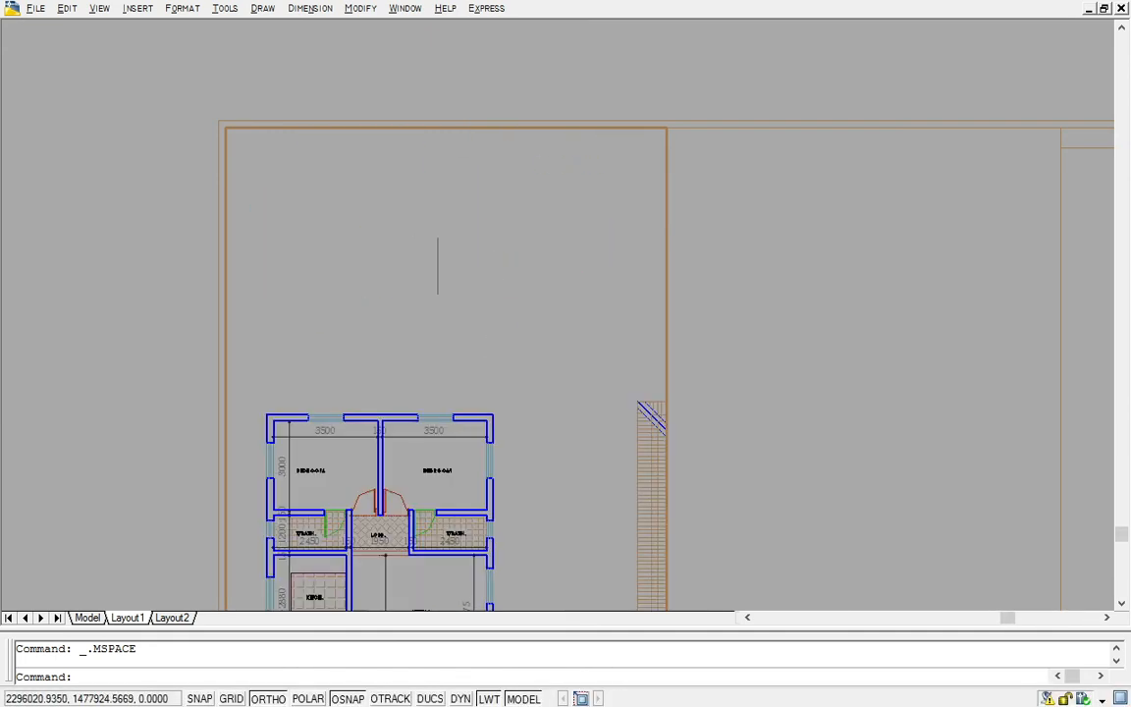
pyautogui.moveTo(437, 252); pyautogui.dragTo(528, 159, button='middle')
pyautogui.scroll(2, 491, 192)
pyautogui.moveTo(502, 208); pyautogui.dragTo(490, 144, button='middle')
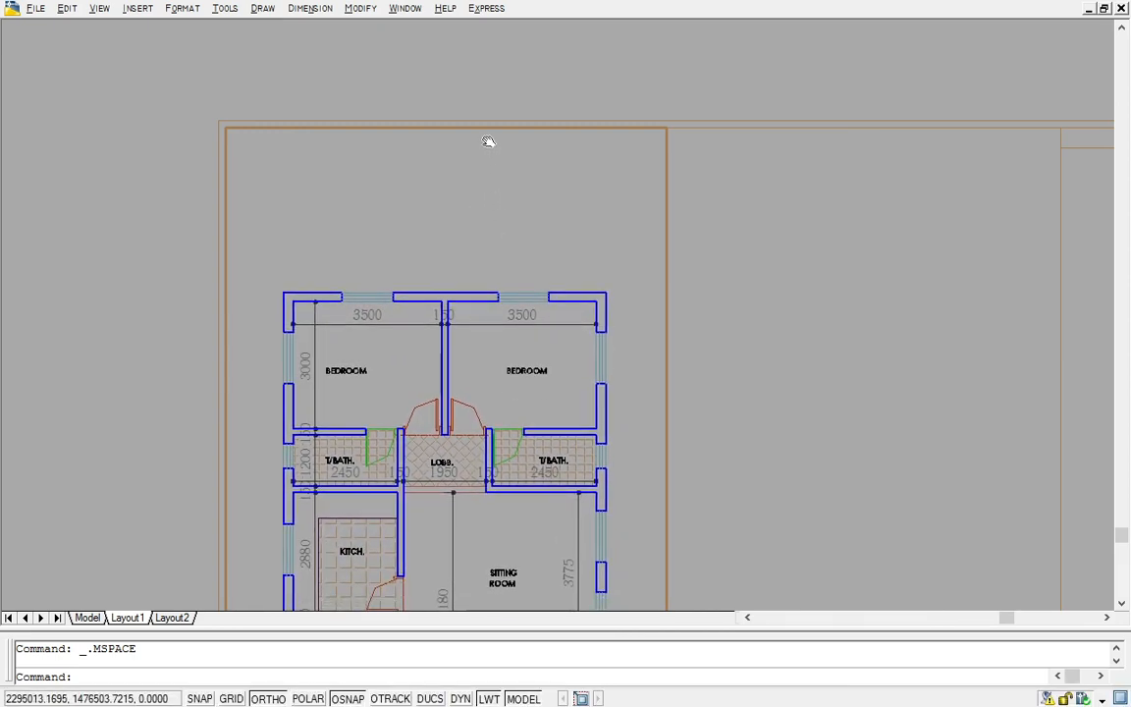
pyautogui.doubleClick(528, 61)
pyautogui.scroll(-3, 528, 61)
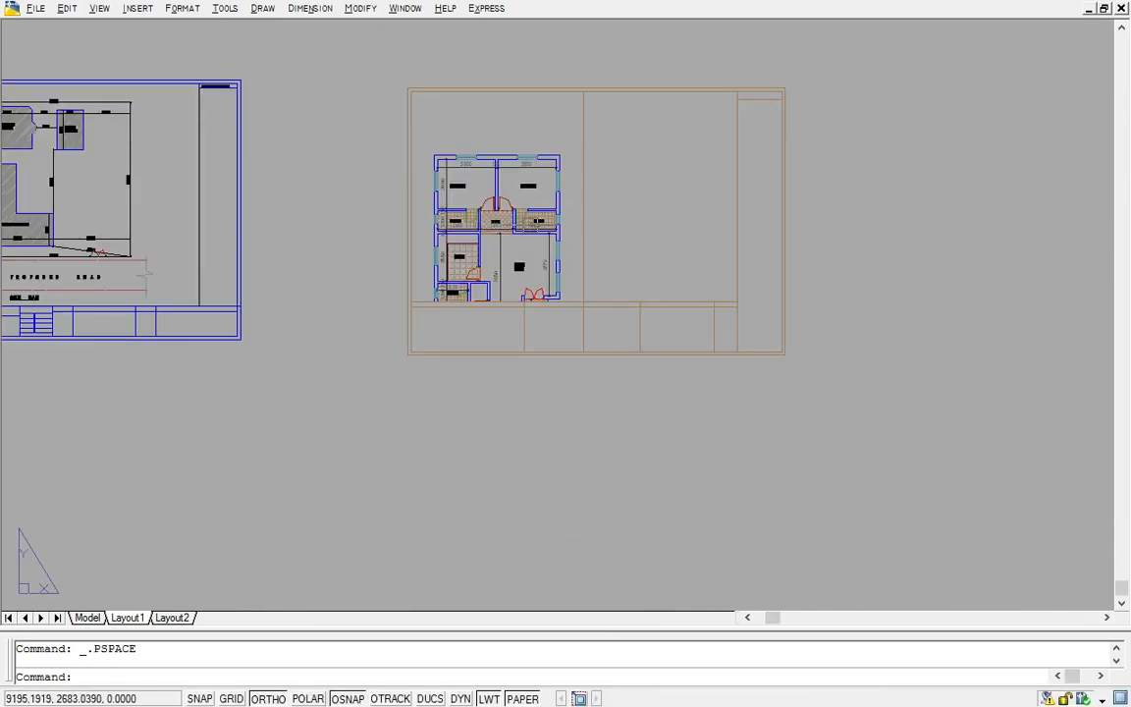
# Re-enter the viewport to fit the whole floor plan inside it, return to paper space and dismiss the battery notice.
pyautogui.doubleClick(550, 119)
pyautogui.moveTo(550, 119); pyautogui.dragTo(552, 104, button='middle')
pyautogui.moveTo(664, 225); pyautogui.dragTo(670, 184, button='middle')
pyautogui.scroll(-3, 669, 203)
pyautogui.scroll(2, 649, 199)
pyautogui.doubleClick(672, 56)
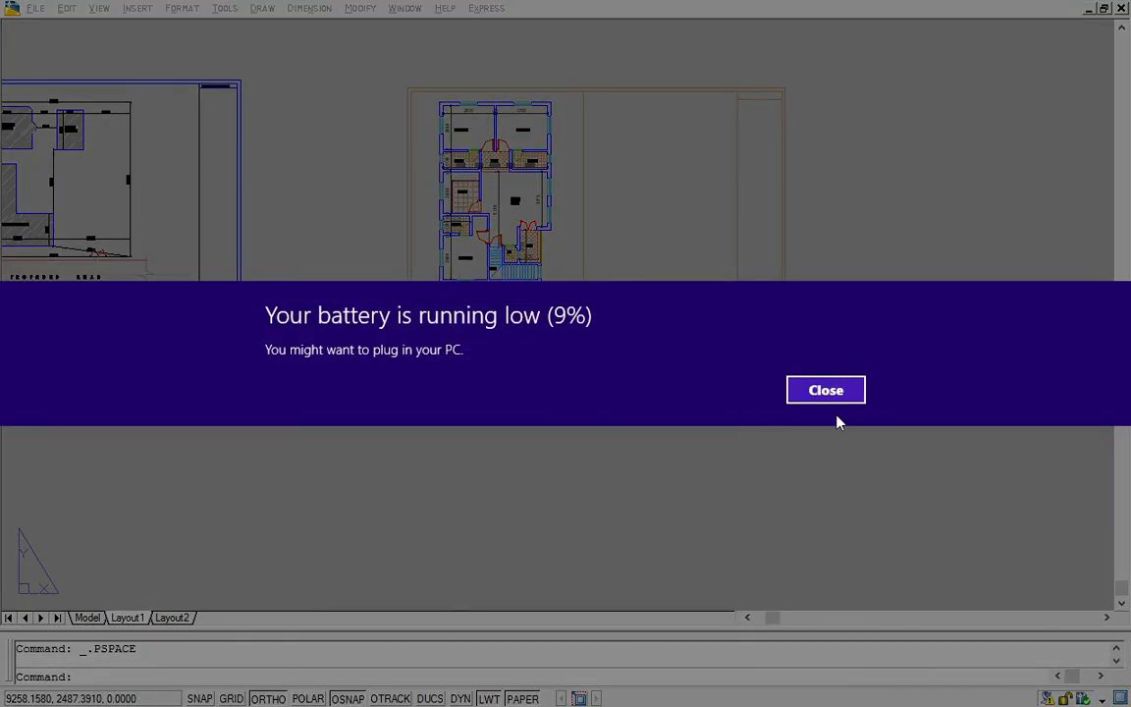
pyautogui.click(824, 392)
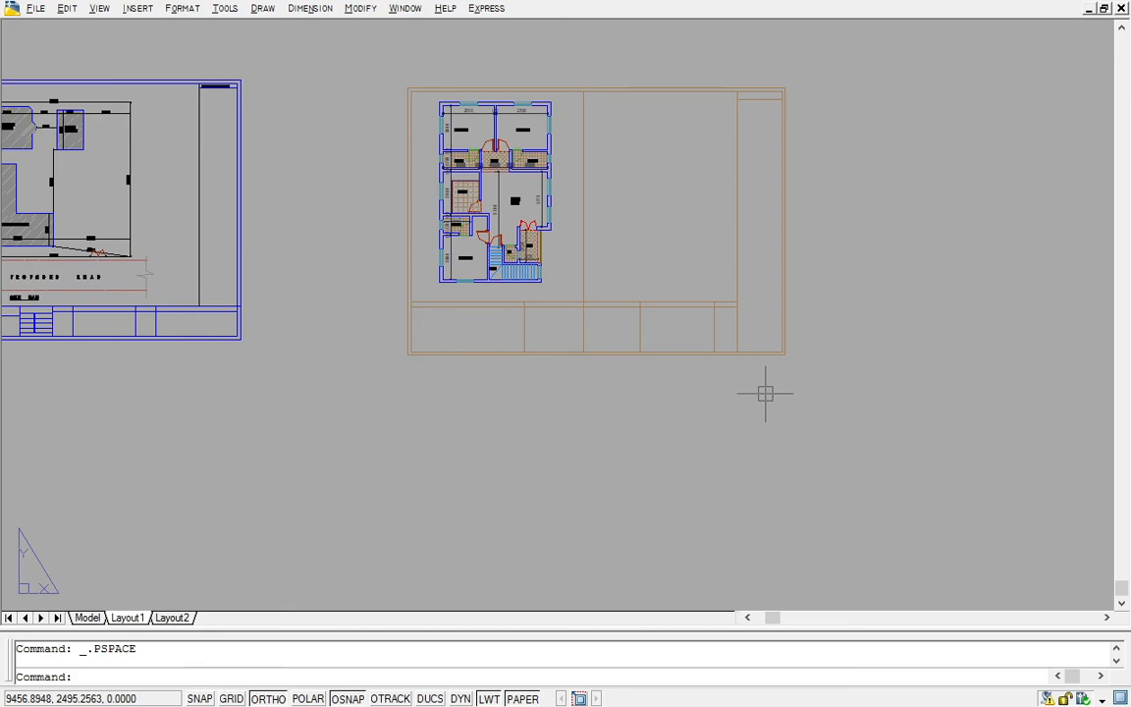